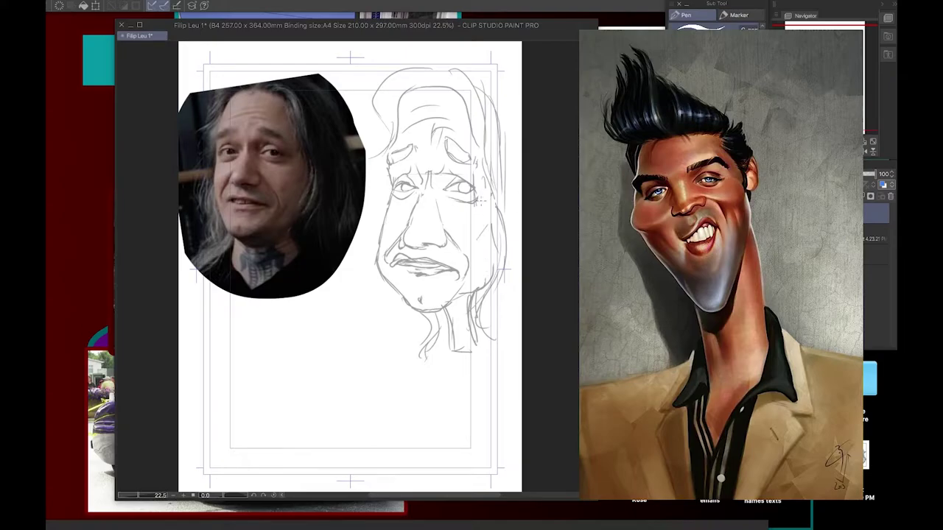
Transform the left side of the sketched face, then move the whole head sketch lower on the page
key(ctrl+d)
drag(362, 135, 423, 287)
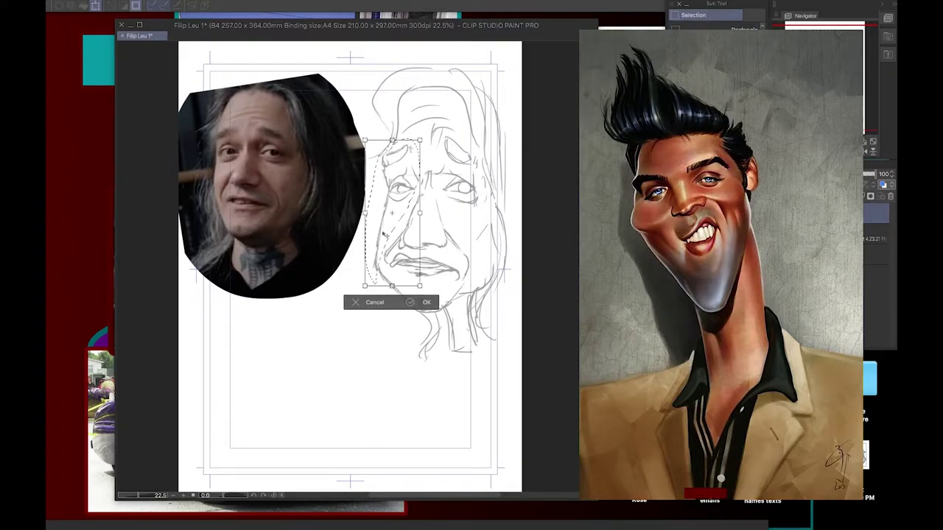
key(super+w)
drag(367, 67, 502, 362)
drag(448, 343, 434, 317)
Open the reference photo of the man in the top hat and sketch a tall brimmed hat on the head
click(688, 84)
key(super+o)
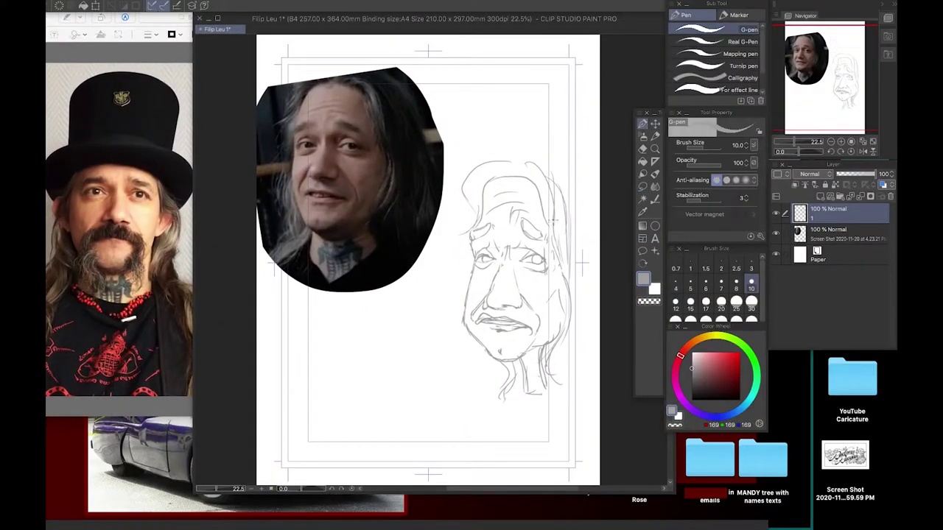
drag(567, 137, 497, 197)
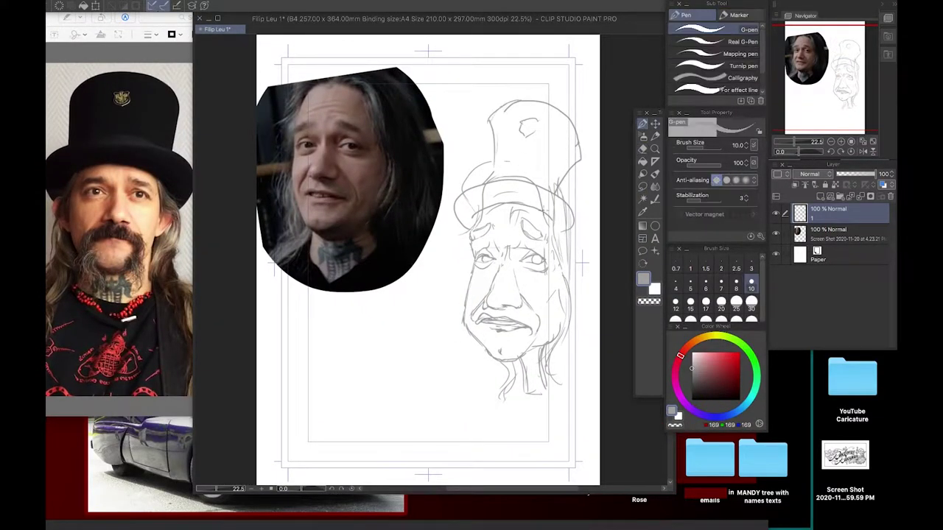
Scale the head and hat sketch to 82% and reposition it beside the reference photo
key(ctrl+t)
mouse_move(556, 265)
mouse_down()
mouse_move(564, 269)
mouse_move(452, 310)
mouse_up()
key(Return)
key(ctrl+t)
drag(579, 409, 567, 337)
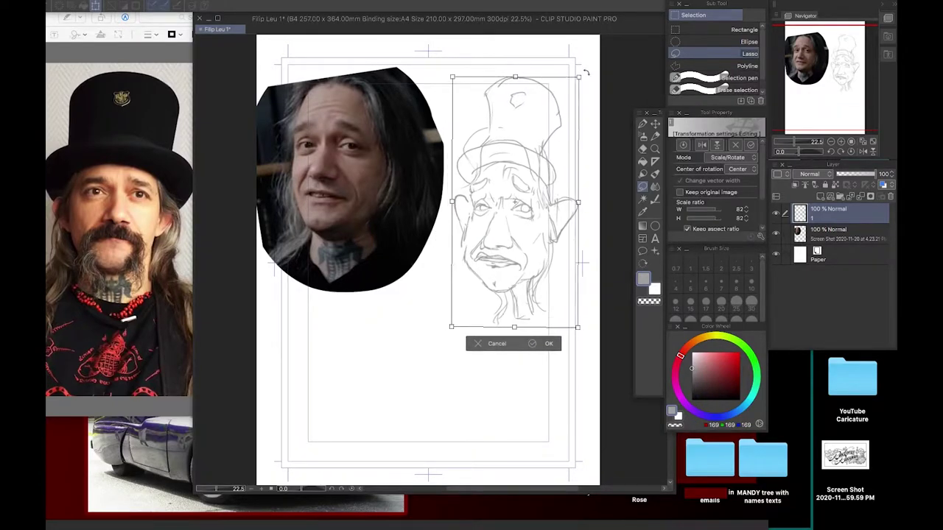
key(Return)
Redraw the mouth, nose fold, face outline, jaw and neck with dark gray G-pen lines, size 10
drag(506, 329, 533, 333)
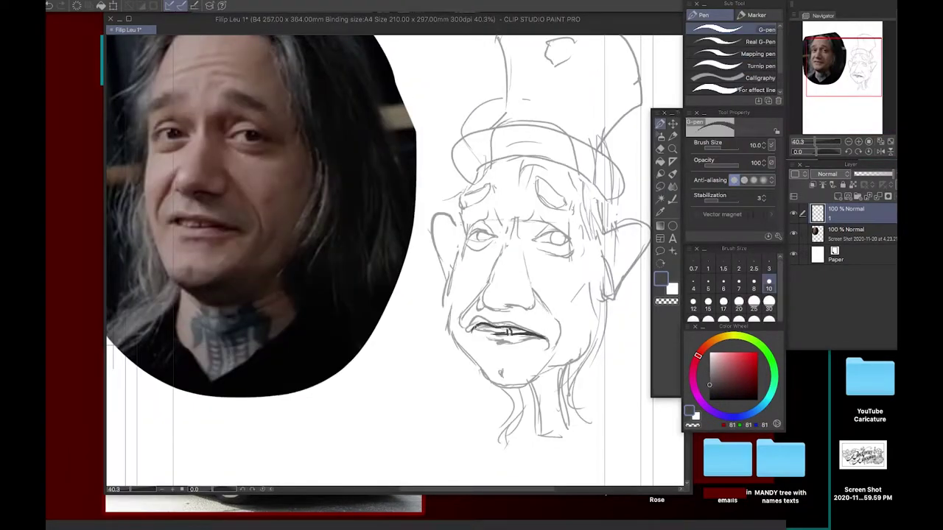
drag(471, 324, 492, 318)
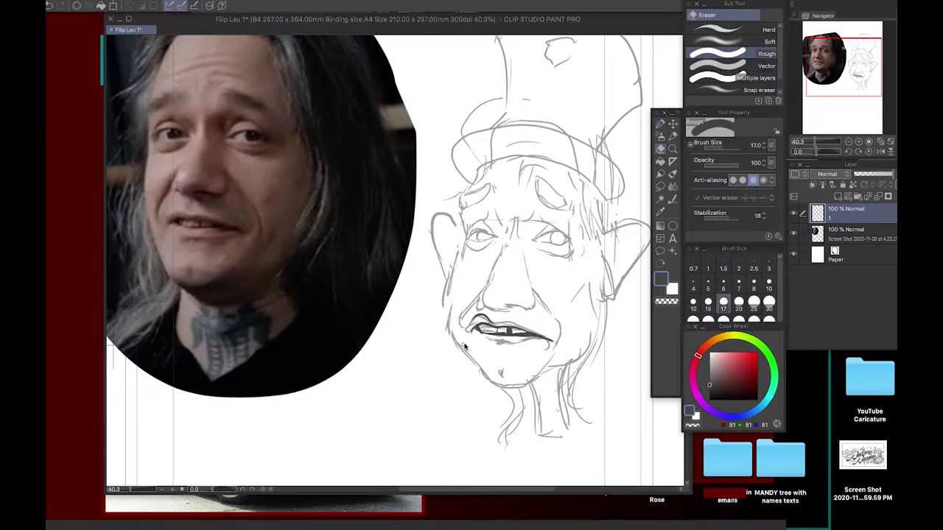
drag(492, 267, 462, 321)
drag(464, 205, 446, 332)
drag(602, 262, 533, 383)
drag(534, 385, 545, 443)
drag(564, 364, 574, 430)
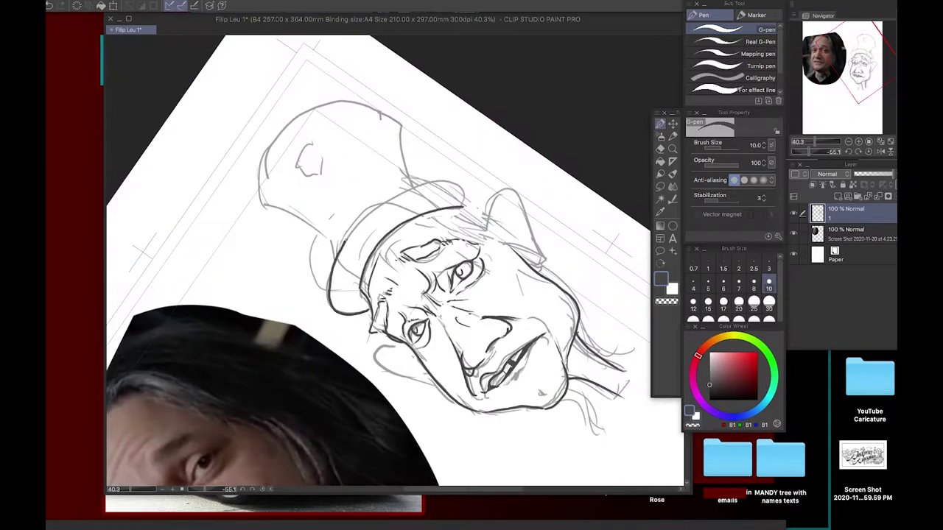
Redraw the top hat and both ears in darker G-pen lines and adjust the nose with a lasso transform
mouse_move(339, 243)
mouse_down()
mouse_move(468, 193)
mouse_move(258, 171)
mouse_move(404, 103)
mouse_up()
drag(414, 234, 402, 303)
drag(559, 250, 550, 311)
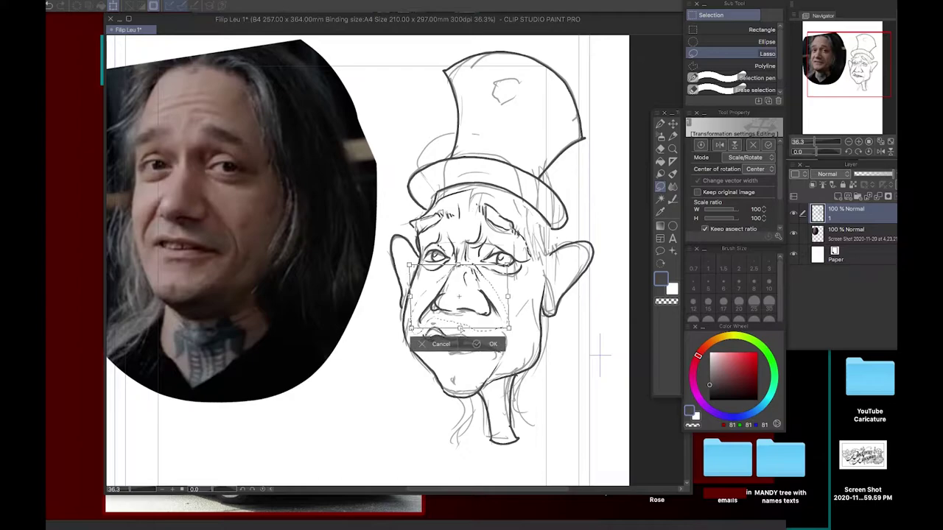
key(ctrl+s)
drag(510, 334, 500, 363)
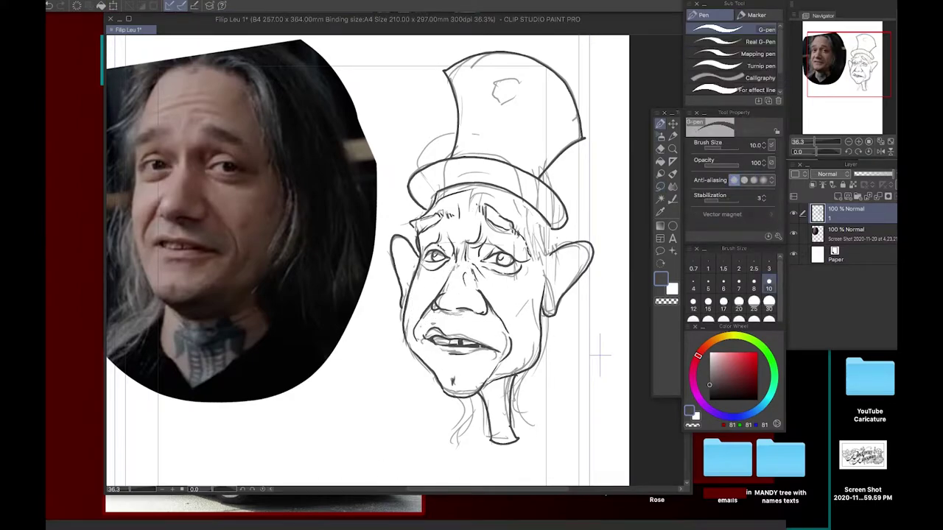
Draw long hair strands around both ears and the neck, and slightly enlarge the left corner of the mouth
drag(545, 206, 589, 284)
drag(401, 217, 390, 320)
mouse_move(582, 276)
mouse_down()
mouse_move(564, 327)
mouse_move(578, 434)
mouse_up()
drag(424, 354, 421, 427)
drag(449, 317, 456, 338)
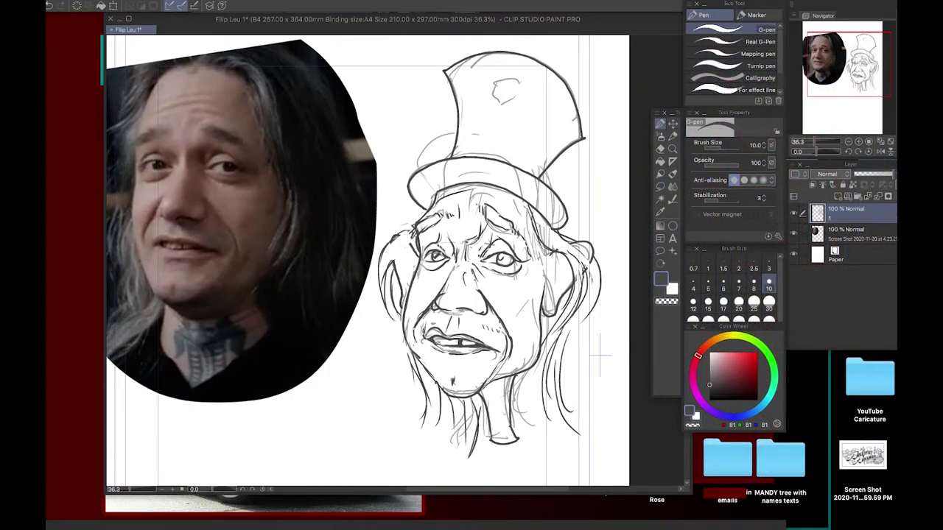
key(m)
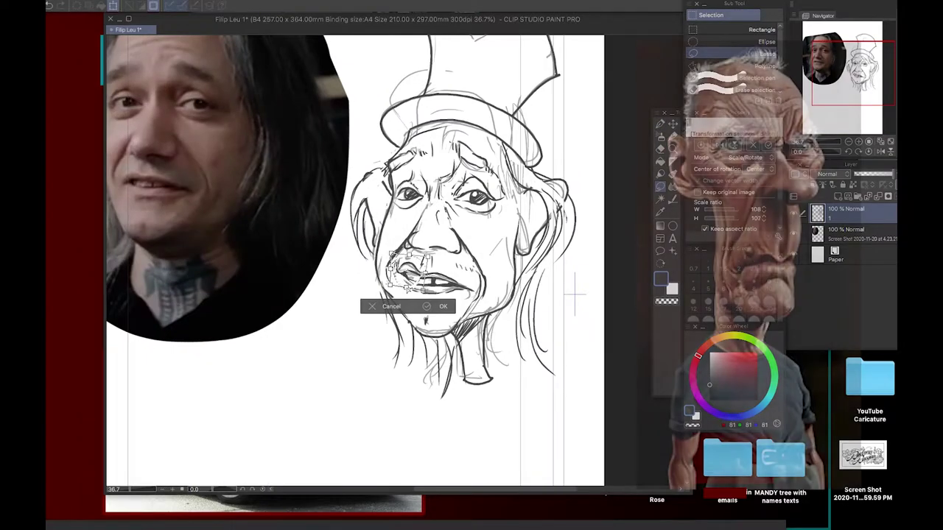
key(p)
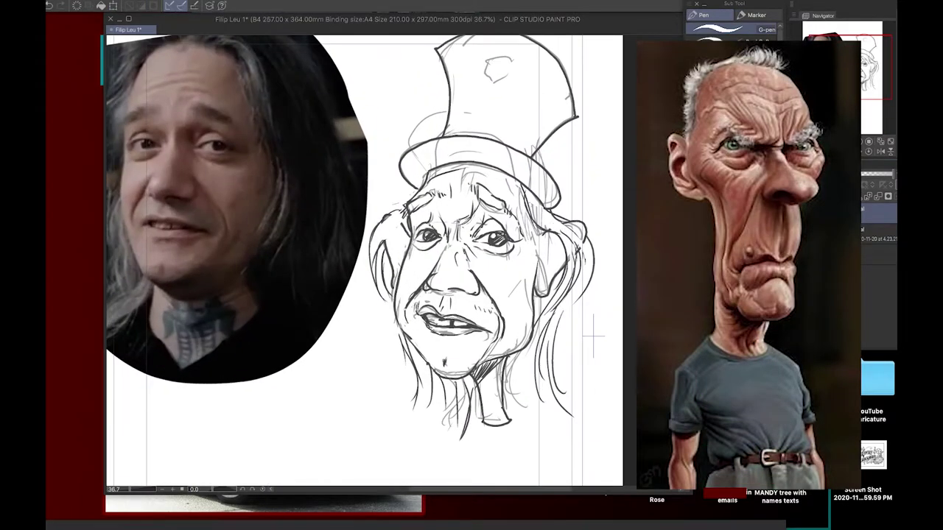
Sketch a gripping hand to the lower left of the head, adjusting its shape and placement with transforms
key(ctrl+0)
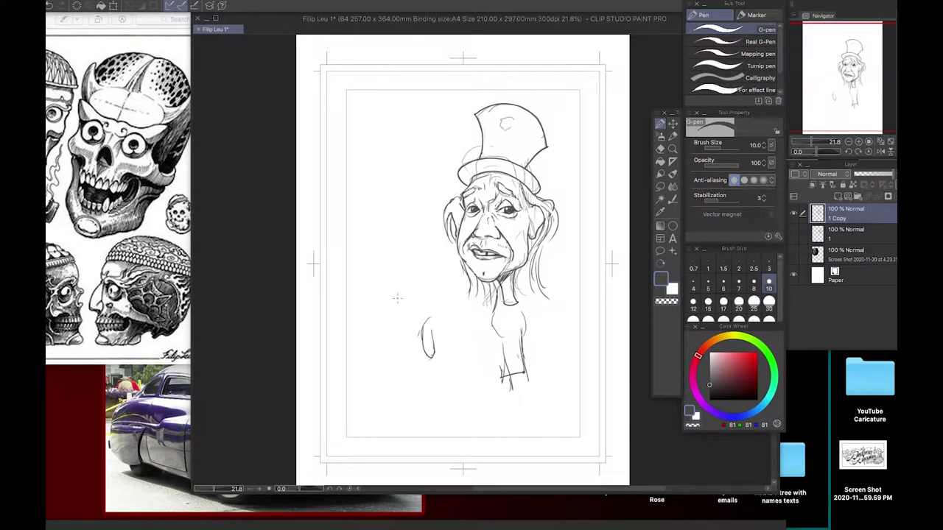
mouse_move(422, 337)
mouse_down()
mouse_move(439, 366)
mouse_move(439, 332)
mouse_up()
key(ctrl+t)
key(Return)
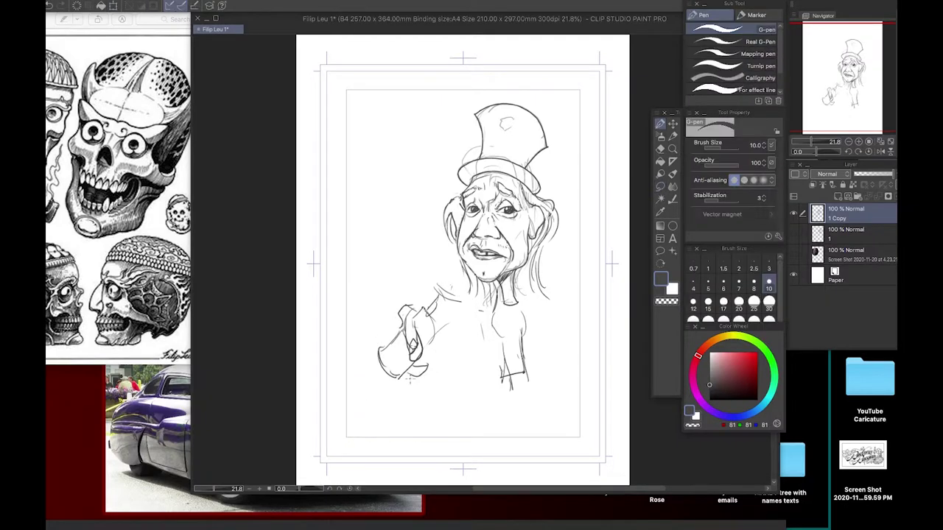
key(ctrl+t)
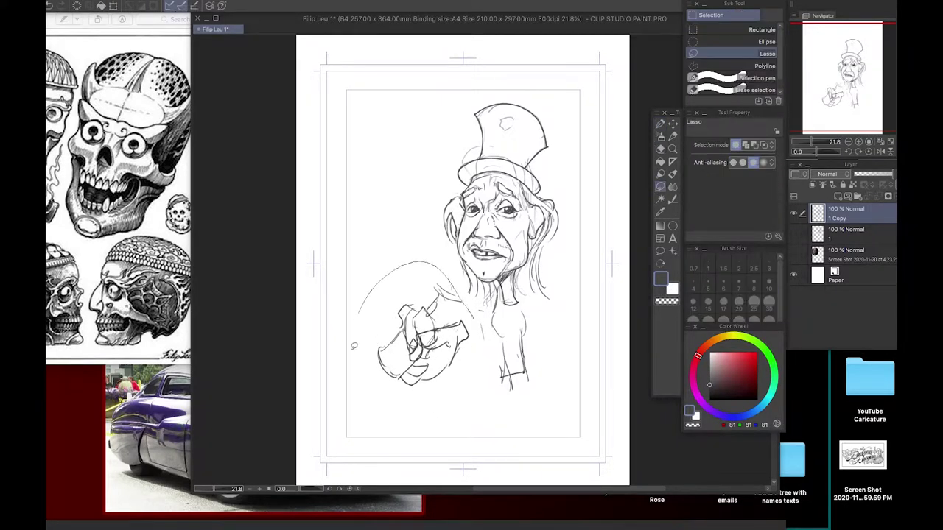
drag(464, 412, 434, 424)
key(Return)
Add the held tool and bent sleeve to the left hand, then scale the arm down and move it against the body
drag(414, 221, 433, 275)
drag(370, 336, 352, 355)
drag(432, 280, 449, 365)
drag(449, 366, 470, 306)
key(ctrl+t)
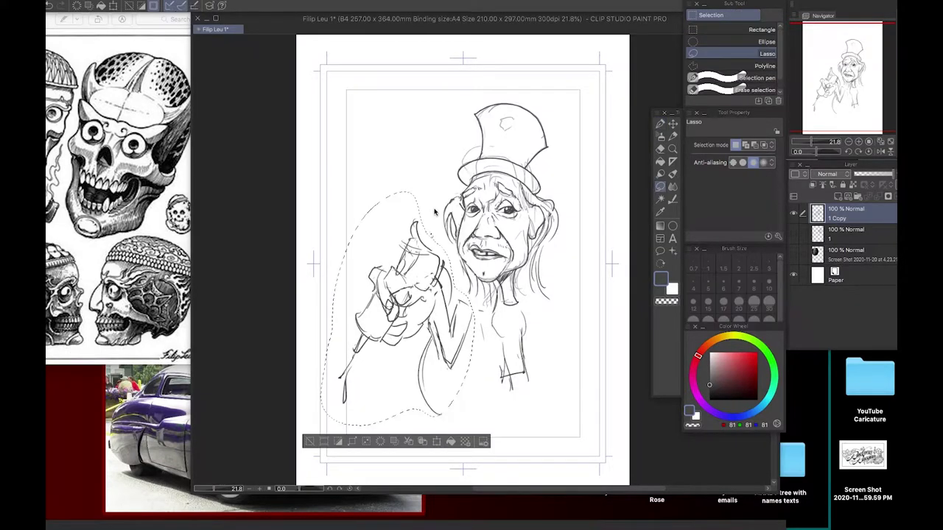
drag(397, 295, 446, 335)
key(Return)
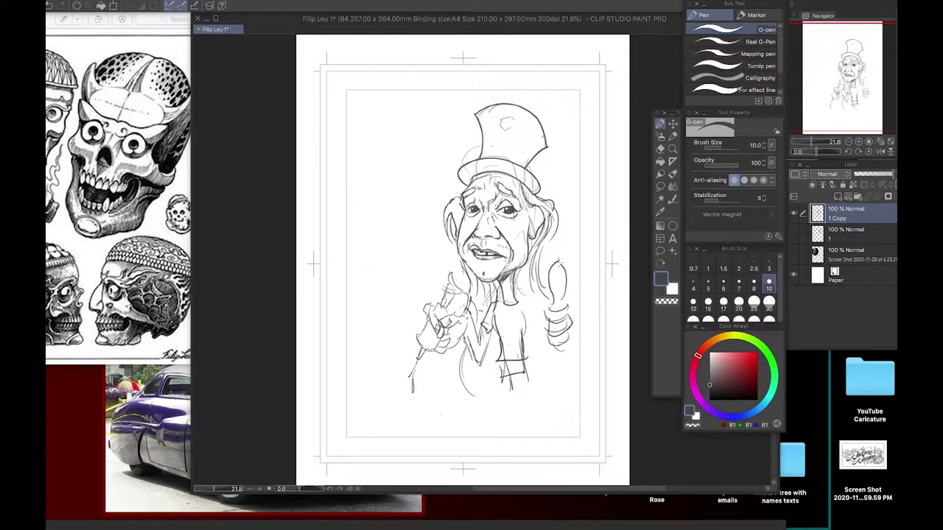
Sketch the narrow torso, the arm leading to the brush-holding hand, and the thin legs with shoes
drag(524, 300, 547, 333)
drag(511, 306, 495, 362)
drag(524, 321, 538, 420)
drag(508, 358, 521, 427)
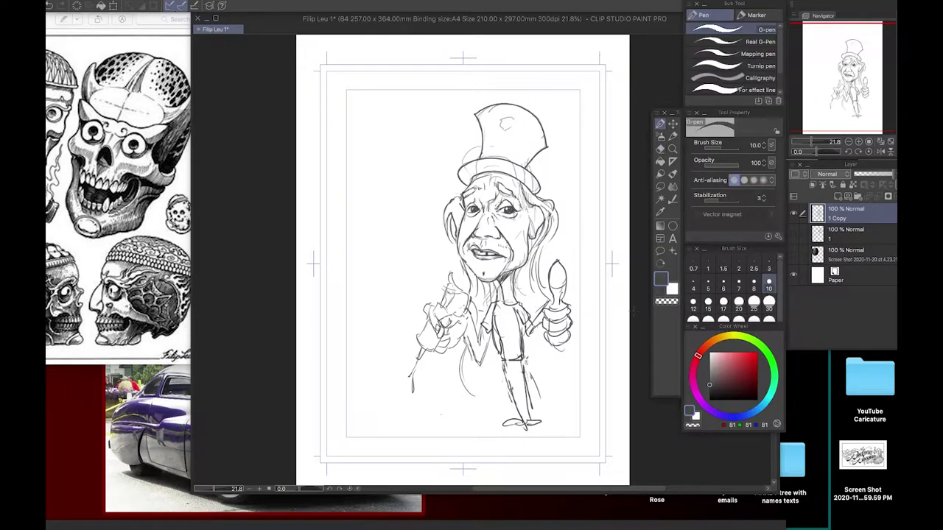
Add a layer named "bg skull?" and sketch a large skull with round eyes and teeth left of the head
key(ctrl+shift+n)
drag(389, 170, 434, 185)
drag(369, 155, 416, 210)
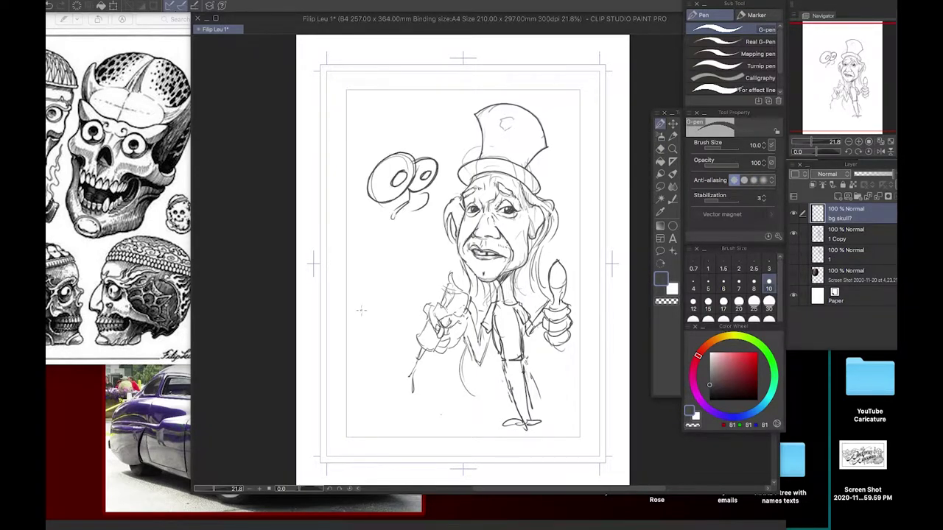
drag(352, 191, 401, 250)
drag(357, 137, 441, 147)
drag(339, 226, 346, 309)
drag(368, 228, 445, 273)
Enlarge and reposition the background skull, then lower the "bg skull?" layer's opacity to 54%
key(ctrl+t)
key(Return)
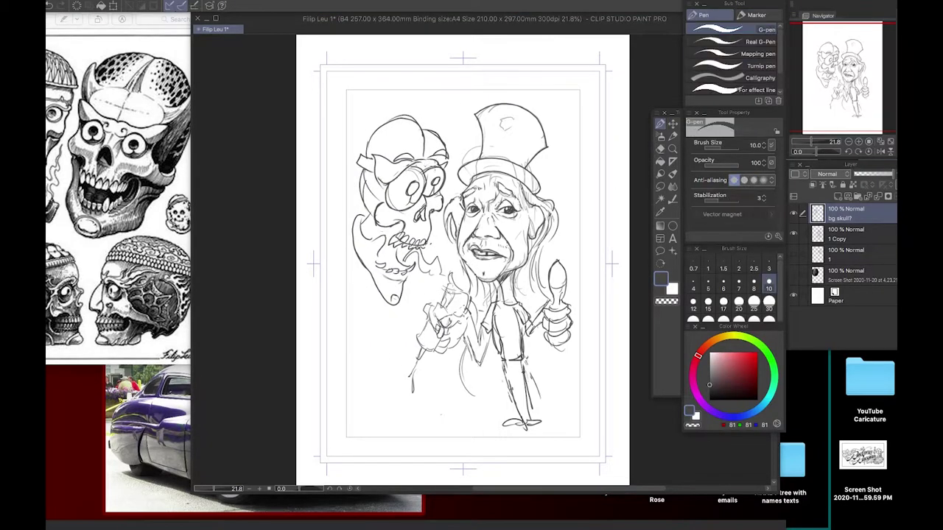
key(ctrl+t)
key(Return)
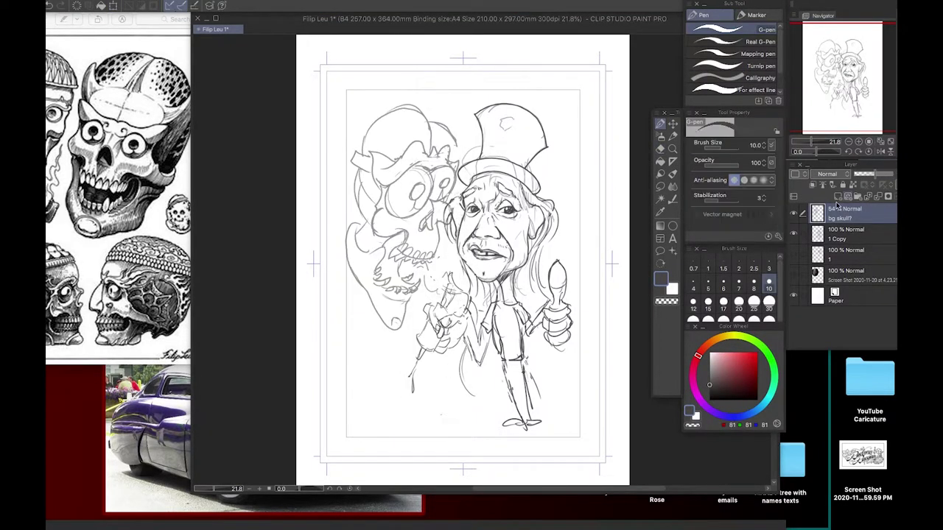
Sketch a second skull, background swirls and a base shape around the figure, and shift the whole drawing slightly left
drag(474, 396, 530, 309)
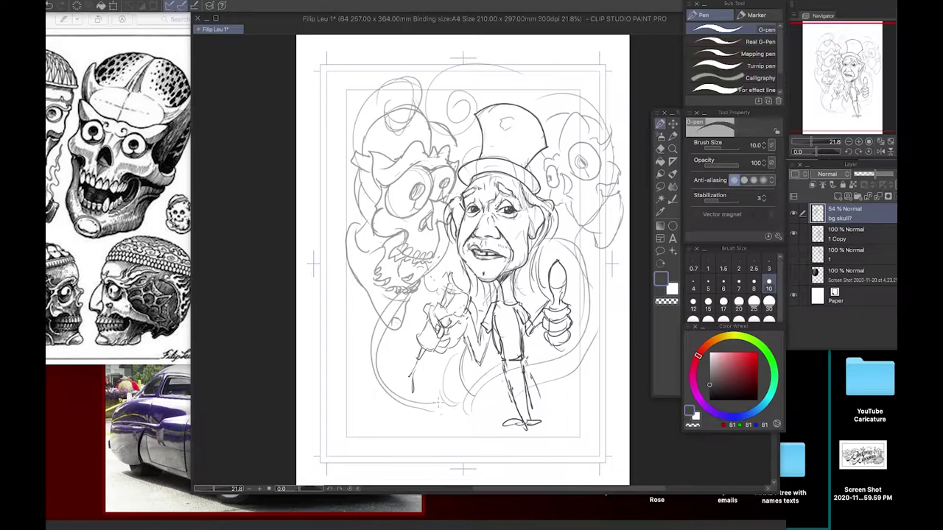
drag(412, 412, 516, 427)
key(ctrl+t)
click(486, 444)
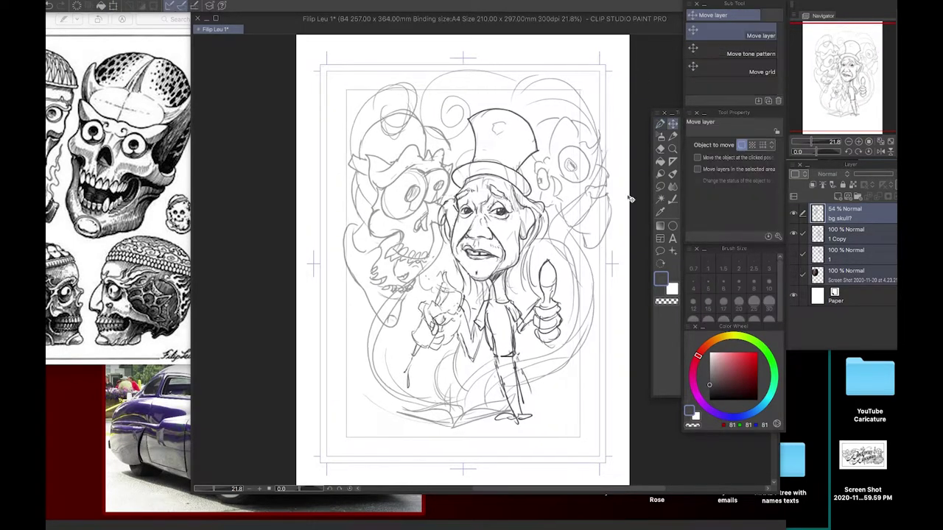
Resize the right skull and move it inside the page margins, and rename the figure's layer "outline"
key(m)
drag(545, 133, 578, 221)
key(ctrl+t)
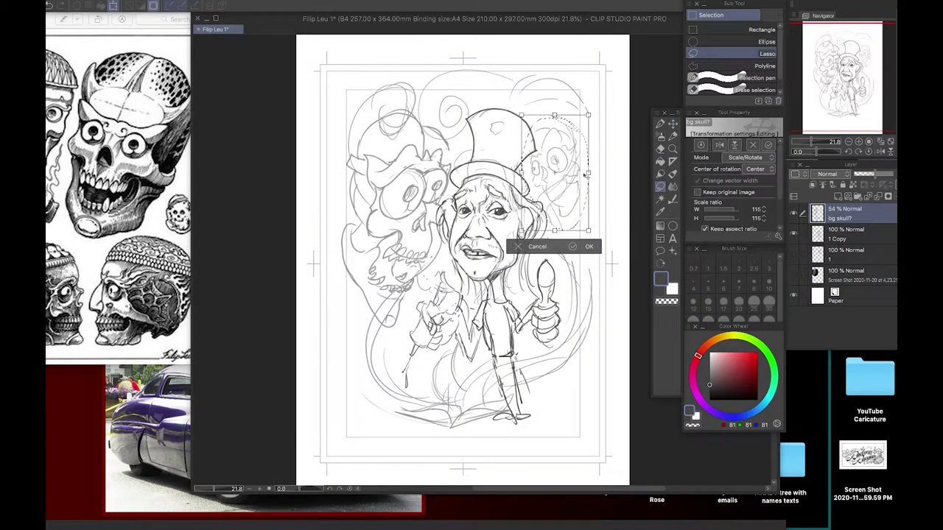
key(Return)
click(794, 234)
click(794, 234)
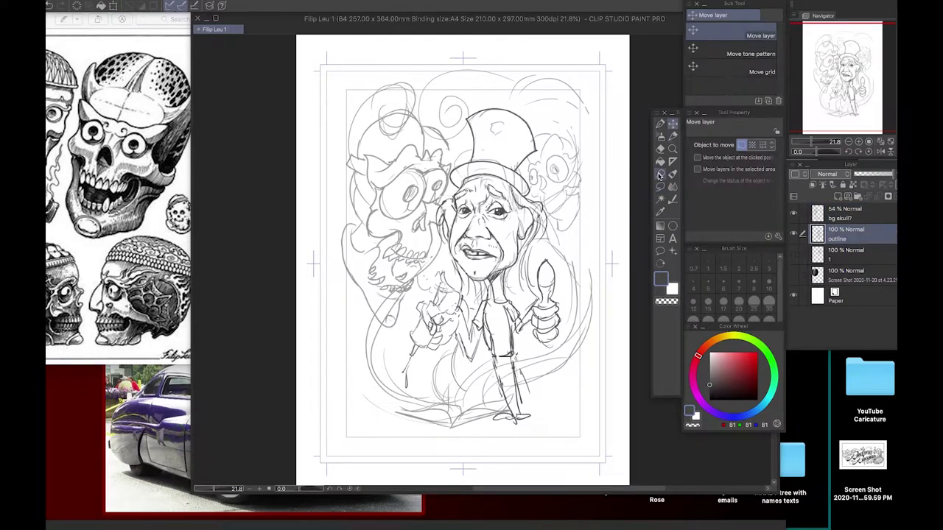
Scale the large left skull to 87% and reposition it behind the figure
drag(390, 99, 331, 309)
key(ctrl+t)
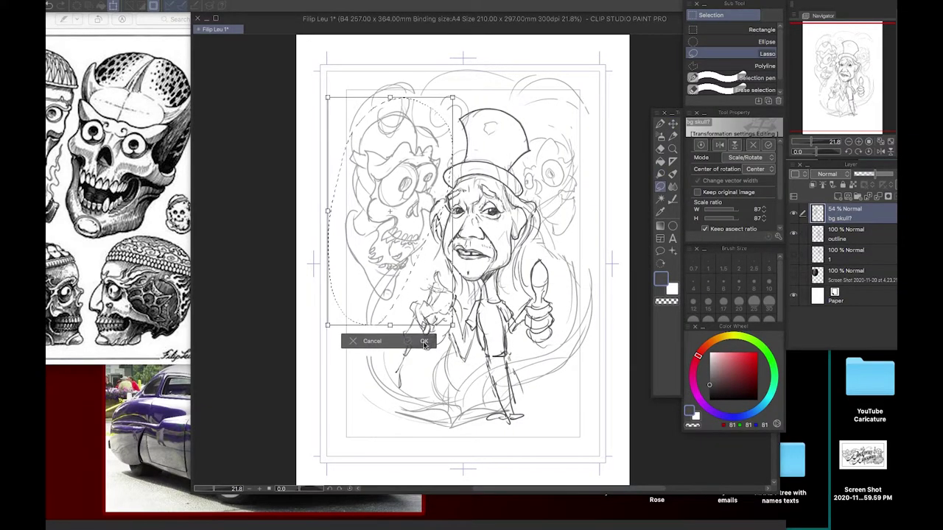
key(Return)
key(ctrl+t)
key(Escape)
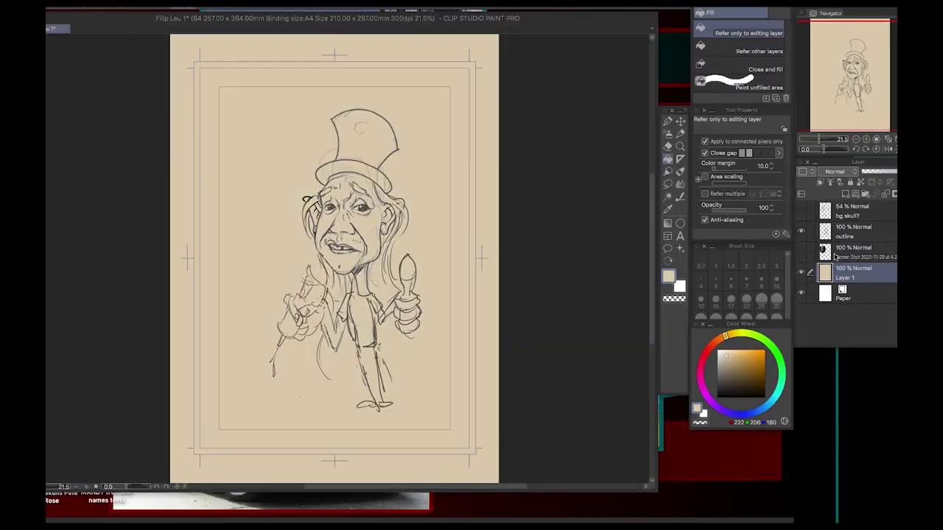
Add a layer above the beige background, fade the outline layer to 15% and airbrush a soft white glow behind the figure
click(860, 273)
key(ctrl+shift+n)
mouse_move(364, 221)
mouse_down()
mouse_move(372, 140)
mouse_move(309, 328)
mouse_move(390, 205)
mouse_move(280, 318)
mouse_up()
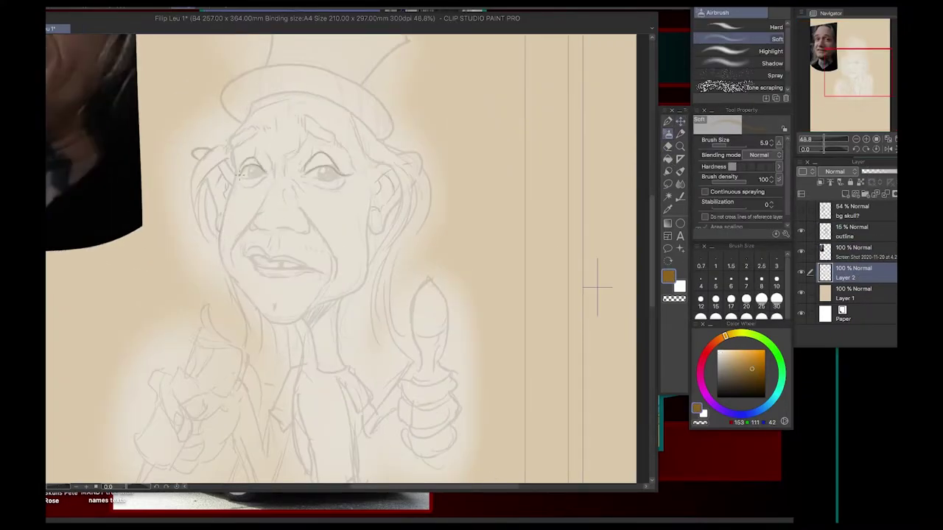
Airbrush brown (153, 111, 42) shading on the eyebrows, eye sockets, cheeks and right side of the face with the Soft airbrush
scroll(484, 334, down, 3)
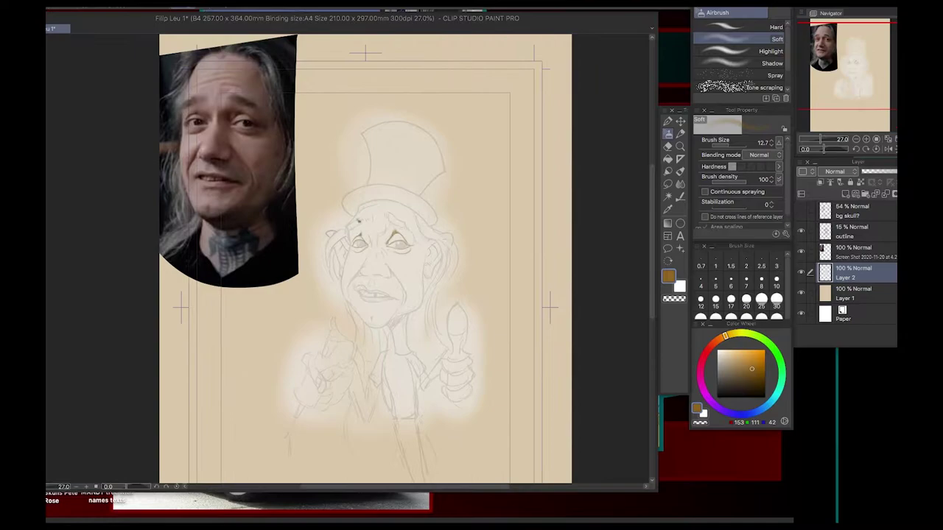
scroll(410, 226, up, 3)
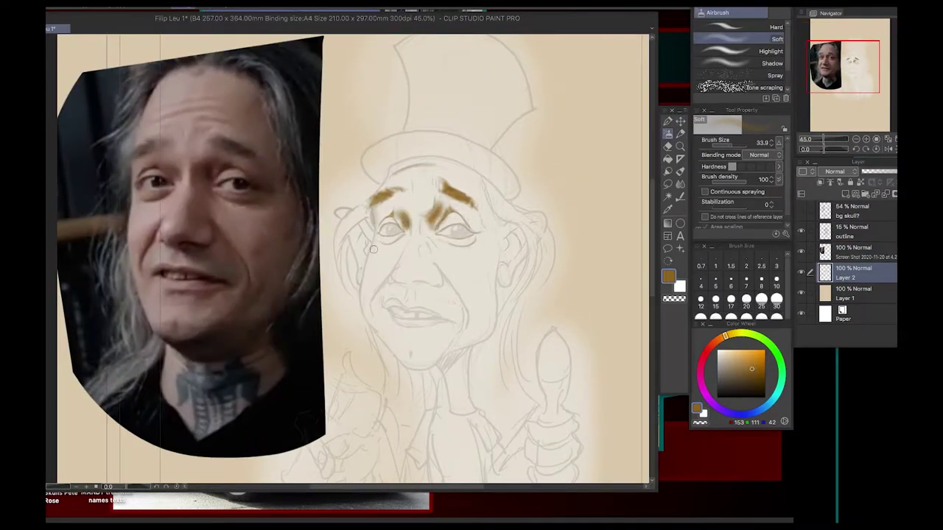
mouse_move(479, 231)
mouse_down()
mouse_move(487, 221)
mouse_move(464, 177)
mouse_move(471, 346)
mouse_up()
drag(394, 262, 372, 298)
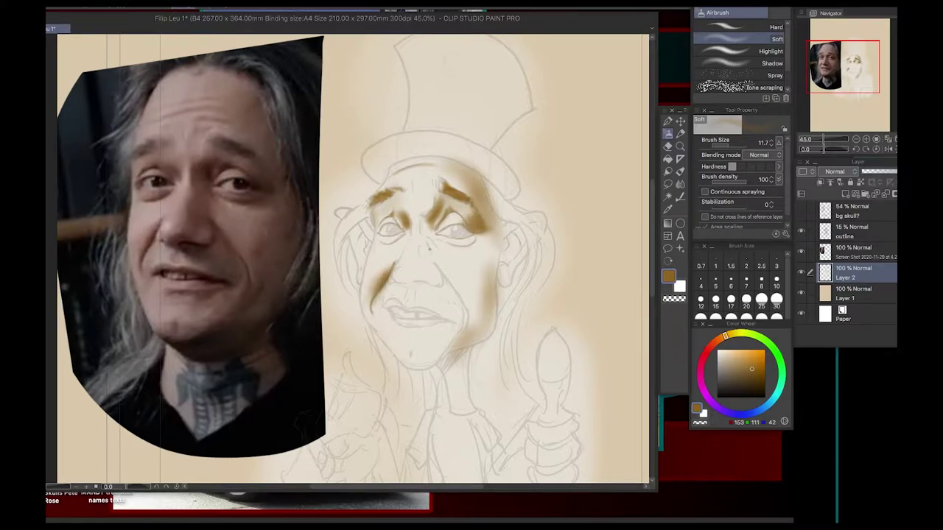
drag(496, 248, 513, 305)
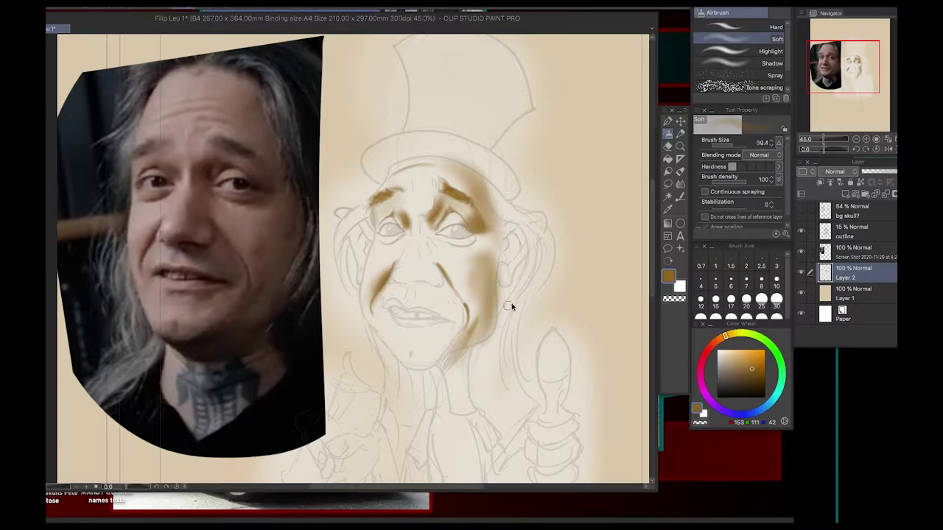
Airbrush brown shadows into both ears, around the nose and across the forehead wrinkles
mouse_move(529, 224)
mouse_down()
mouse_move(508, 249)
mouse_move(508, 282)
mouse_up()
drag(372, 218, 354, 265)
mouse_move(426, 260)
mouse_down()
mouse_move(425, 227)
mouse_move(447, 219)
mouse_move(476, 237)
mouse_move(446, 258)
mouse_up()
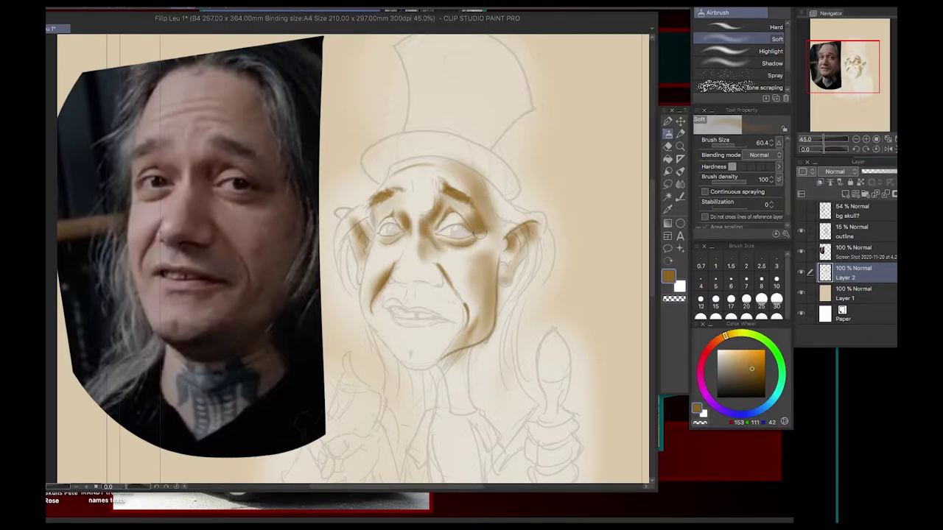
drag(401, 168, 454, 174)
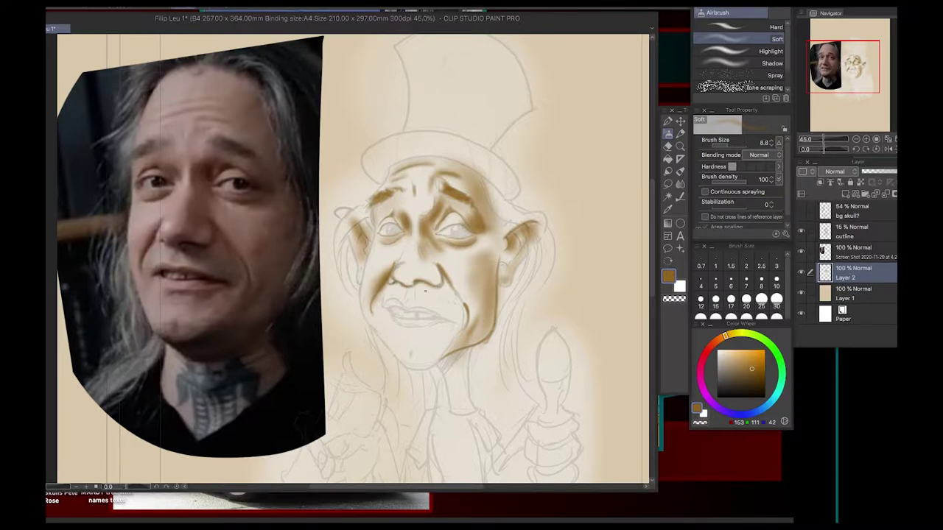
Airbrush brown shadows on the chin, neck, sleeves and hands of the figure
scroll(410, 272, up, 1)
mouse_move(442, 324)
mouse_down()
mouse_move(483, 350)
mouse_move(441, 375)
mouse_move(361, 206)
mouse_move(406, 361)
mouse_move(451, 356)
mouse_move(501, 250)
mouse_move(453, 390)
mouse_move(455, 361)
mouse_up()
drag(530, 235, 549, 287)
drag(516, 331, 560, 368)
drag(574, 331, 611, 364)
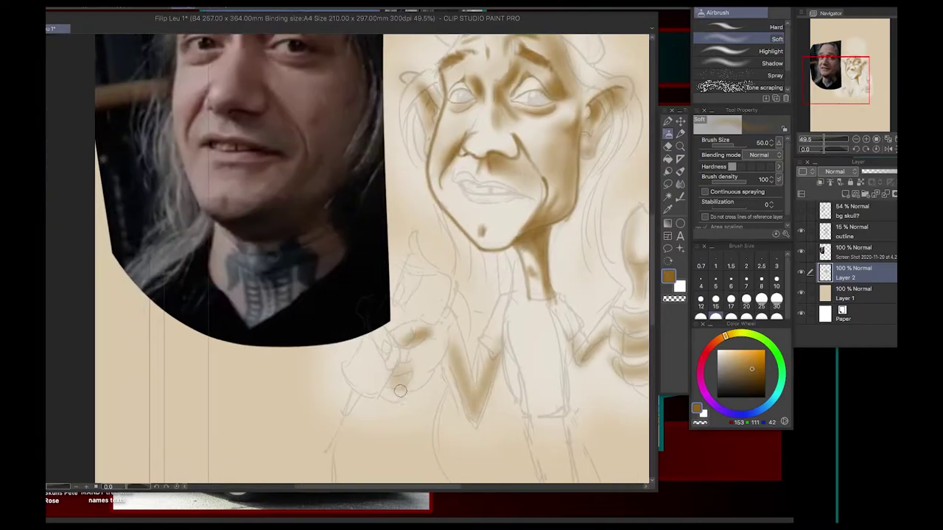
Rename the shading layer to face and set up separate hair and hat layers above it
click(848, 253)
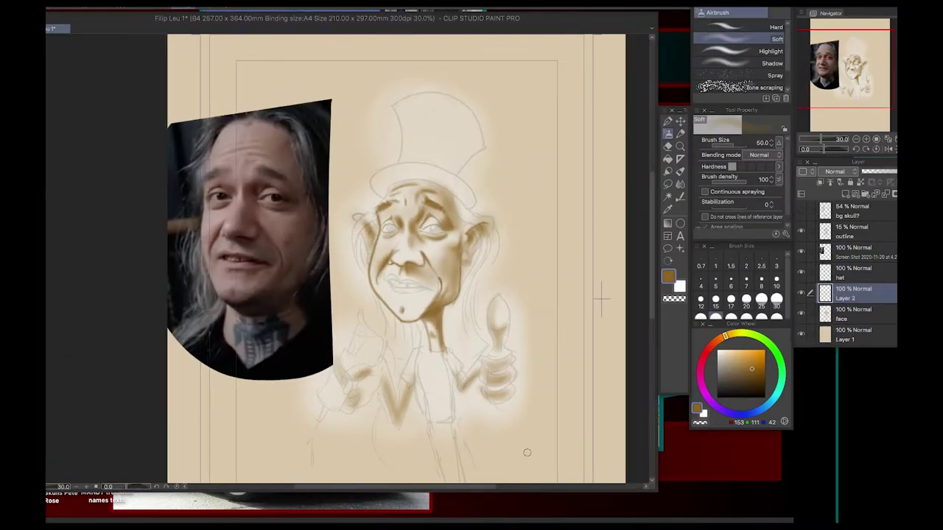
key(p)
key(b)
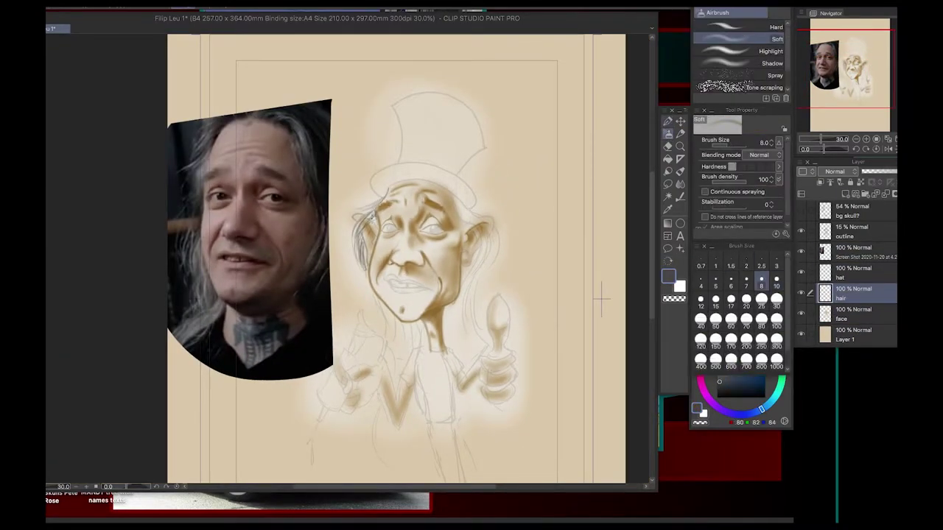
Airbrush blue-grey hair strands on the hair layer, around both ears and below the jaw down to the shoulders
drag(385, 342, 420, 317)
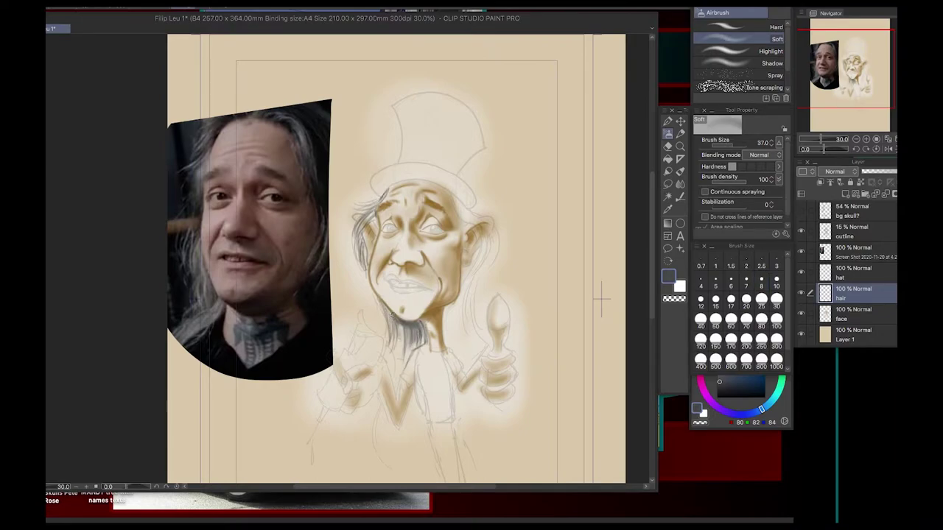
drag(394, 372, 368, 199)
key(bracketleft)
drag(486, 276, 463, 208)
mouse_move(469, 265)
mouse_down()
mouse_move(445, 357)
mouse_move(466, 412)
mouse_up()
drag(471, 215, 447, 352)
mouse_move(363, 212)
mouse_down()
mouse_move(394, 363)
mouse_move(346, 192)
mouse_up()
Draw the black top hat on the hat layer and airbrush soft blue-grey highlights on its crown and brim
key(p)
key(alt+bracketright)
drag(372, 123, 317, 120)
mouse_move(298, 63)
mouse_down()
mouse_move(181, 173)
mouse_move(473, 171)
mouse_up()
key(b)
mouse_move(486, 243)
mouse_down()
mouse_move(479, 198)
mouse_move(516, 236)
mouse_move(472, 221)
mouse_up()
mouse_move(456, 265)
mouse_down()
mouse_move(354, 221)
mouse_move(310, 243)
mouse_up()
mouse_move(369, 140)
mouse_down()
mouse_move(412, 137)
mouse_move(346, 159)
mouse_up()
drag(491, 218, 436, 153)
Airbrush an ochre mid-tone over the forehead, cheeks and chin on the face layer
alt+click(436, 152)
click(852, 313)
mouse_move(398, 283)
mouse_down()
mouse_move(368, 309)
mouse_move(343, 257)
mouse_move(412, 236)
mouse_up()
drag(434, 288, 463, 184)
mouse_move(405, 125)
mouse_down()
mouse_move(362, 135)
mouse_move(442, 206)
mouse_move(368, 243)
mouse_move(368, 162)
mouse_up()
scroll(416, 231, up, 1)
mouse_move(390, 214)
mouse_down()
mouse_move(395, 204)
mouse_move(353, 206)
mouse_move(360, 232)
mouse_up()
Outline the eyelids of both eyes in dark brown (75, 57, 25) with the Soft airbrush at size 5
key(bracketleft)
key(bracketleft)
key(bracketleft)
key(bracketleft)
key(bracketleft)
key(bracketleft)
scroll(518, 253, up, 3)
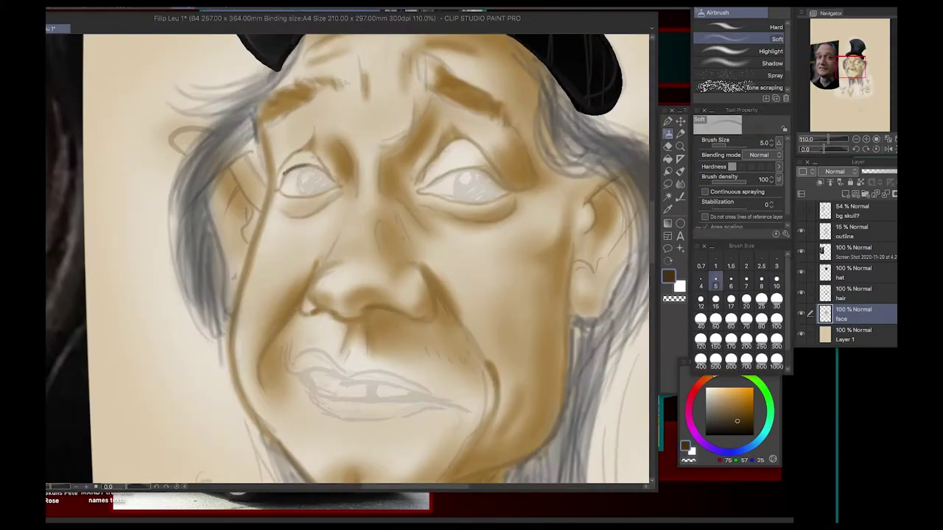
scroll(412, 221, down, 4)
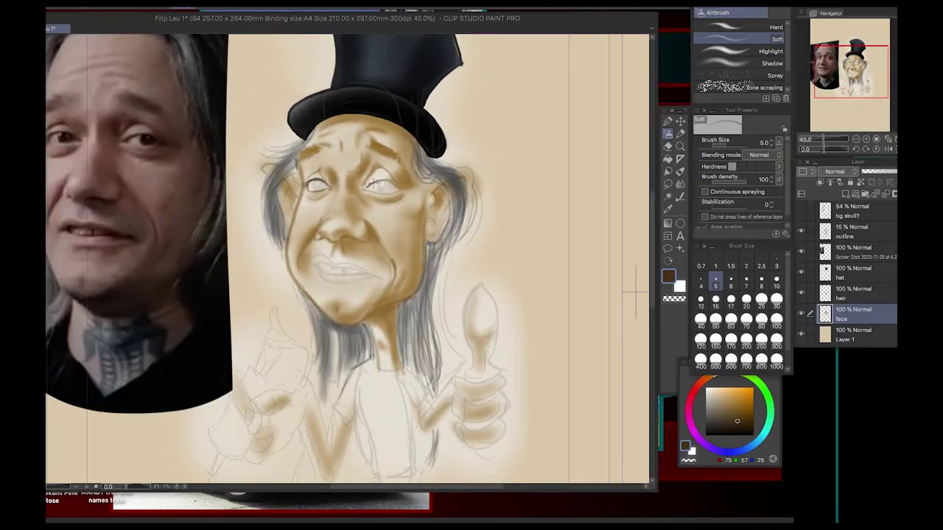
scroll(393, 181, up, 3)
scroll(397, 188, down, 3)
Darken the eyebrows and build up brown shading between the brows and around the eyes
key(bracketright)
key(bracketright)
key(bracketright)
key(bracketright)
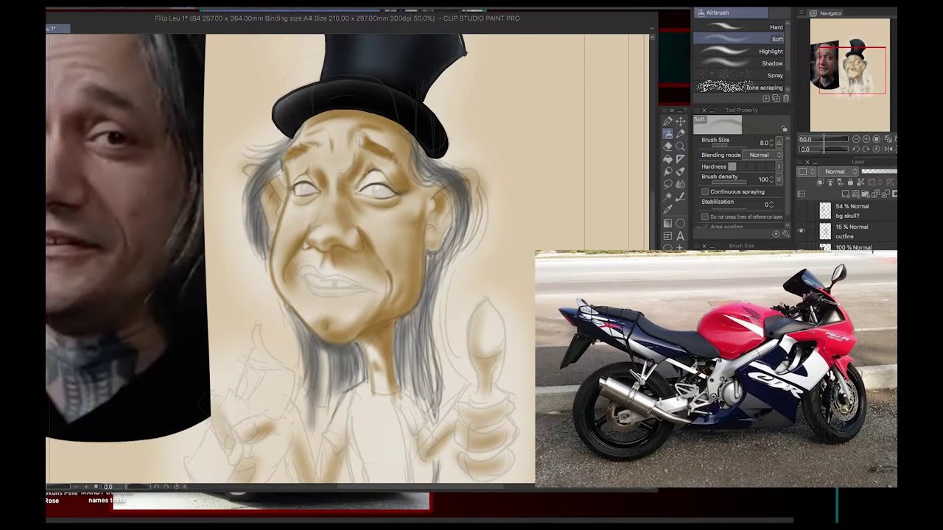
drag(298, 178, 385, 181)
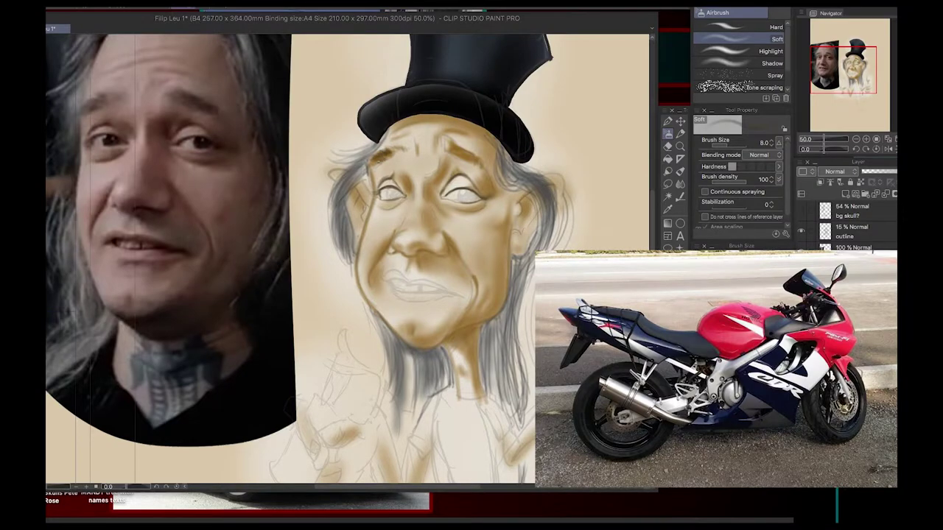
scroll(483, 196, up, 1)
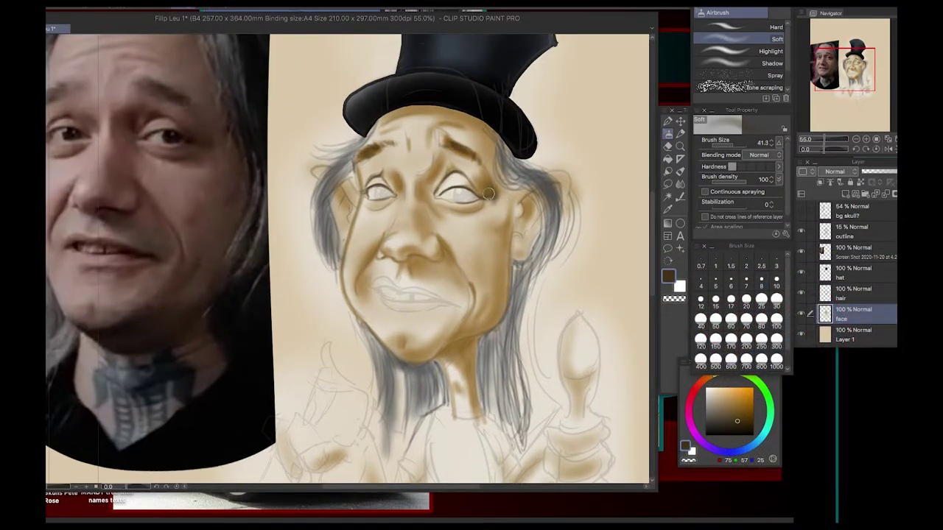
scroll(458, 179, down, 2)
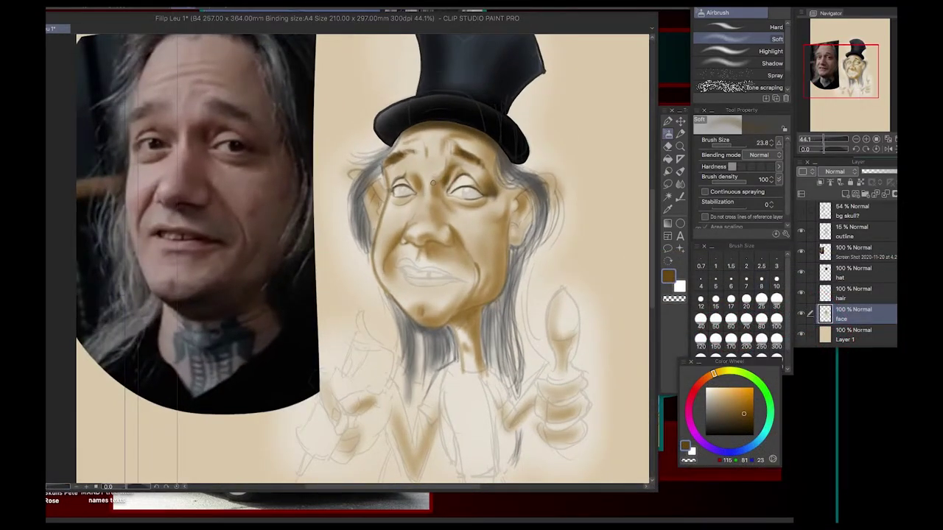
Deepen the shadows around and beneath the right-hand eye with dark brown (86, 59, 16)
click(744, 419)
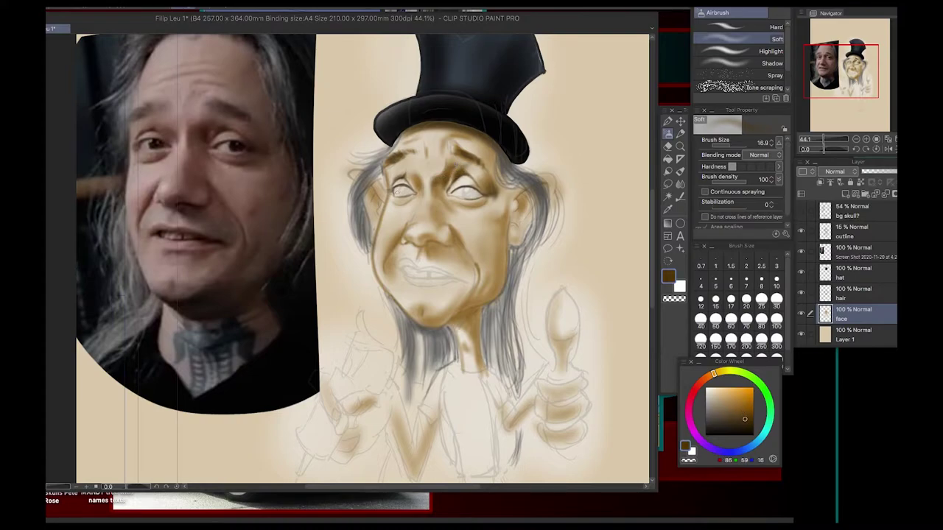
drag(472, 196, 488, 201)
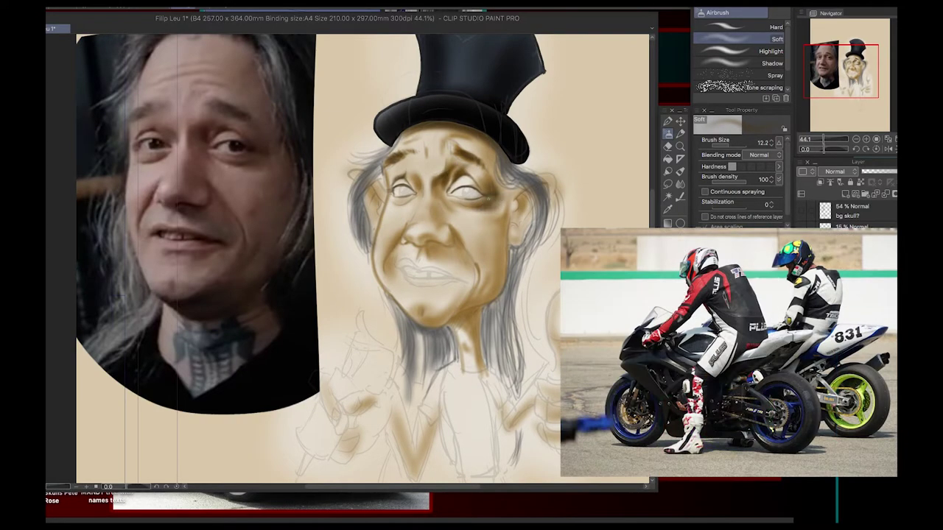
scroll(418, 188, up, 1)
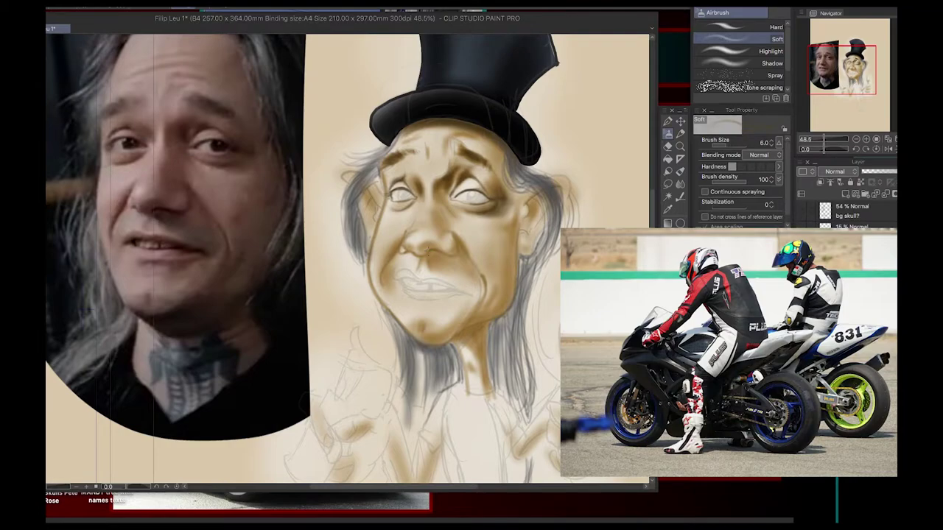
Shade the lips in brown (126, 90, 33), drawing the mouth line and the gap between the front teeth
scroll(350, 261, up, 1)
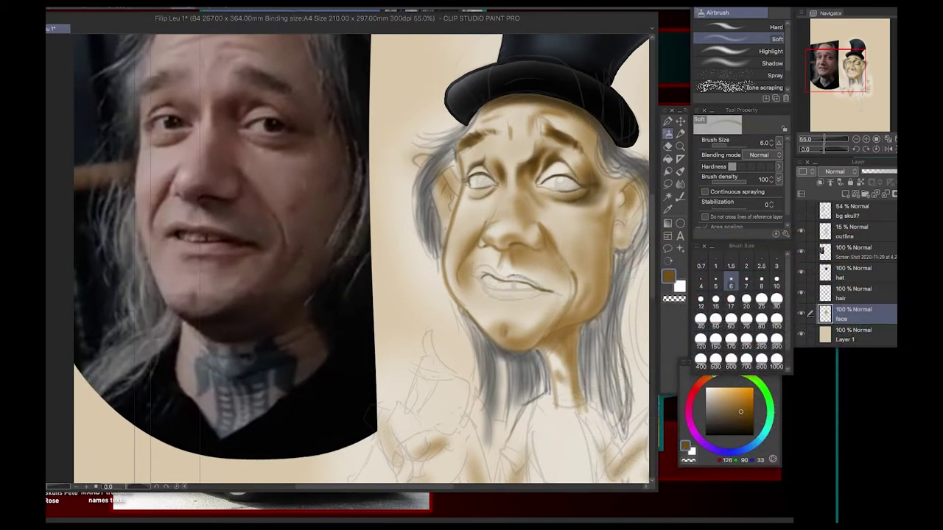
key(bracketleft)
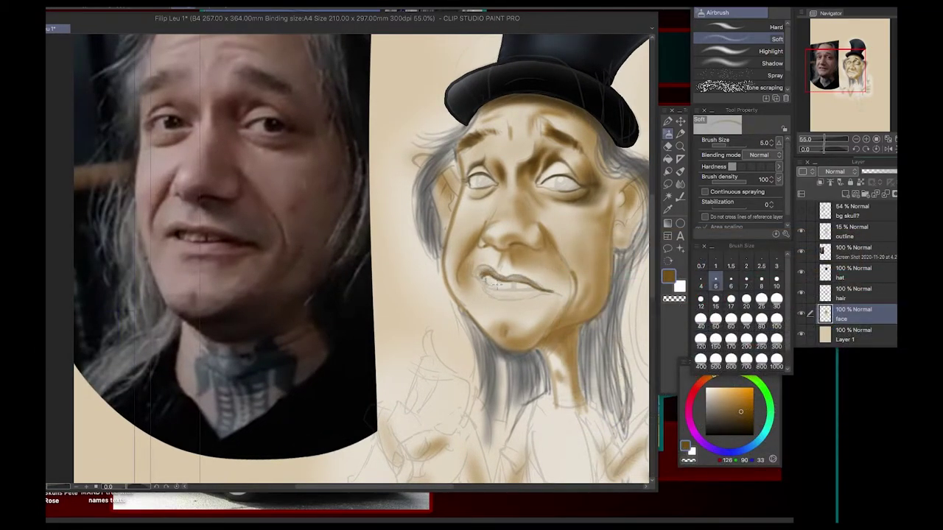
drag(488, 292, 494, 292)
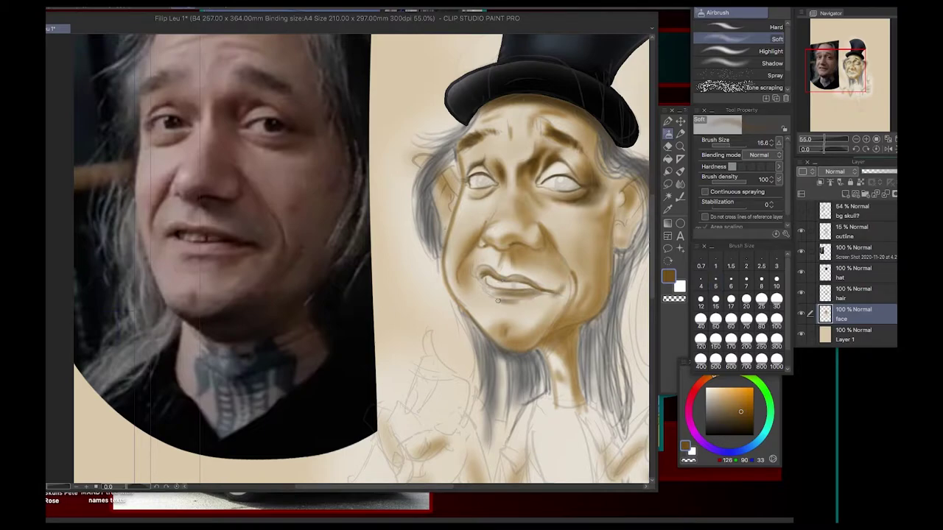
scroll(505, 285, up, 3)
drag(501, 285, 509, 284)
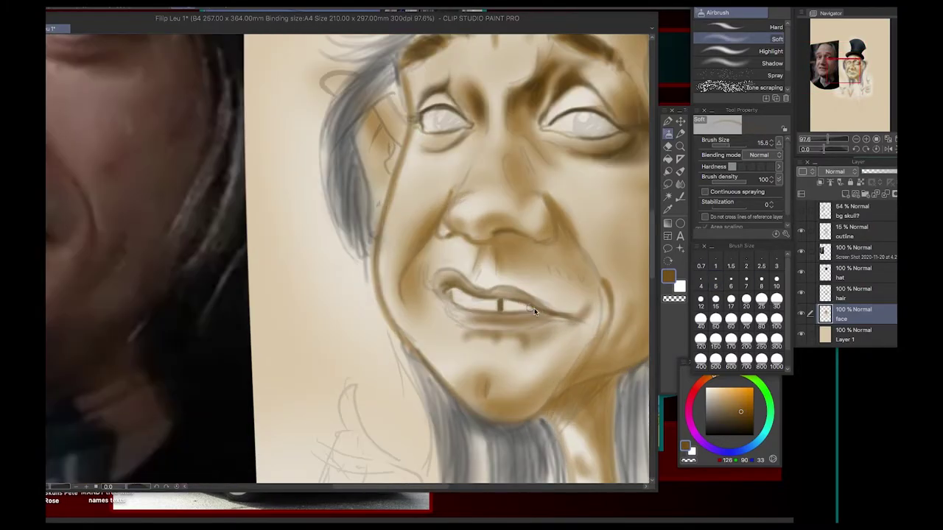
Darken the mouth opening and the shadowed side of the nose with dark brown (94, 66, 21)
scroll(505, 284, down, 3)
alt+click(497, 309)
scroll(530, 221, up, 1)
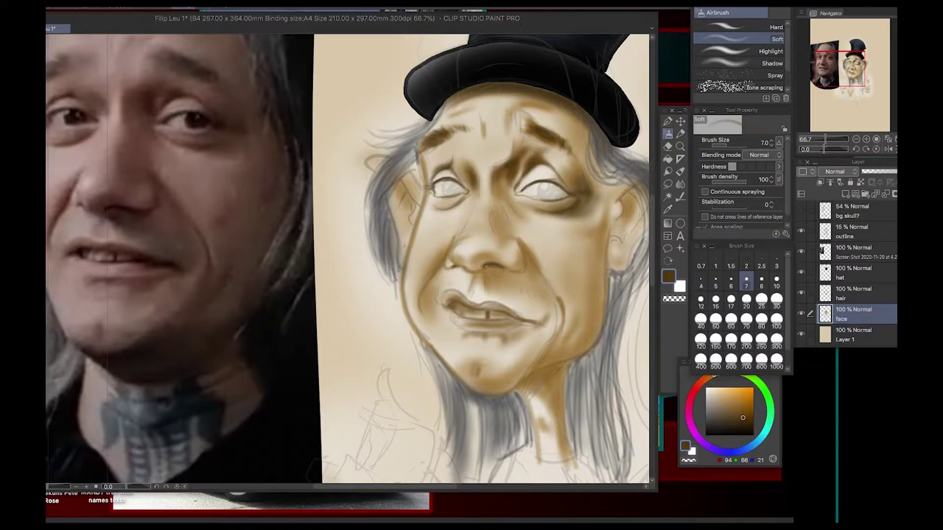
drag(424, 286, 484, 254)
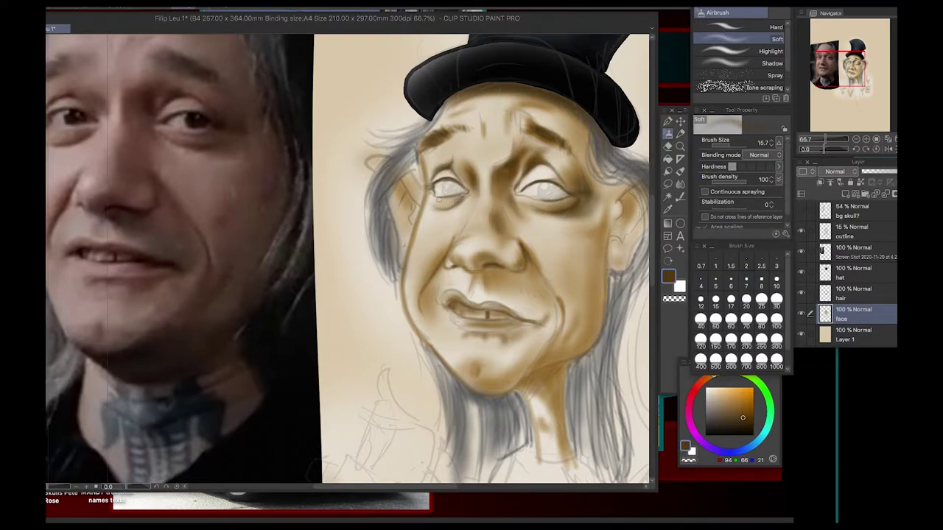
Select both eyeballs, paint brown irises, dark pupils and pale highlights inside them, and clear the selection
key(w)
click(549, 190)
shift+click(449, 188)
key(b)
mouse_move(449, 190)
mouse_down()
mouse_move(518, 212)
mouse_move(550, 192)
mouse_up()
key(p)
key(ctrl+d)
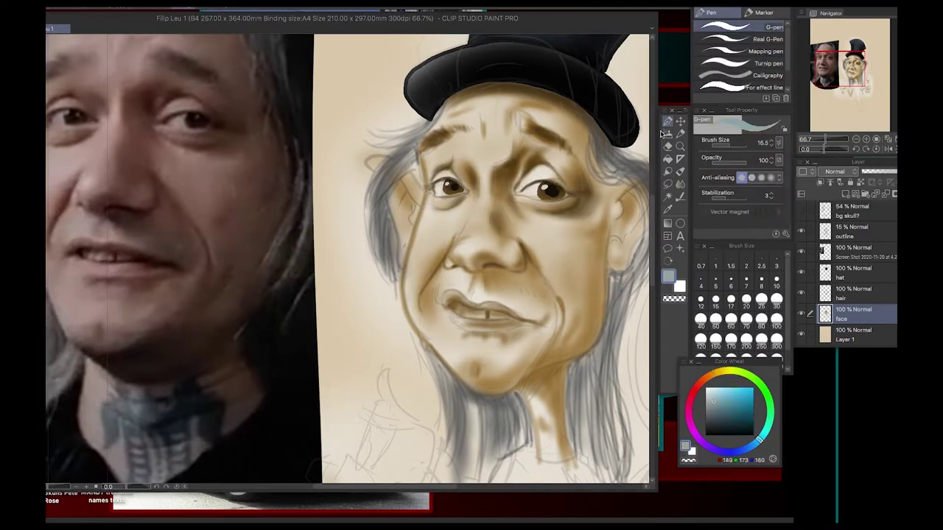
Airbrush brown (99, 62, 26) shadows into both ears and pick a lighter size 5 brown (169, 135, 78) for details
key(b)
scroll(346, 258, down, 1)
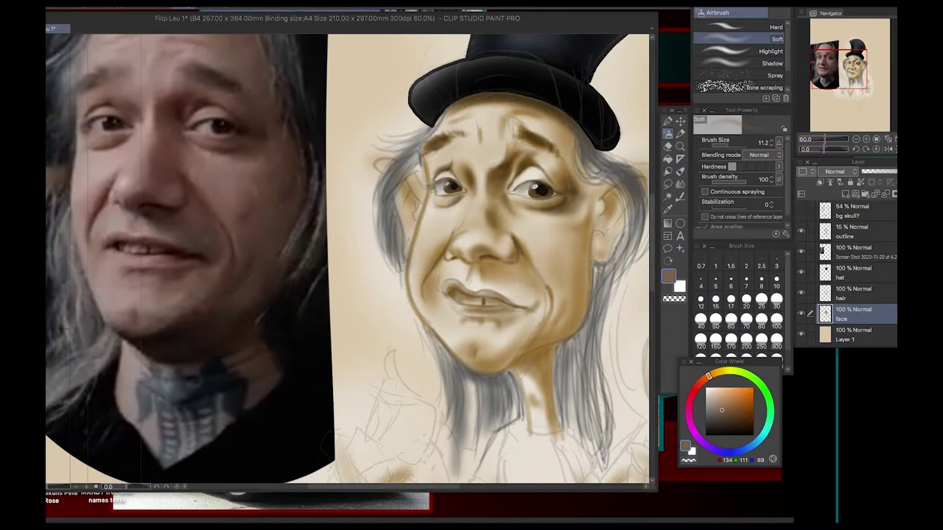
scroll(307, 266, down, 2)
mouse_move(506, 215)
mouse_down()
mouse_move(509, 226)
mouse_move(529, 202)
mouse_up()
drag(373, 212, 377, 248)
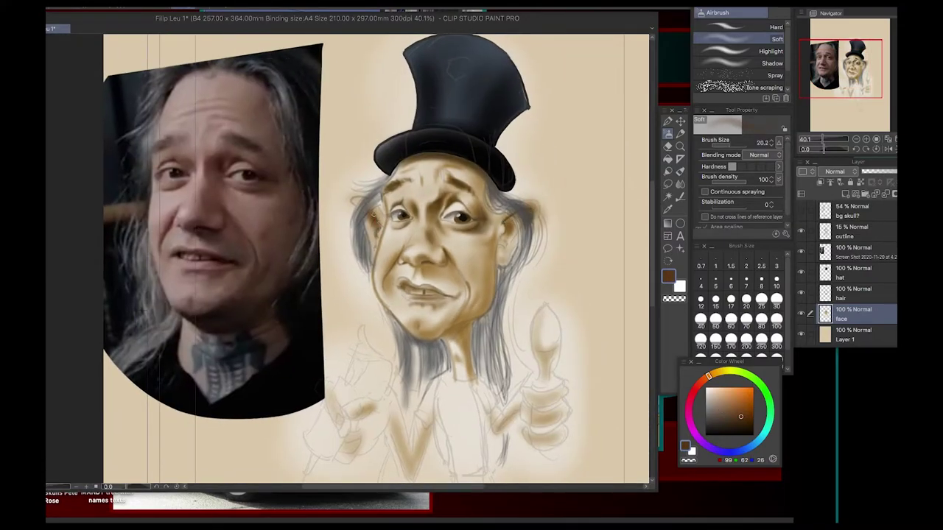
click(715, 286)
click(731, 403)
scroll(478, 258, up, 3)
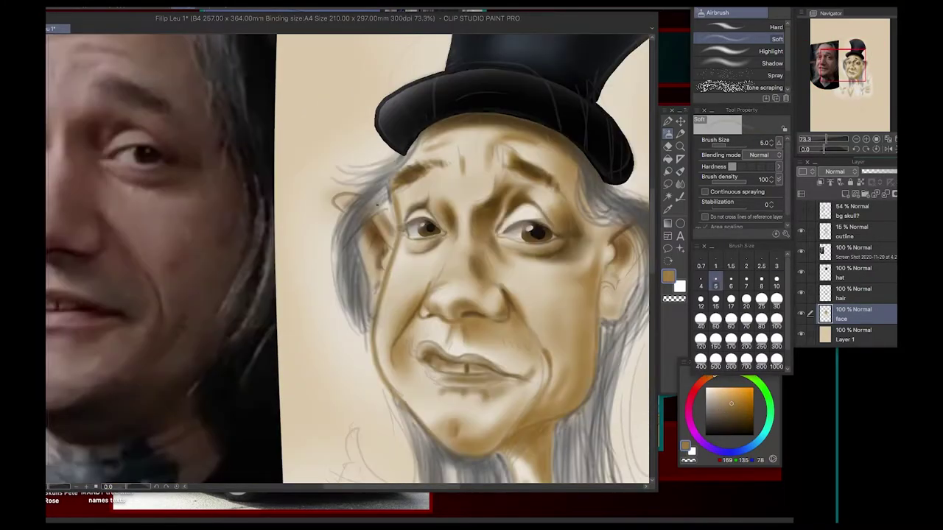
Hide the outline layer and glaze the face with a reddish tone (182, 105, 79) at brush density 49
scroll(511, 336, down, 1)
scroll(510, 337, down, 2)
drag(717, 377, 701, 383)
mouse_move(435, 159)
mouse_down()
mouse_move(352, 212)
mouse_move(383, 309)
mouse_move(500, 207)
mouse_up()
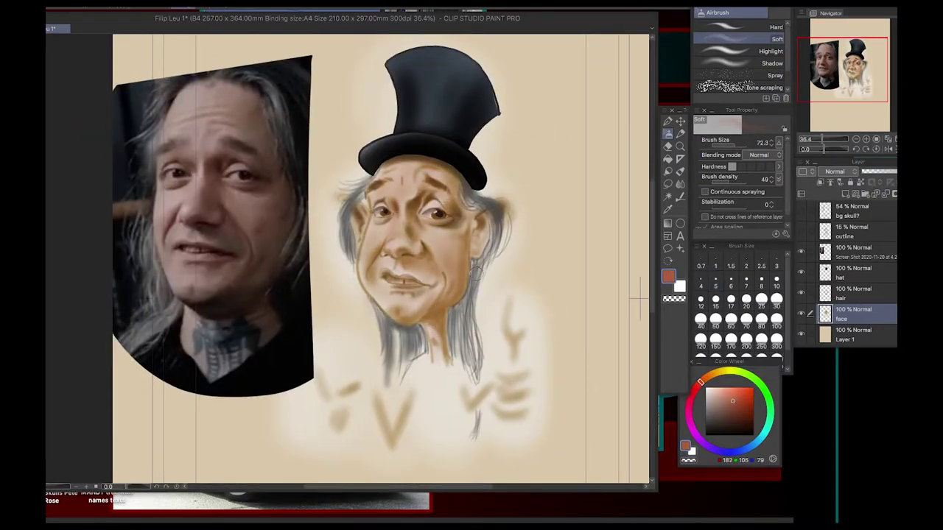
Define the eyelid lines and eye corners in dark reddish brown (66, 28, 16) with a fine airbrush
click(741, 423)
scroll(456, 247, up, 2)
click(700, 286)
scroll(456, 247, up, 3)
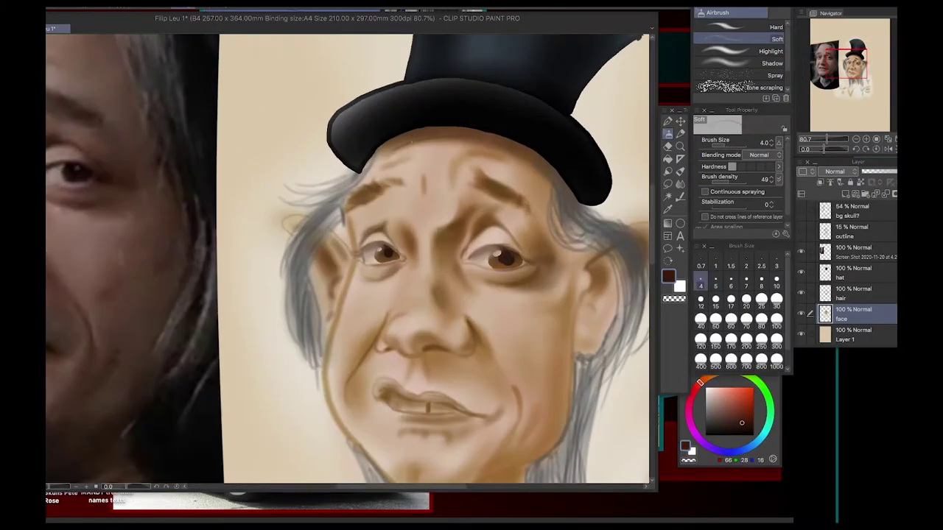
scroll(456, 248, down, 2)
scroll(456, 248, up, 3)
mouse_move(334, 222)
mouse_down()
mouse_move(471, 224)
mouse_move(438, 219)
mouse_up()
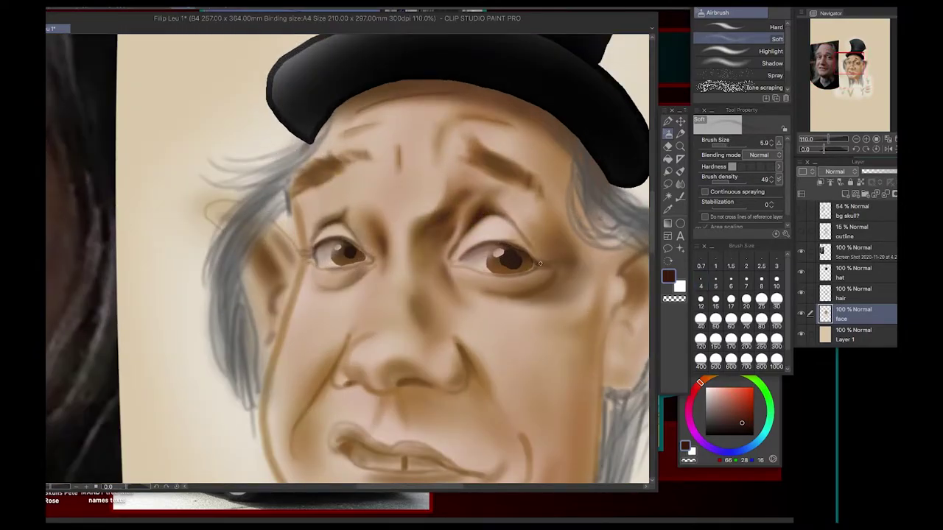
Airbrush light skin tones (200, 169, 145) and (217, 200, 187) as highlights on the face
click(711, 396)
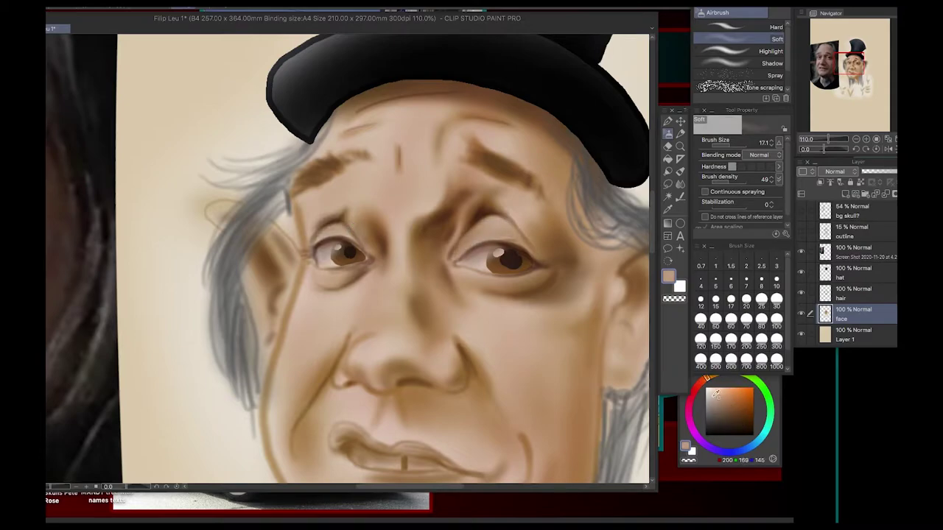
scroll(503, 279, down, 2)
scroll(488, 269, down, 3)
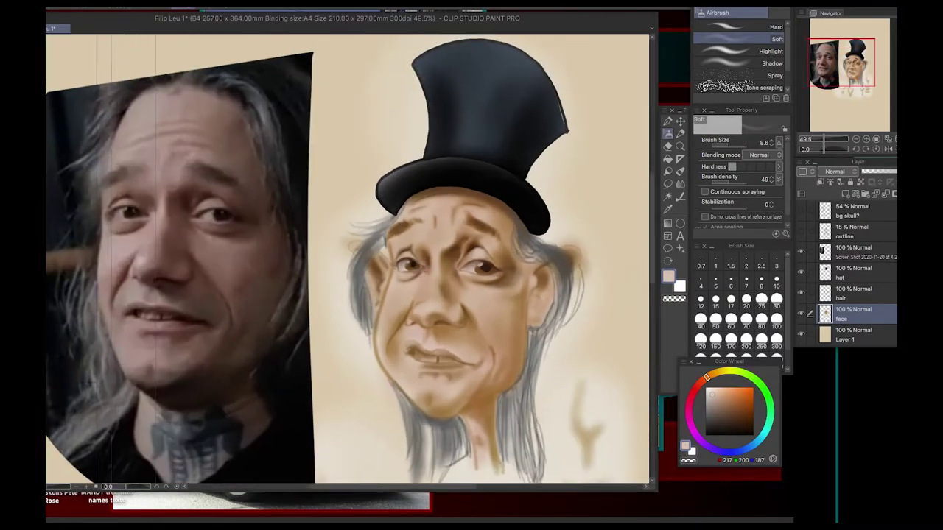
Enlarge the airbrush, sample a brown from the face and shade the right-hand ear and temple
scroll(527, 253, up, 3)
key(bracketright)
key(bracketright)
key(bracketright)
key(bracketright)
key(bracketright)
alt+click(558, 216)
drag(537, 184, 578, 177)
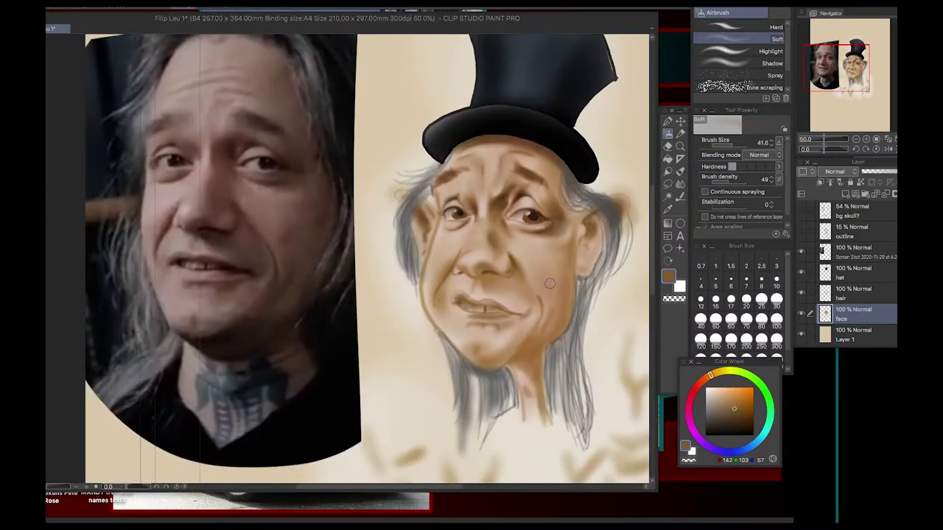
Airbrush brown (142, 103, 57) down the right-hand cheek, in front of the ear and along the jaw
drag(551, 280, 560, 322)
mouse_move(571, 214)
mouse_down()
mouse_move(555, 254)
mouse_move(559, 302)
mouse_up()
drag(589, 228, 578, 294)
mouse_move(516, 309)
mouse_down()
mouse_move(471, 281)
mouse_move(464, 340)
mouse_move(432, 335)
mouse_up()
Shade beneath the chin and jaw with dark brown (99, 65, 24) and deepen the chin dimple with (75, 45, 9)
key(bracketleft)
key(bracketleft)
key(bracketleft)
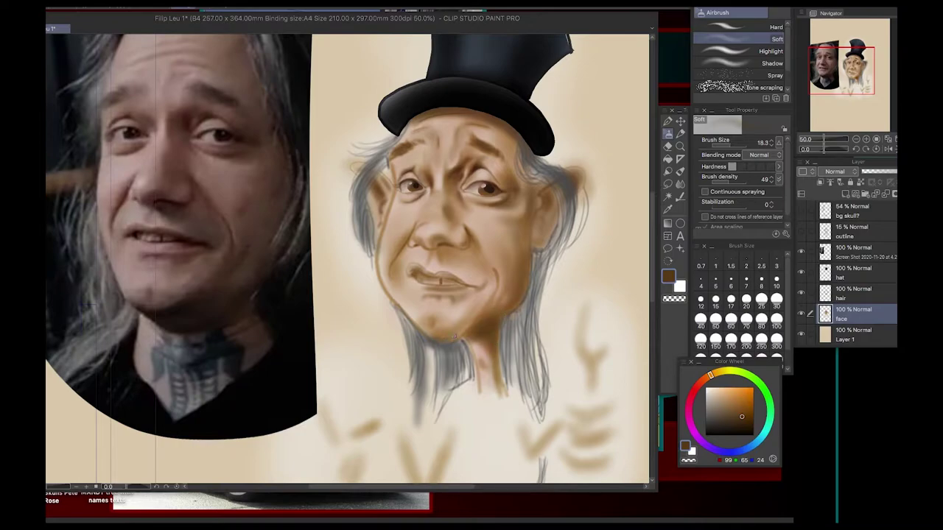
scroll(434, 313, up, 5)
alt+click(365, 266)
scroll(471, 294, up, 2)
scroll(472, 294, down, 6)
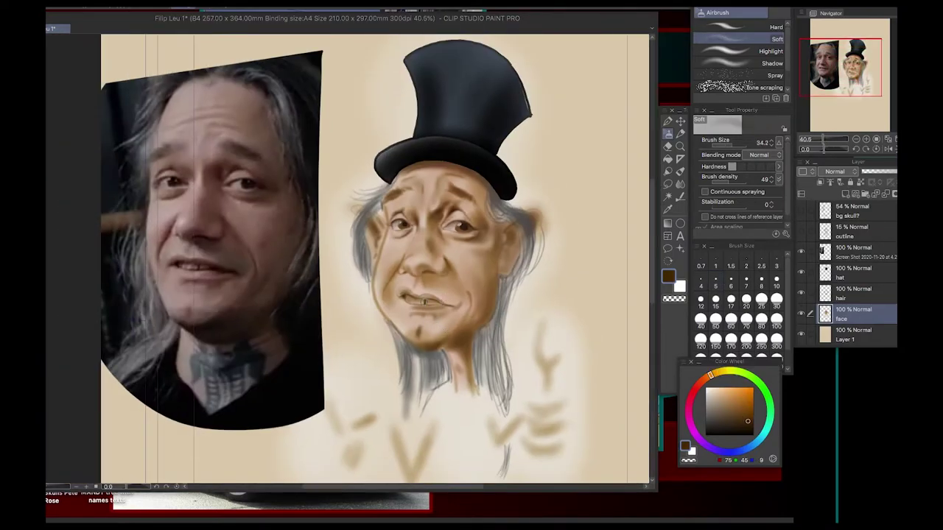
Airbrush dark brown (75, 45, 9) shadows under the nose, above the upper lip and around the mouth
scroll(471, 295, up, 2)
key(bracketright)
key(bracketright)
key(bracketright)
key(bracketright)
mouse_move(472, 294)
mouse_down()
mouse_move(413, 288)
mouse_move(451, 292)
mouse_move(452, 266)
mouse_move(461, 283)
mouse_move(436, 271)
mouse_move(474, 260)
mouse_move(371, 293)
mouse_up()
key(bracketleft)
key(bracketleft)
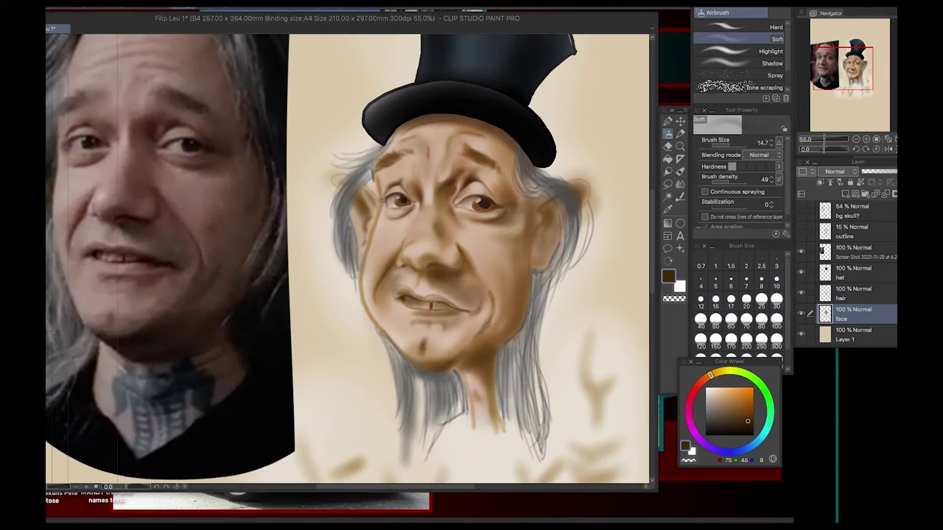
Deepen the dark brown shading on the right-hand jaw, ear, forehead and cheek
mouse_move(494, 324)
mouse_down()
mouse_move(549, 243)
mouse_move(538, 214)
mouse_up()
key(bracketright)
key(bracketright)
key(bracketright)
mouse_move(441, 132)
mouse_down()
mouse_move(520, 199)
mouse_move(513, 318)
mouse_up()
key(bracketleft)
Refine the skin with a sampled brown (162, 130, 91), tint the lips mauve and darken the mouth corners
alt+click(477, 288)
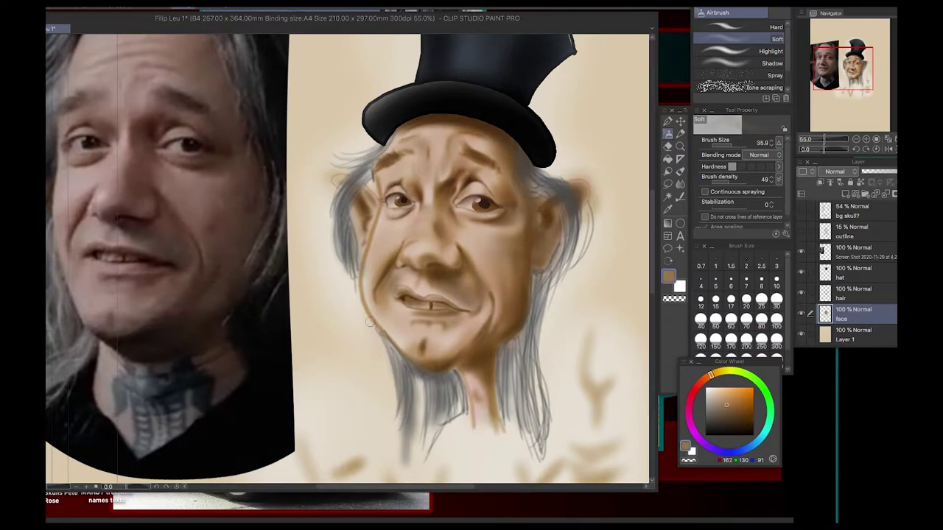
scroll(483, 358, up, 3)
drag(475, 264, 485, 269)
scroll(526, 344, down, 4)
scroll(525, 345, up, 2)
scroll(514, 339, up, 2)
scroll(514, 339, down, 2)
scroll(513, 340, down, 1)
drag(461, 369, 523, 344)
scroll(523, 345, up, 2)
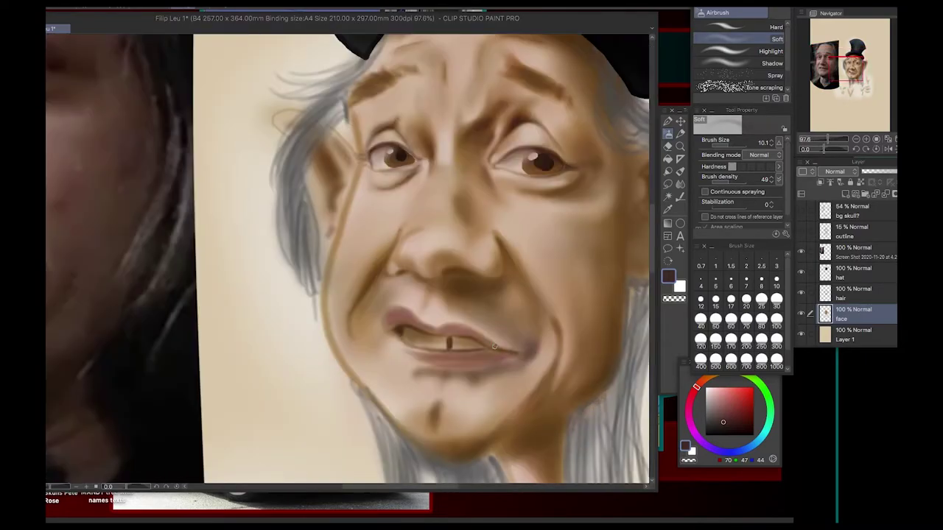
Define the nostrils and lower edge of the nose in dark brown (70, 47, 44) with the airbrush at size 4
scroll(515, 346, up, 1)
key(bracketleft)
scroll(488, 292, up, 3)
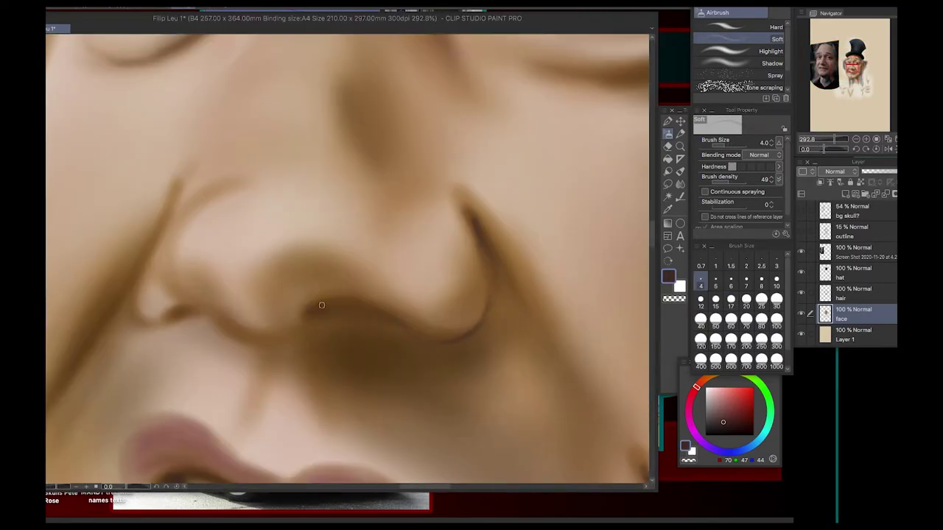
scroll(451, 330, down, 9)
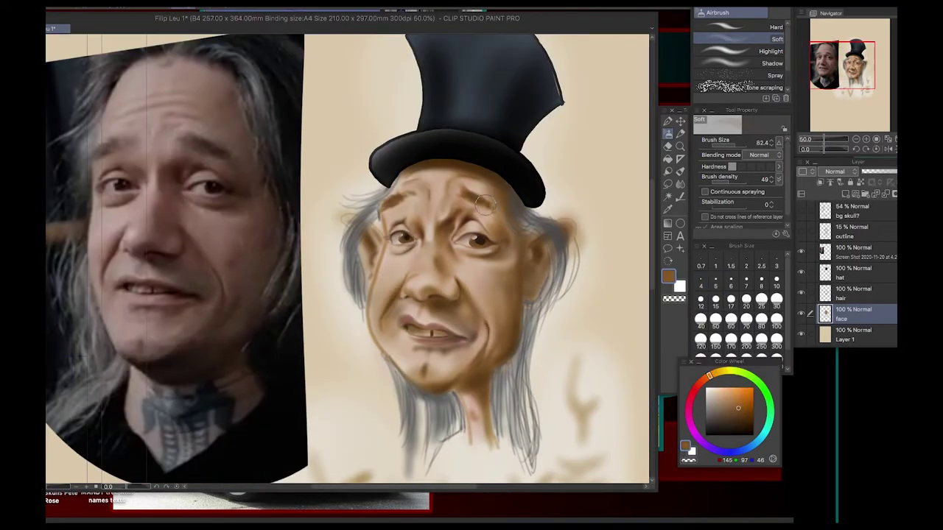
Warm the right-hand cheek with airbrushed orange (214, 109, 45) and shade the nose bridge in brown (115, 73, 34)
drag(518, 274, 508, 310)
alt+click(507, 335)
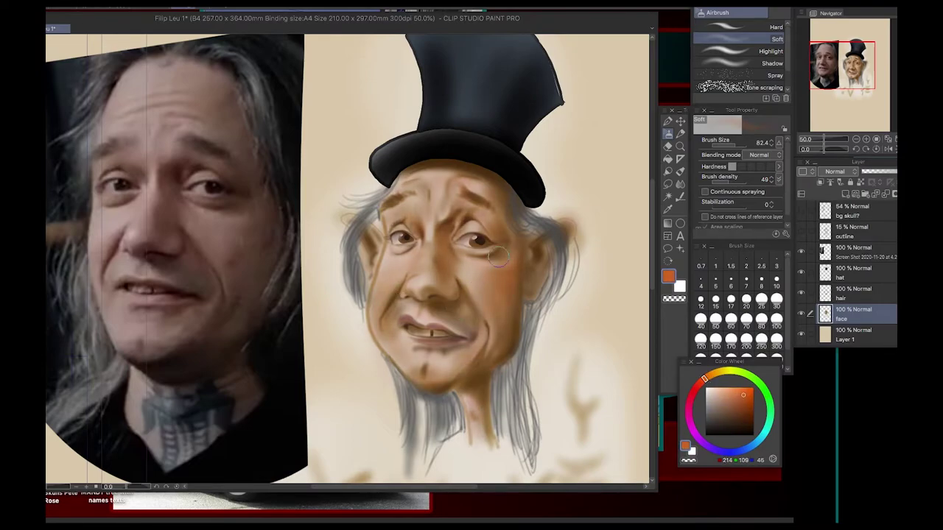
alt+click(589, 319)
scroll(589, 320, up, 1)
alt+click(579, 230)
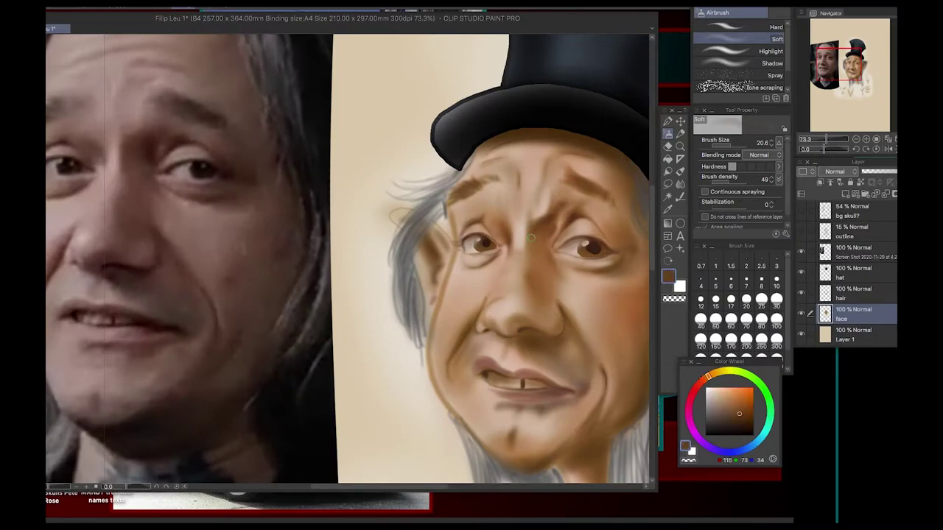
Raise the airbrush density to 77 and paint pale pink (217, 196, 184) highlights on the forehead, upper eyelids and under the right-hand eye
drag(746, 180, 754, 180)
mouse_move(508, 192)
mouse_down()
mouse_move(582, 168)
mouse_move(515, 144)
mouse_move(575, 151)
mouse_up()
scroll(562, 381, down, 1)
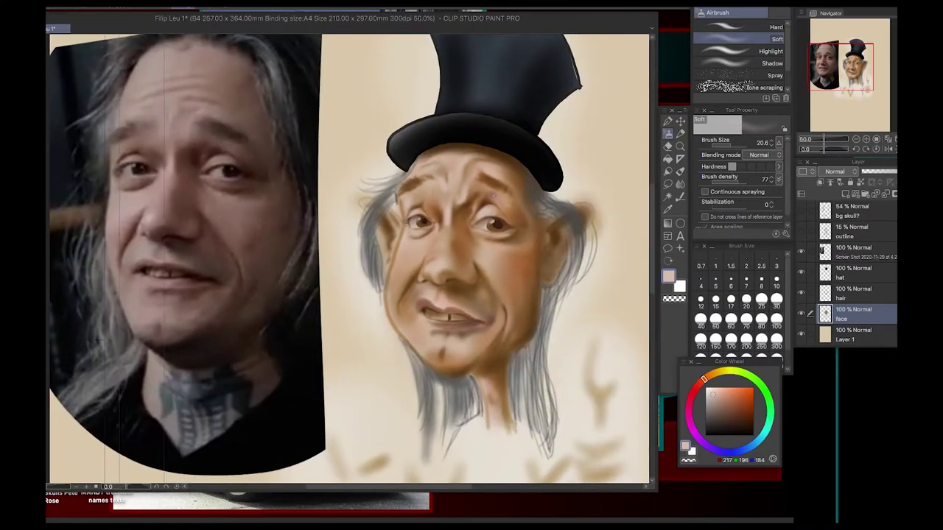
scroll(528, 234, up, 1)
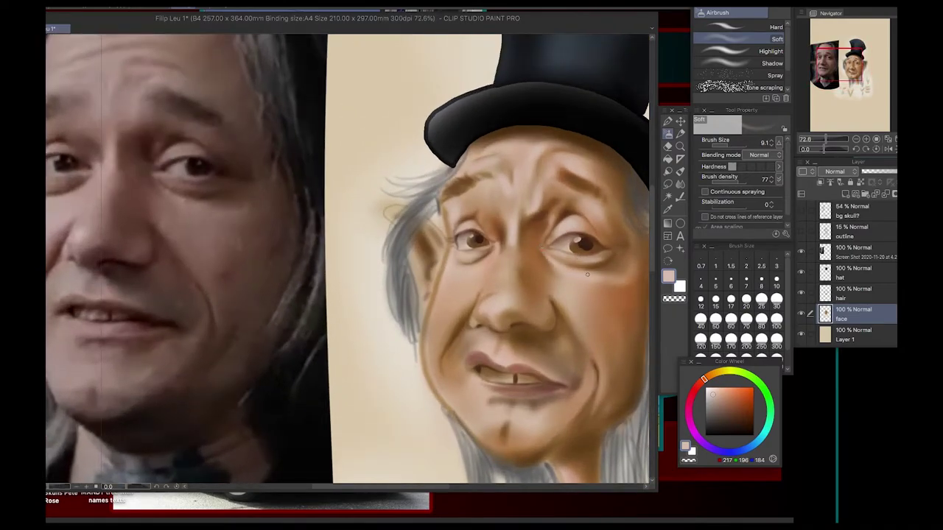
scroll(477, 274, down, 1)
Highlight the nose, upper lip and right-hand cheek in pale pink (217, 196, 184) with a larger airbrush, starting at size 22.8
ctrl+alt+drag(456, 254, 477, 273)
ctrl+alt+drag(455, 233, 508, 259)
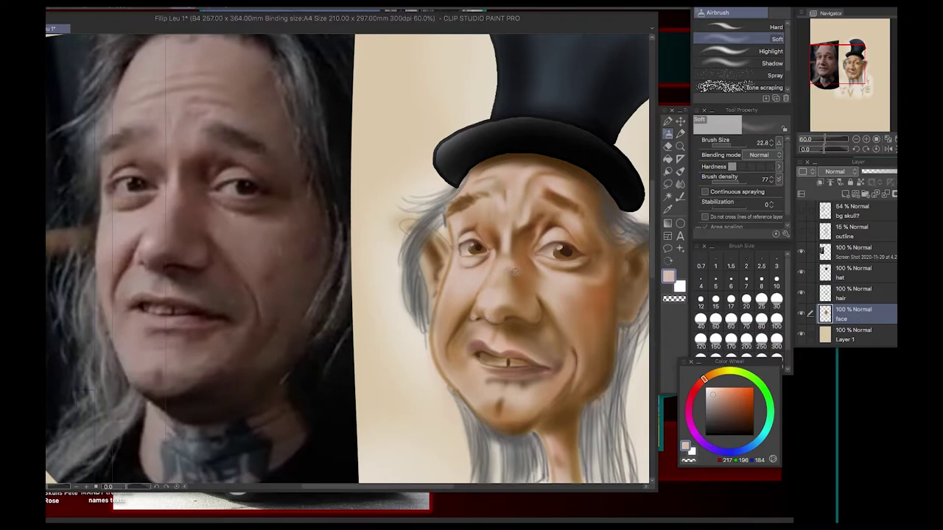
drag(483, 321, 515, 335)
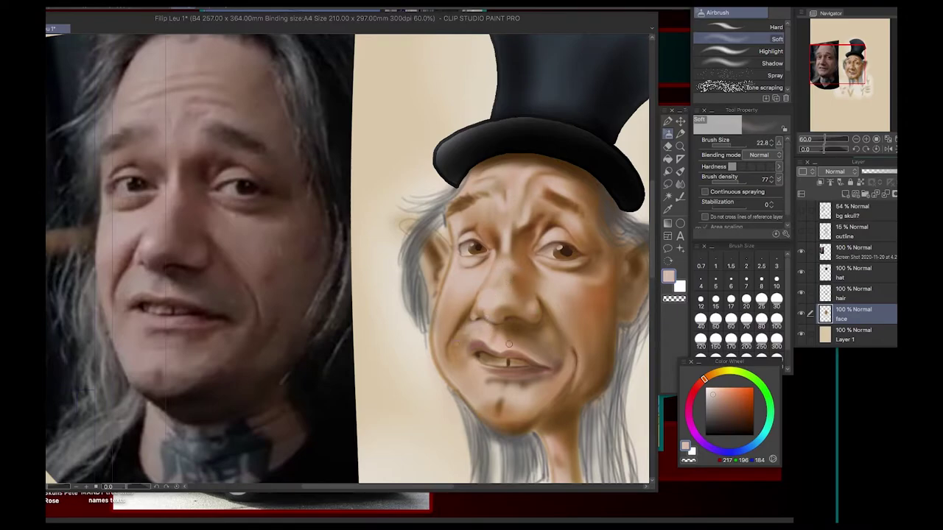
scroll(501, 342, up, 3)
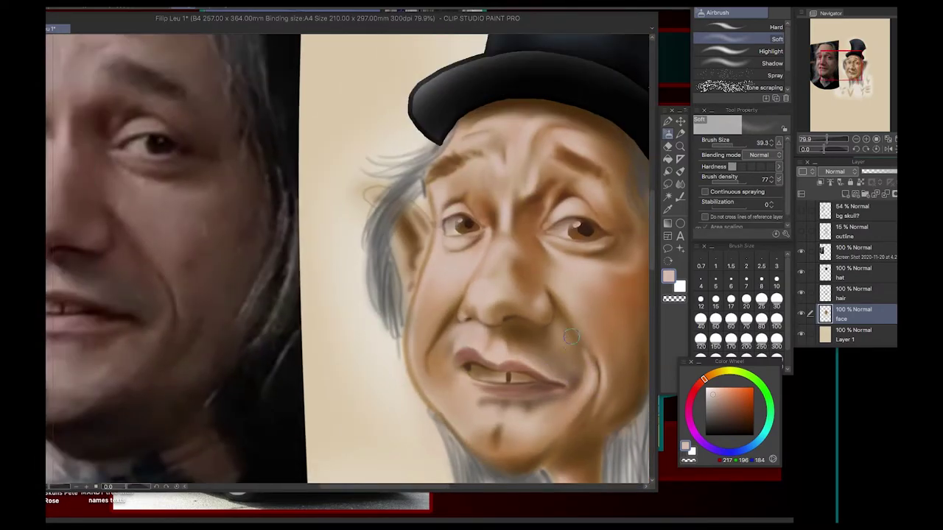
scroll(604, 363, down, 2)
mouse_move(600, 416)
mouse_down()
mouse_move(625, 411)
mouse_move(533, 343)
mouse_move(475, 374)
mouse_move(444, 251)
mouse_up()
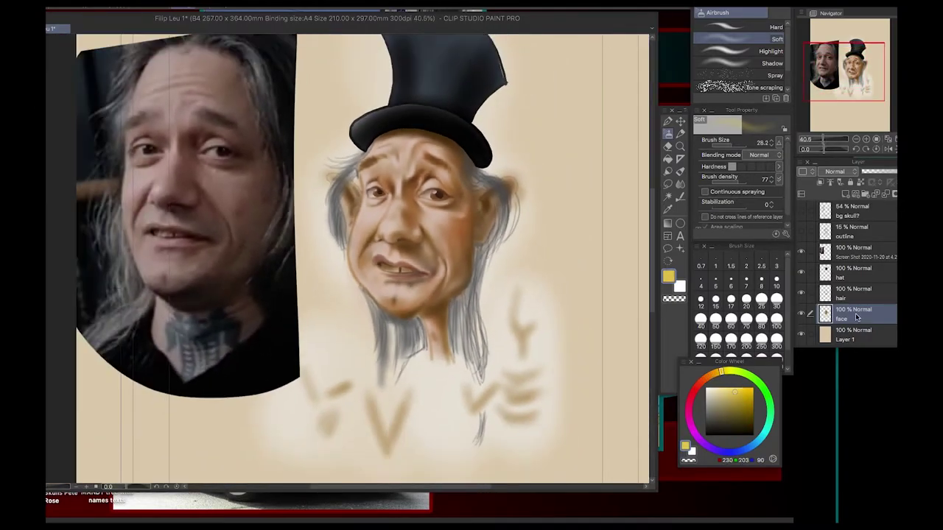
Try broad dark brown (73, 57, 25) airbrush strokes beside the right-hand jaw on the face layer at size 150
click(715, 347)
drag(893, 171, 866, 171)
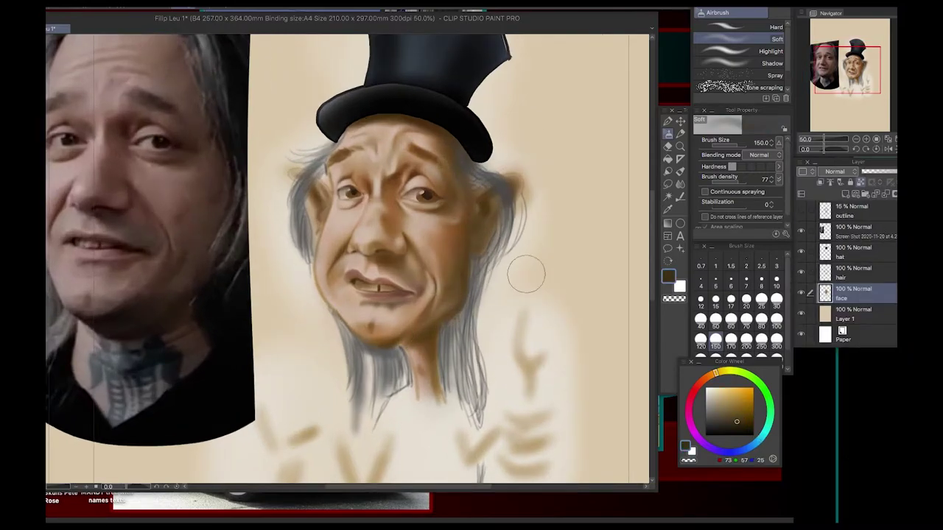
drag(526, 313, 551, 353)
key(ctrl+z)
key(ctrl+z)
key(ctrl+z)
key(ctrl+z)
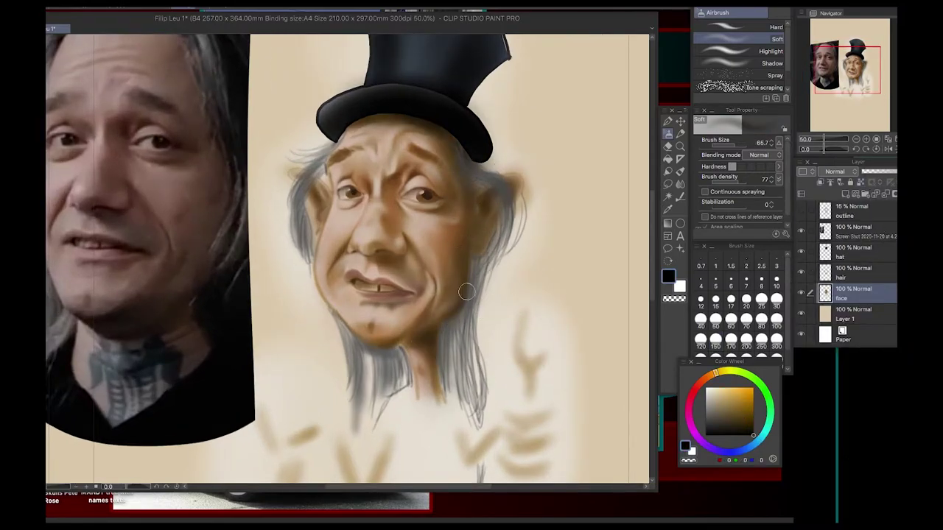
Sample a dark brown (80, 53, 34) and refine the shadows around the mouth and jaw with the airbrush at size 9.4
key(j)
key(b)
alt+click(494, 284)
scroll(494, 283, up, 1)
drag(494, 284, 418, 231)
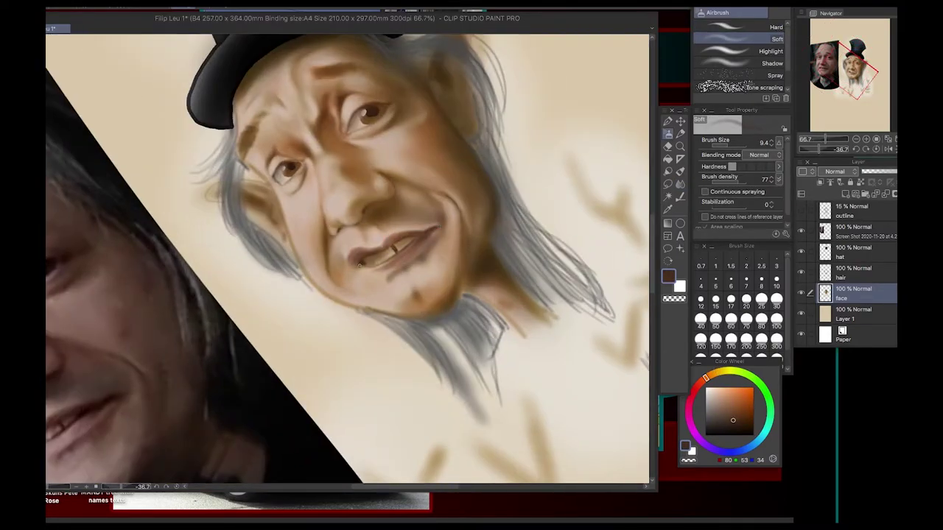
Sample a light skin tone (214, 165, 128) and brighten the skin around the lower lip and chin with a small airbrush
scroll(453, 296, down, 1)
alt+click(453, 297)
scroll(437, 270, up, 2)
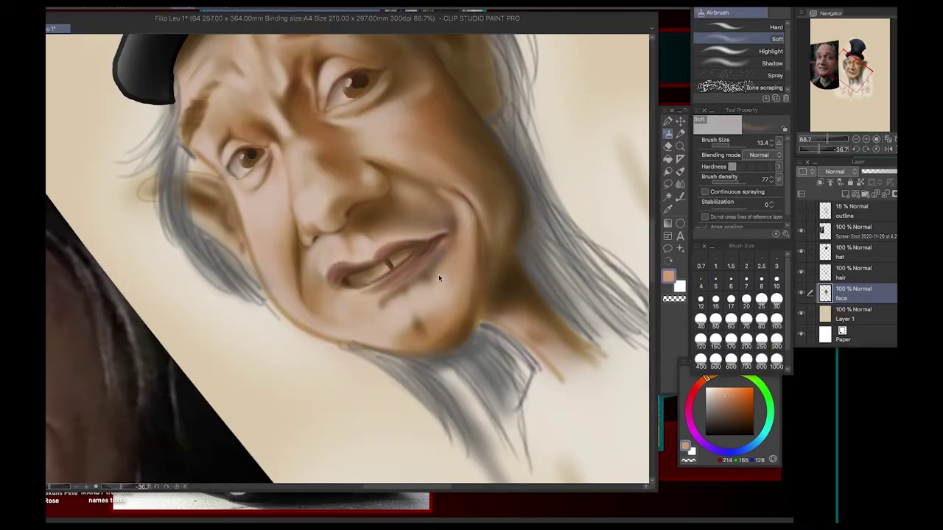
scroll(422, 327, down, 3)
scroll(405, 221, up, 4)
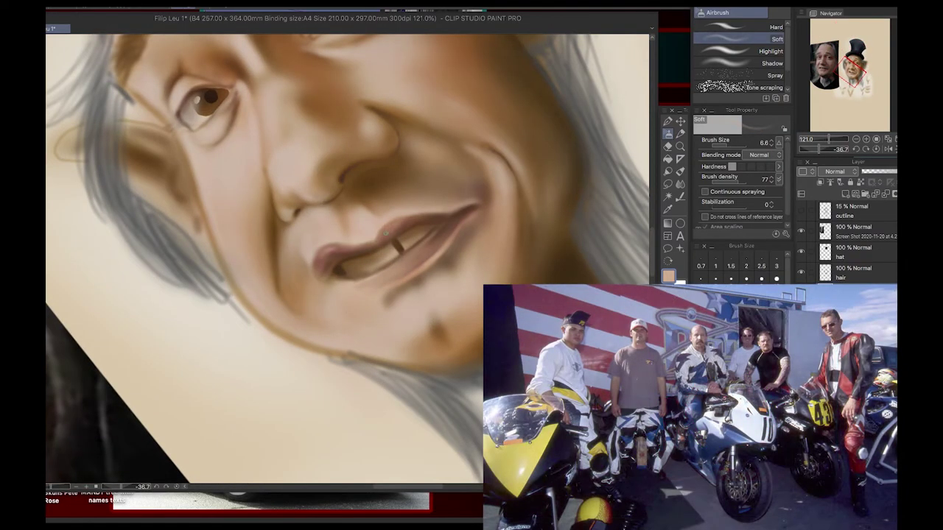
Draw the eyelashes and upper lid lines of both eyes in near-black brown (38, 12, 4) with the airbrush at size 3
key(ctrl+0)
scroll(274, 229, up, 3)
click(775, 265)
alt+click(273, 229)
mouse_move(206, 220)
mouse_down()
mouse_move(244, 213)
mouse_move(280, 229)
mouse_up()
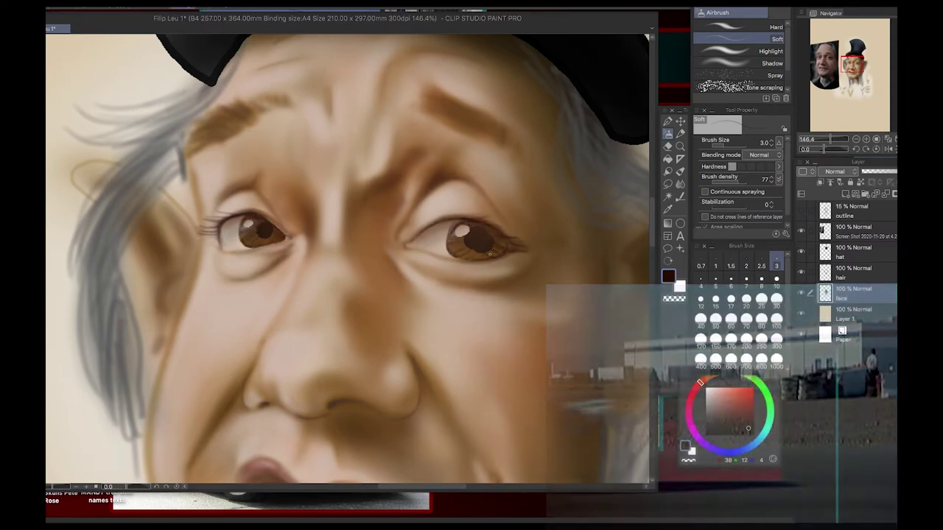
Darken the irises and lid edges of both eyes in near-black brown (38, 12, 4) with the airbrush enlarged to 12.8
key(bracketright)
key(bracketright)
key(bracketright)
key(bracketright)
key(bracketright)
drag(223, 222, 279, 243)
drag(416, 247, 471, 242)
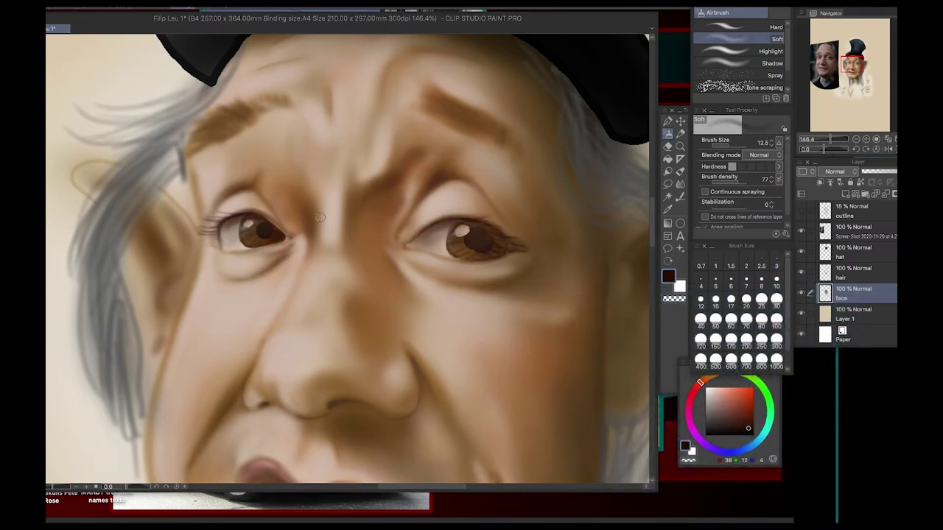
Deepen the eyebrows and outer eye corners in near-black brown (38, 12, 4) with the airbrush enlarged to 21.8
drag(205, 202, 220, 224)
drag(438, 95, 497, 136)
scroll(537, 255, down, 3)
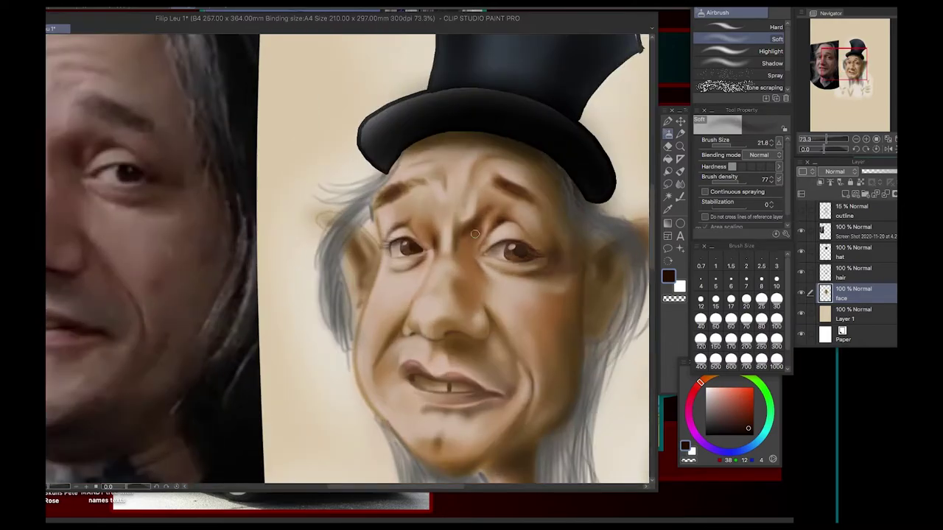
drag(543, 285, 538, 188)
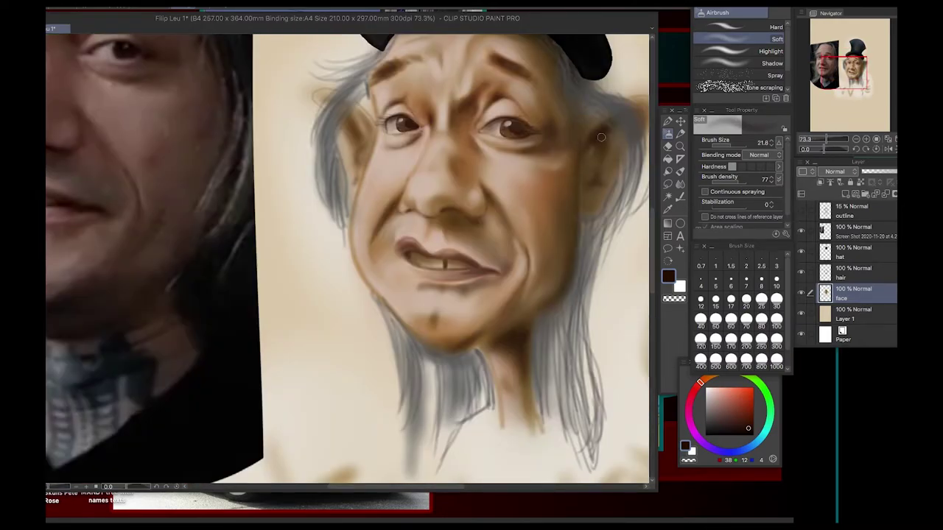
Draw the tattoo machine in the left-hand hand on the machine layer, with dark outlines, a grey body and red coils
scroll(516, 294, down, 3)
alt+click(372, 193)
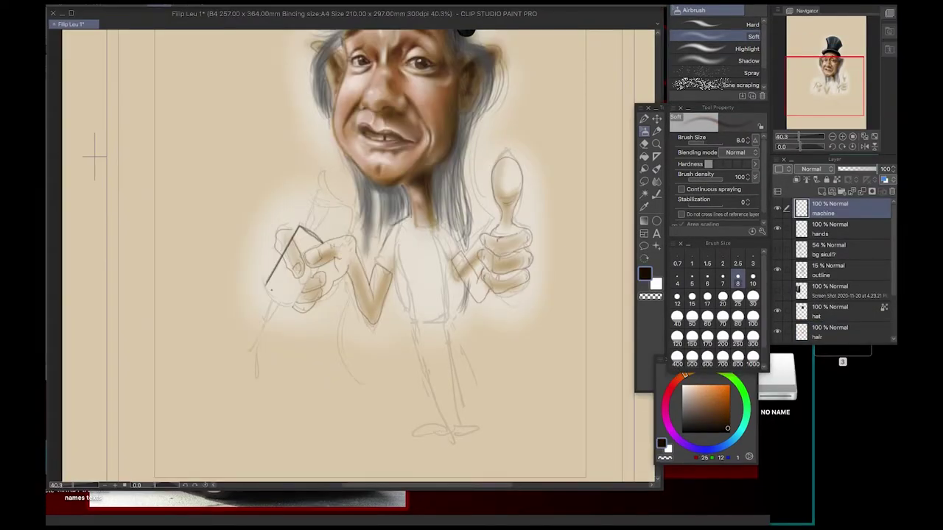
drag(324, 246, 294, 306)
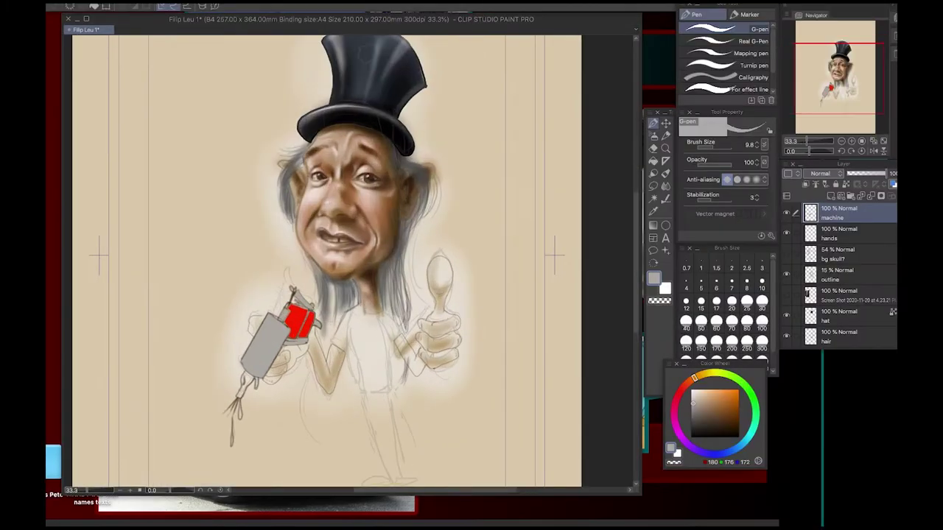
Add a tshirt layer, outline a short-sleeved T-shirt in brown (94, 61, 29) with the G-pen at size 9.8 and fill it brown
key(ctrl+shift+n)
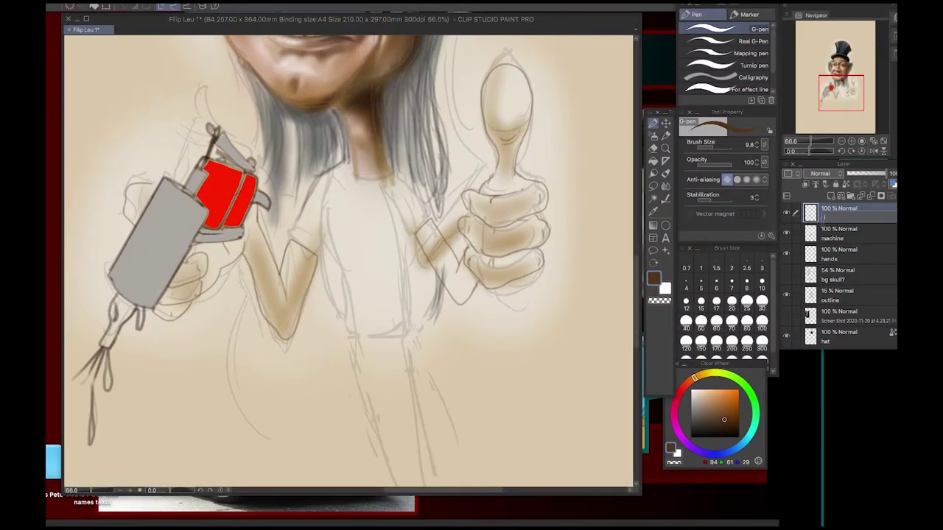
mouse_move(352, 176)
mouse_down()
mouse_move(283, 234)
mouse_move(421, 341)
mouse_move(414, 235)
mouse_move(391, 168)
mouse_up()
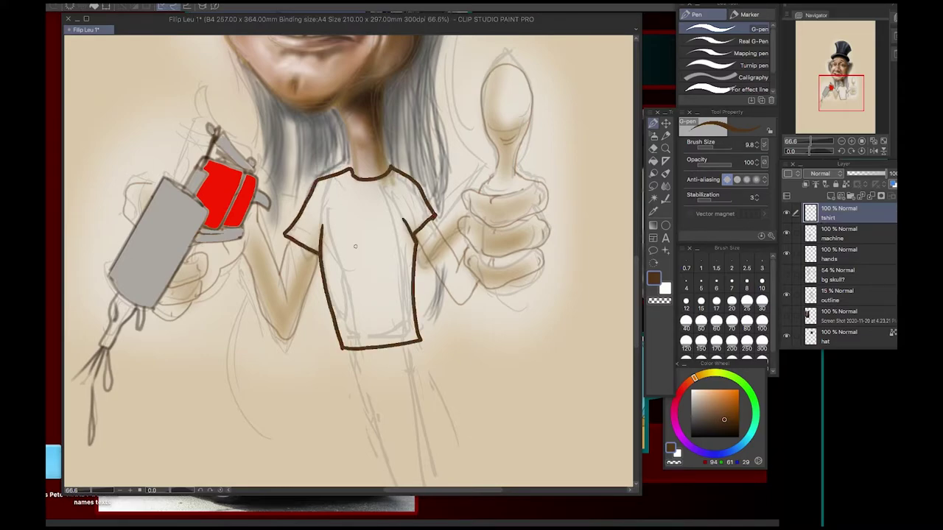
key(g)
click(368, 280)
Add a pants layer above the machine layer and draw the trouser legs and pointed shoes in black with the G-pen
key(p)
scroll(444, 219, down, 3)
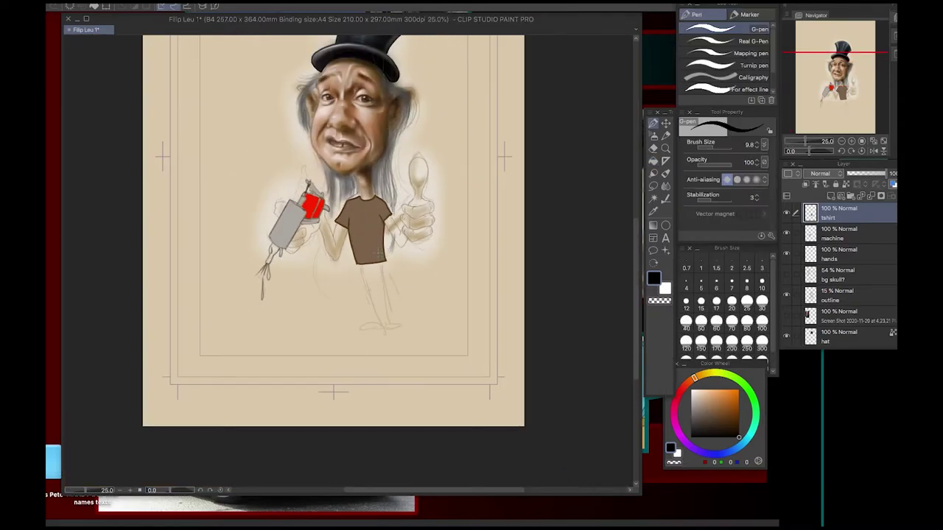
click(814, 241)
key(ctrl+shift+n)
scroll(372, 259, up, 2)
drag(339, 269, 358, 324)
drag(388, 263, 398, 381)
mouse_move(366, 289)
mouse_down()
mouse_move(373, 381)
mouse_move(386, 383)
mouse_up()
mouse_move(386, 383)
mouse_down()
mouse_move(319, 401)
mouse_move(412, 403)
mouse_up()
Fill the trouser legs with slate grey-blue
key(g)
click(738, 437)
click(362, 324)
Shade the trousers' waist, sides and inner leg line in black with the Soft airbrush at sizes 67.3 and 24
scroll(354, 295, up, 2)
key(b)
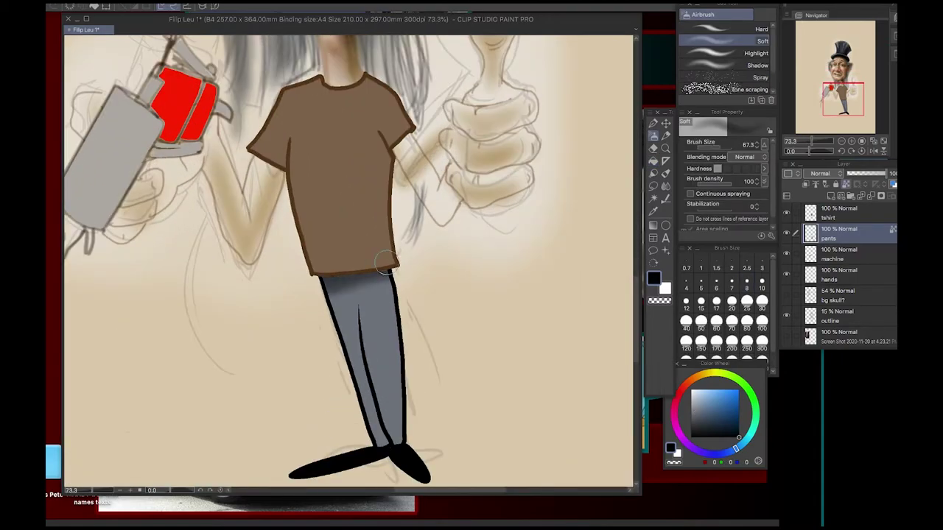
drag(327, 283, 383, 441)
drag(389, 272, 402, 434)
mouse_move(357, 316)
mouse_down()
mouse_move(375, 453)
mouse_move(393, 432)
mouse_up()
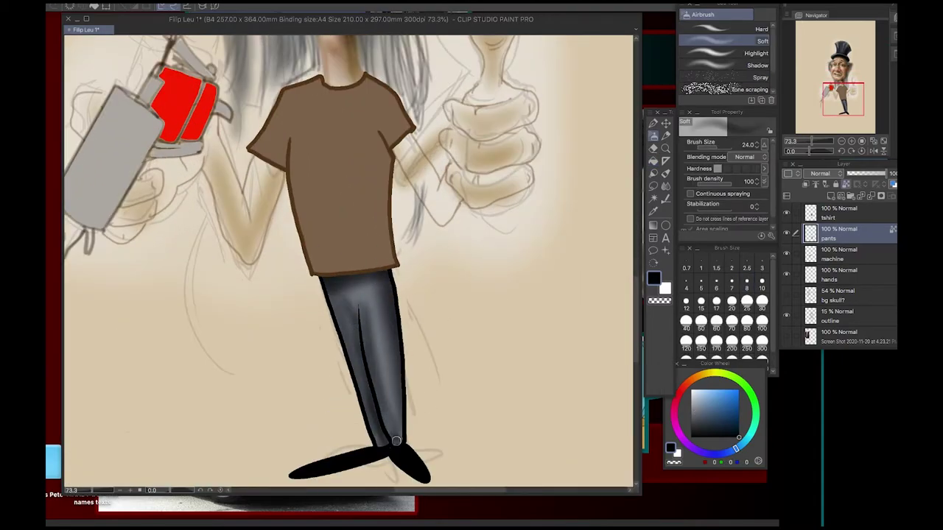
Recolour the T-shirt with a slate blue-grey fill and a dark grey (42, 45, 49) outline on the tshirt layer
scroll(393, 432, down, 2)
click(838, 213)
key(g)
click(347, 221)
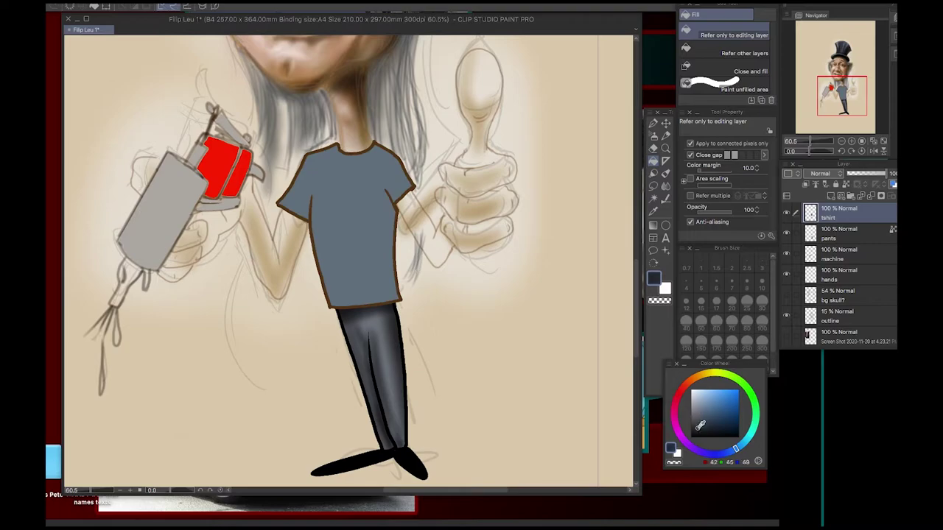
Draw two large cartoon eyes with black pupils and flared brows on the T-shirt's chest with the black G-pen at size 4
click(690, 438)
key(p)
scroll(346, 221, up, 4)
mouse_move(331, 212)
mouse_down()
mouse_move(311, 181)
mouse_move(330, 254)
mouse_move(329, 186)
mouse_up()
mouse_move(346, 202)
mouse_down()
mouse_move(337, 215)
mouse_move(345, 228)
mouse_up()
click(679, 393)
drag(323, 200, 323, 224)
drag(337, 193, 340, 170)
drag(332, 177, 284, 187)
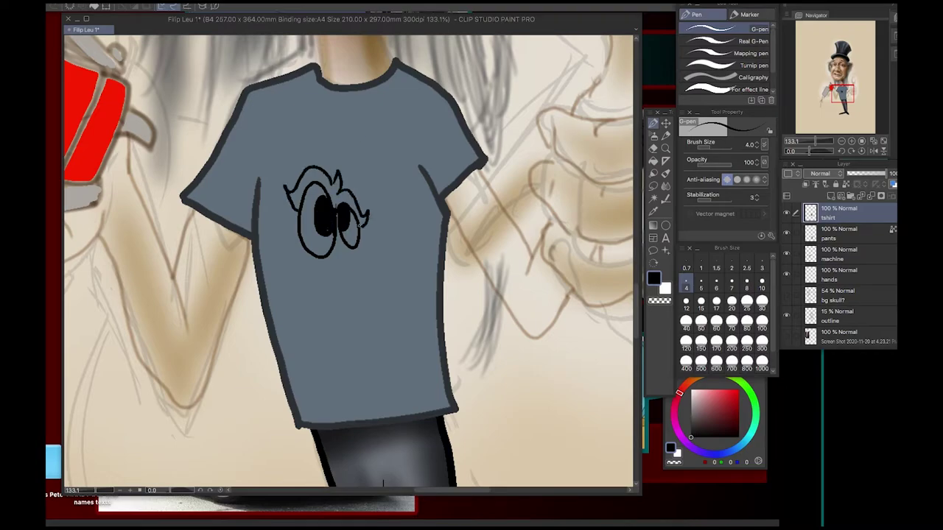
Complete the skull around the eyes with a cranium, nose hole and toothy jaw in black, and whiten the eyeballs
mouse_move(295, 228)
mouse_down()
mouse_move(354, 294)
mouse_move(355, 257)
mouse_move(333, 316)
mouse_move(338, 127)
mouse_move(368, 197)
mouse_up()
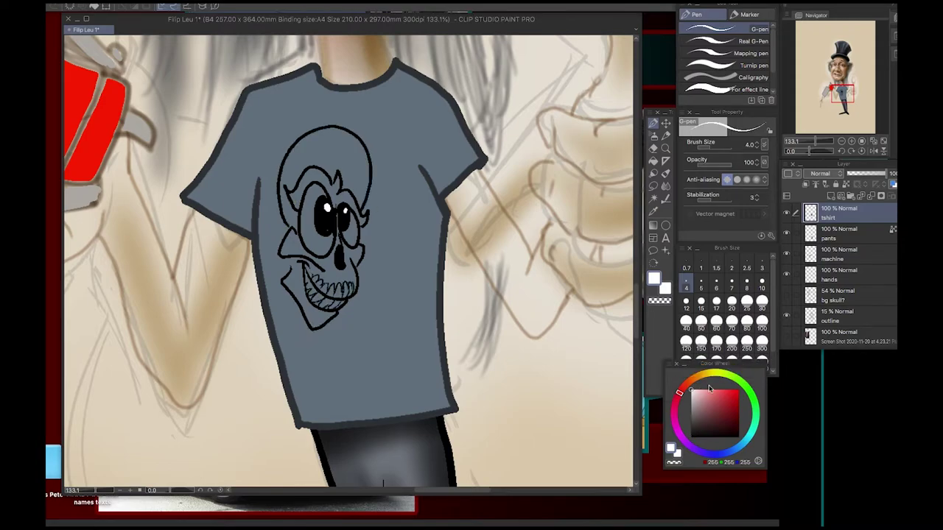
key(g)
click(322, 260)
key(p)
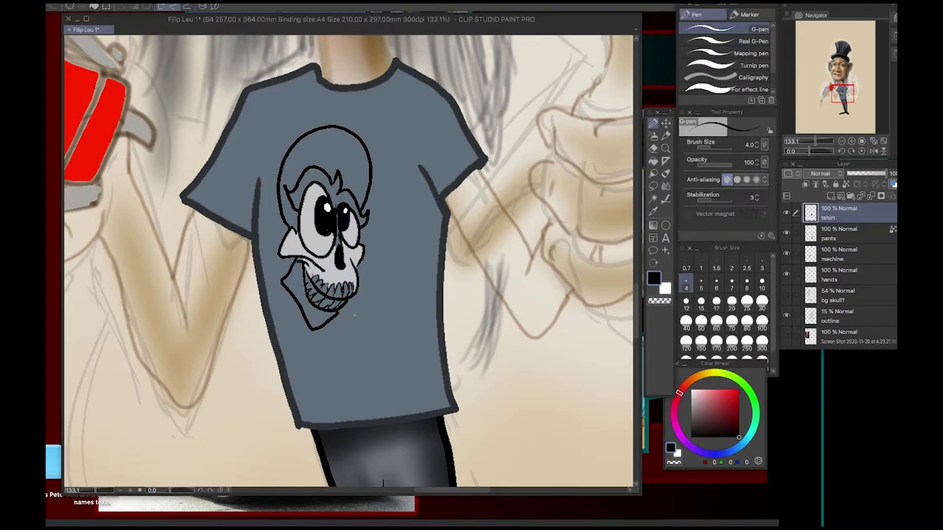
Fill the skull's cranium, jaw and teeth with light grey (172, 171, 171)
key(g)
click(324, 309)
click(343, 291)
click(327, 287)
click(315, 285)
click(330, 304)
click(324, 147)
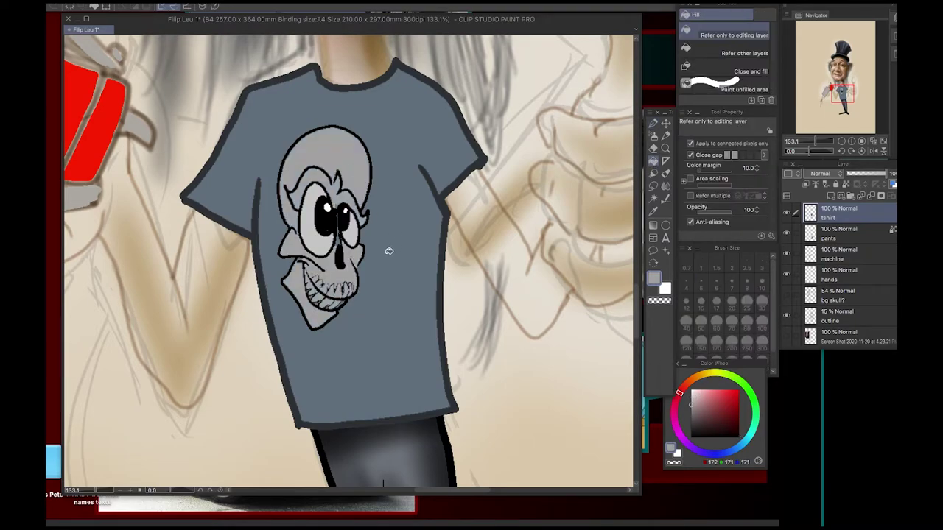
Letter "FAMli" in black beside the skull's jaw with the G-pen at size 4
key(p)
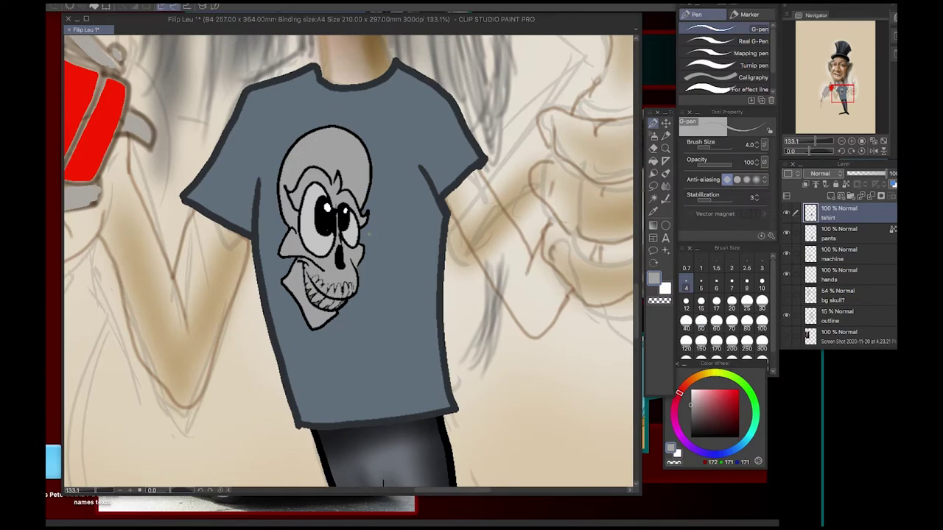
alt+click(366, 239)
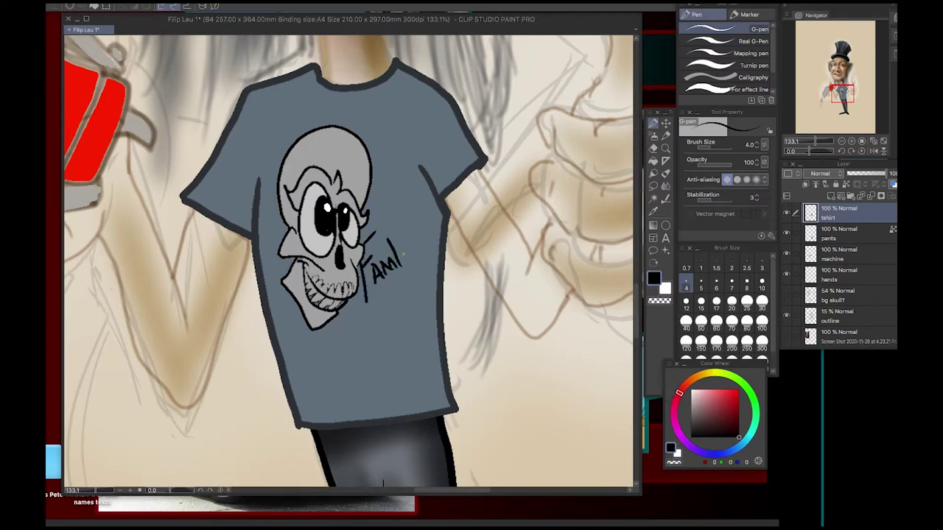
Add a new layer and draw a clothes iron with a handle in black below the lettering on the T-shirt
key(ctrl+shift+n)
mouse_move(354, 340)
mouse_down()
mouse_move(414, 309)
mouse_move(432, 337)
mouse_up()
drag(431, 339, 346, 369)
drag(360, 315, 417, 303)
key(g)
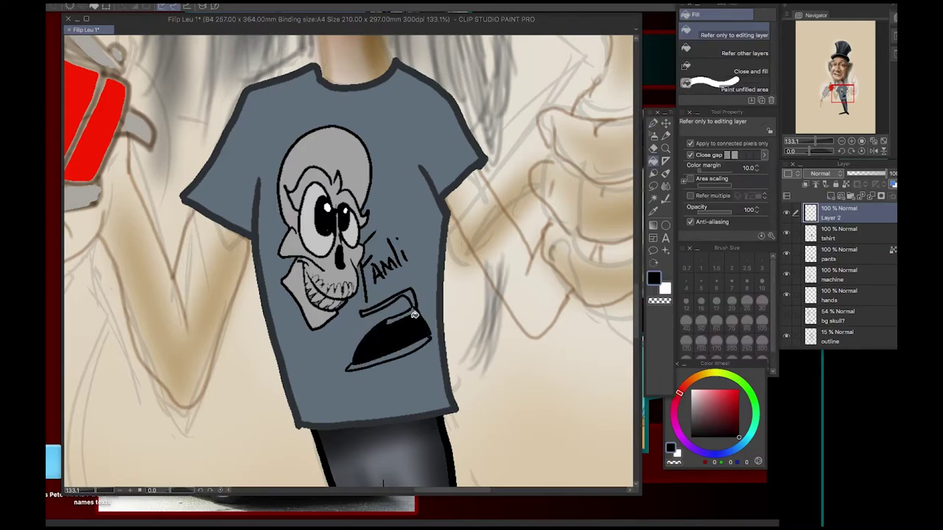
Fill the iron's body and handle with dark grey
click(690, 422)
click(391, 340)
click(398, 297)
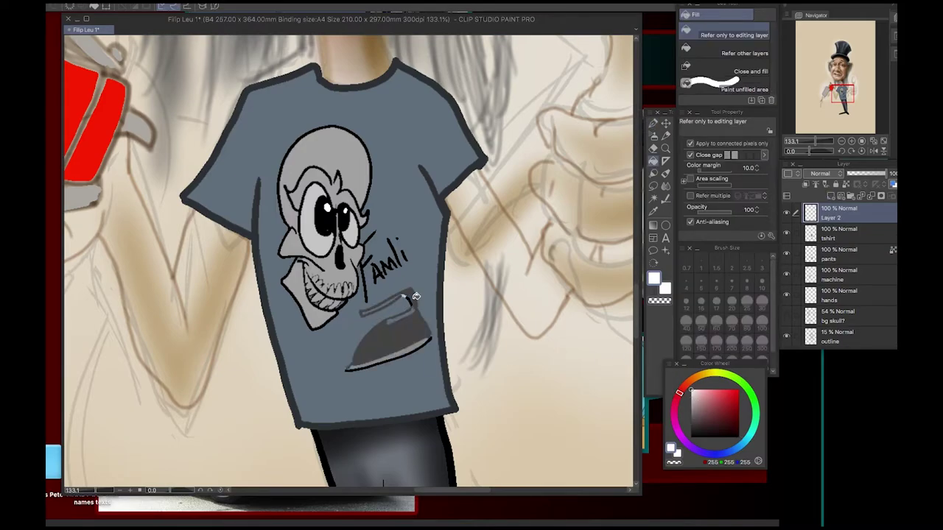
Recolour the iron with a white body, black outline and black handle
key(p)
mouse_move(359, 360)
mouse_down()
mouse_move(397, 352)
mouse_move(426, 333)
mouse_up()
key(g)
key(p)
alt+click(403, 294)
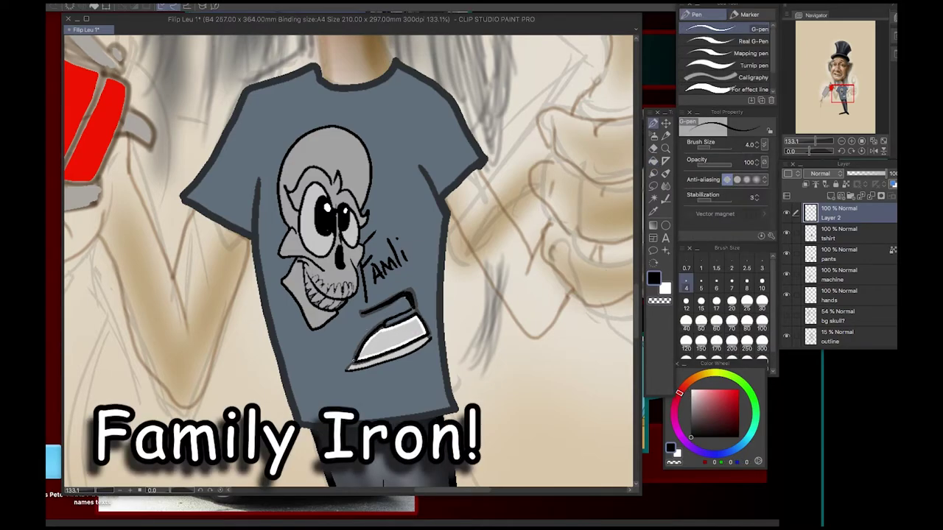
Flip and rotate the iron below the lettering so its tip sits near the skull's jaw, and merge it into the tshirt layer
ctrl+shift+click(404, 234)
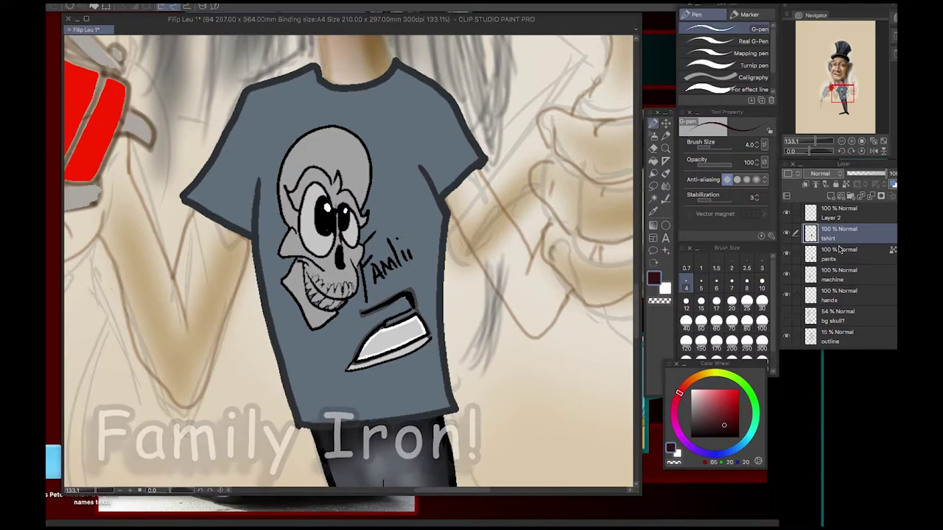
ctrl+shift+click(405, 236)
alt+click(404, 236)
key(ctrl+t)
drag(412, 368, 458, 363)
key(Return)
key(k)
right_click(853, 237)
click(830, 387)
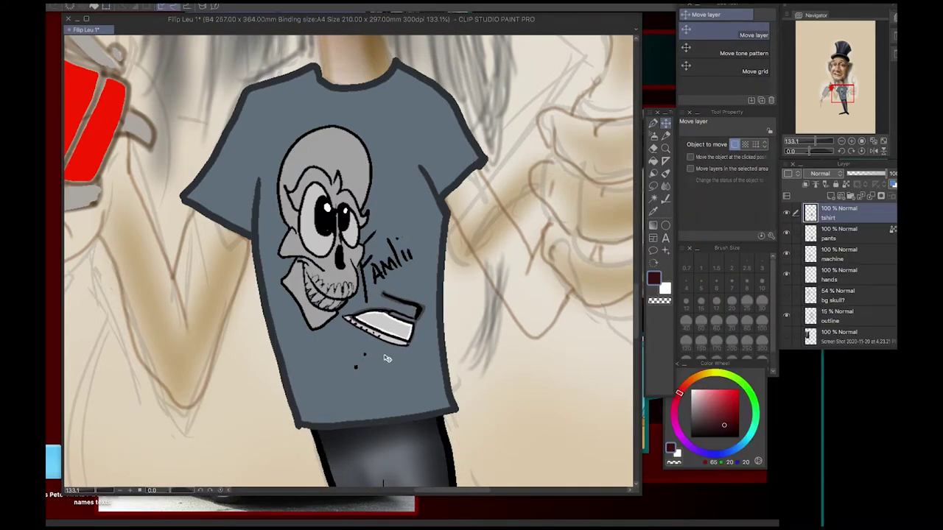
Cover the stray black dots with the shirt's blue and airbrush a soft black shadow behind the lettering and iron
key(p)
alt+click(361, 359)
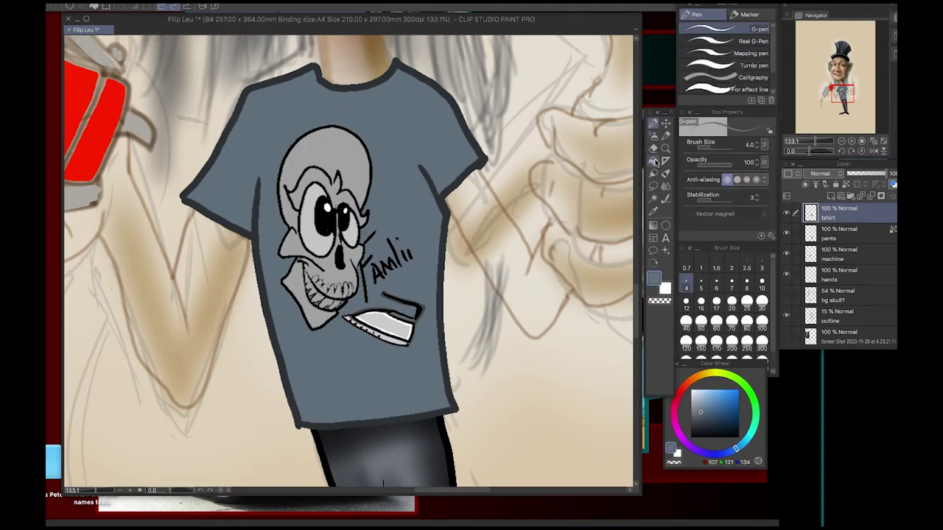
key(m)
mouse_move(357, 290)
mouse_down()
mouse_move(390, 122)
mouse_move(366, 221)
mouse_up()
key(b)
mouse_move(372, 180)
mouse_down()
mouse_move(340, 339)
mouse_move(388, 191)
mouse_move(360, 353)
mouse_up()
key(ctrl+d)
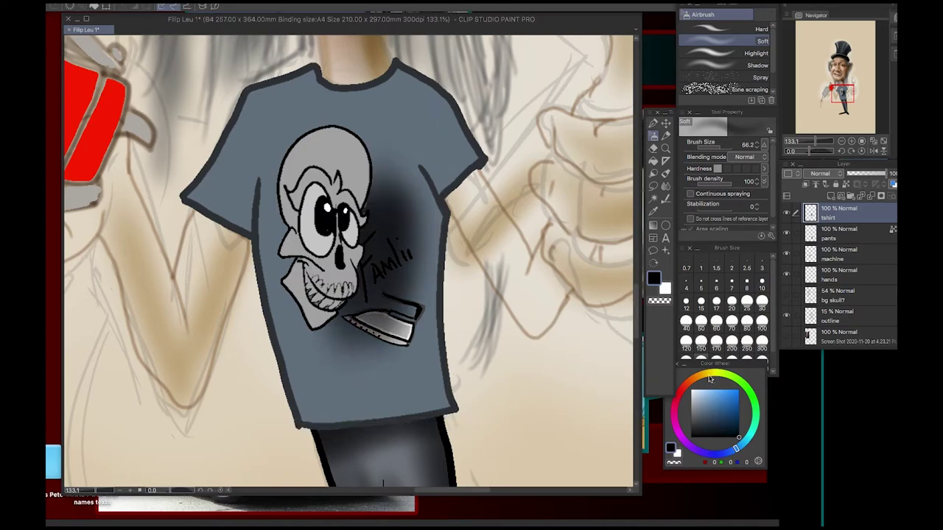
Reletter "FAMlii" and highlight the iron in white, and draw light grey steam curls below it with the G-pen at size 4
key(x)
key(p)
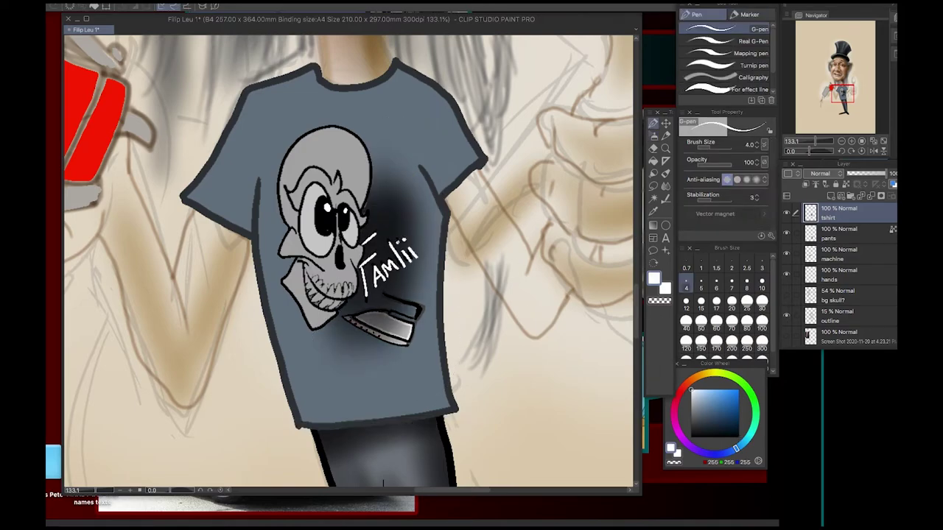
drag(471, 147, 390, 214)
key(ctrl+shift+0)
alt+click(336, 344)
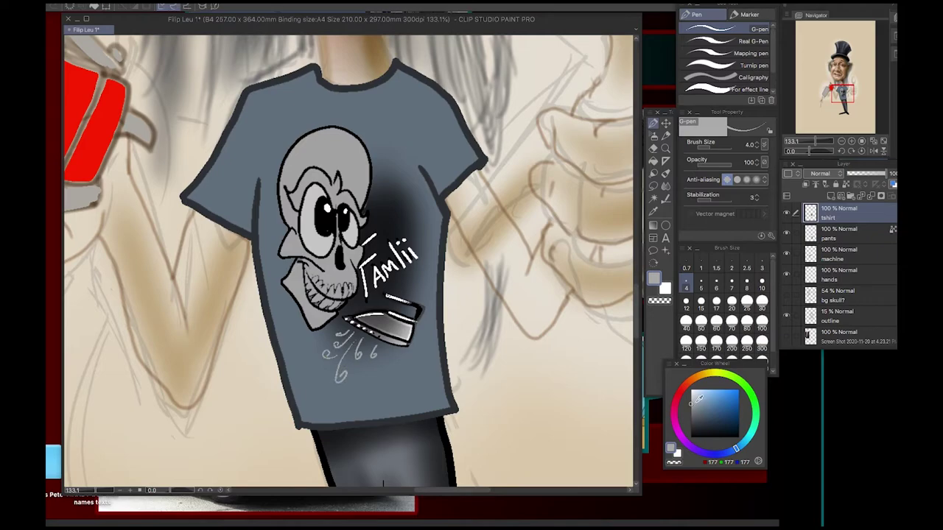
Add black drop-shadow strokes along the white "FAMlii" lettering with the G-pen at size 4
scroll(391, 280, up, 5)
mouse_move(355, 292)
mouse_down()
mouse_move(391, 324)
mouse_move(433, 251)
mouse_up()
drag(426, 284, 463, 262)
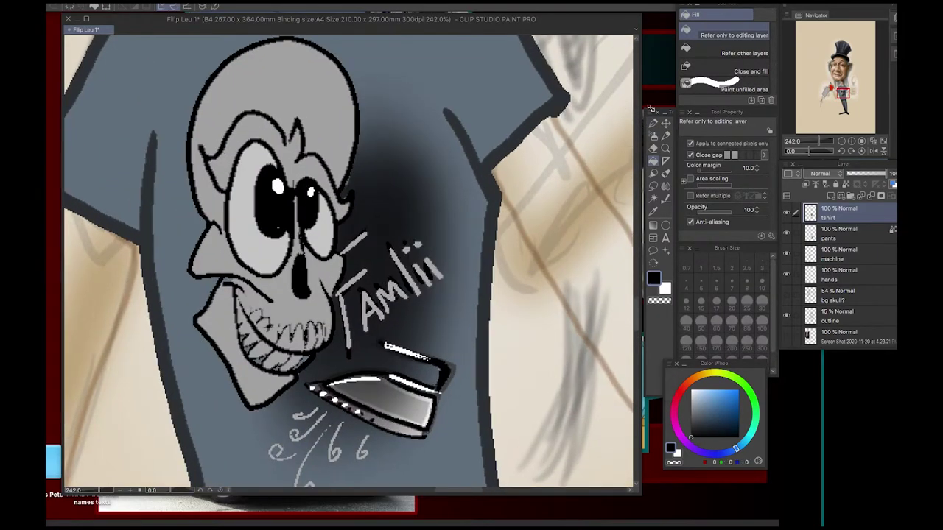
click(652, 123)
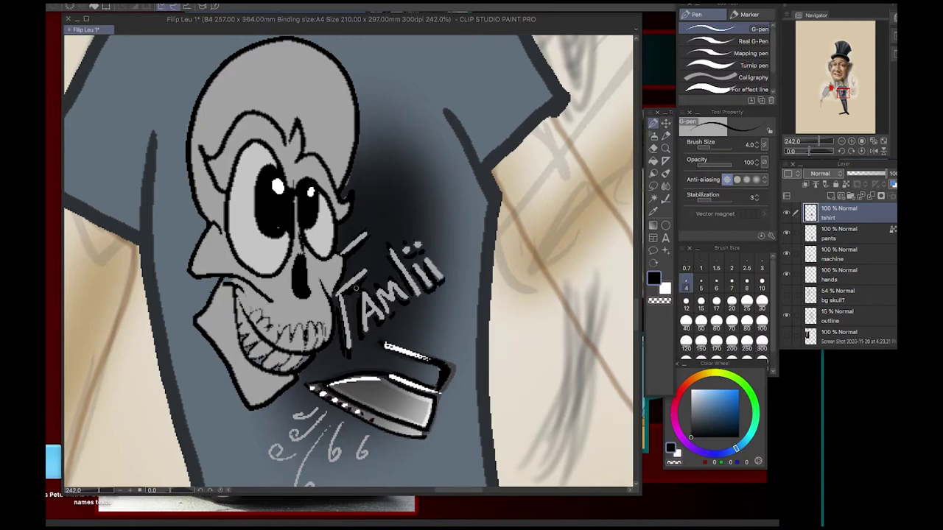
Shade the skull's cranium, face and jaw in black with a soft airbrush at about size 14
key(ctrl+0)
scroll(360, 261, up, 5)
key(b)
key(bracketleft)
key(bracketleft)
key(bracketleft)
key(bracketleft)
mouse_move(324, 254)
mouse_down()
mouse_move(309, 306)
mouse_move(350, 295)
mouse_move(317, 346)
mouse_move(355, 335)
mouse_move(359, 277)
mouse_move(316, 265)
mouse_move(313, 306)
mouse_move(330, 357)
mouse_up()
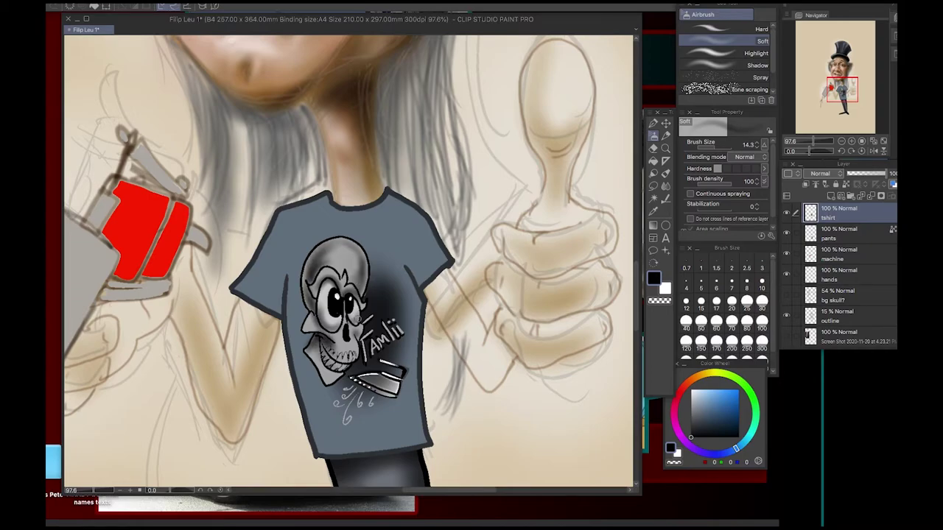
key(x)
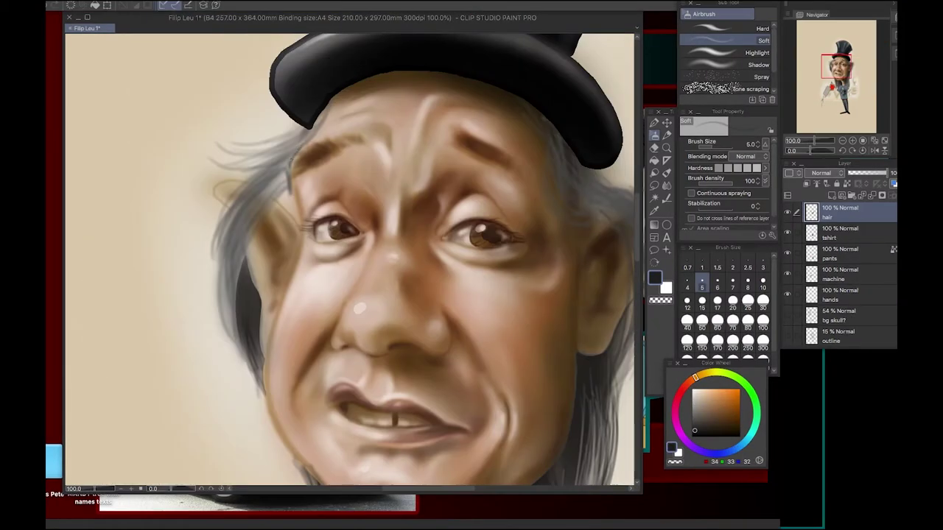
Paint dark strands into the hair under the hat brim, around the ears and along the neck on the hair layer
drag(324, 110, 246, 168)
drag(298, 158, 232, 302)
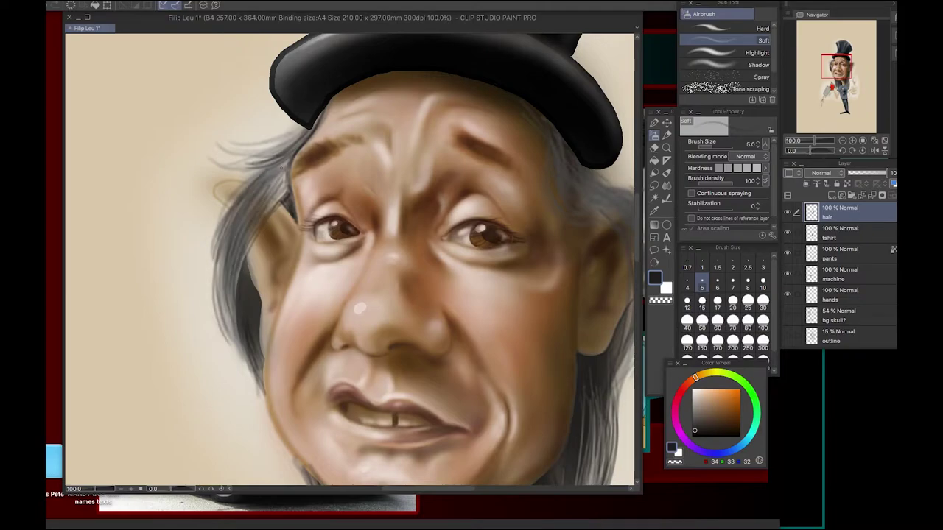
key(ctrl+minus)
drag(474, 210, 474, 251)
mouse_move(475, 310)
mouse_down()
mouse_move(449, 364)
mouse_move(324, 379)
mouse_up()
key(minus)
drag(442, 339, 401, 350)
key(ctrl+at)
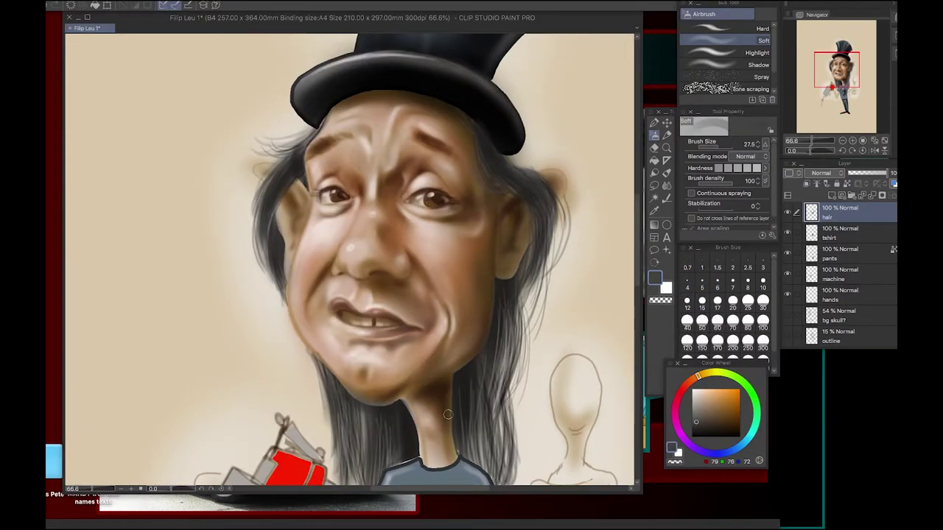
Paint fine light grey strands through the hair with the soft airbrush at size 4
click(687, 283)
drag(535, 249, 288, 316)
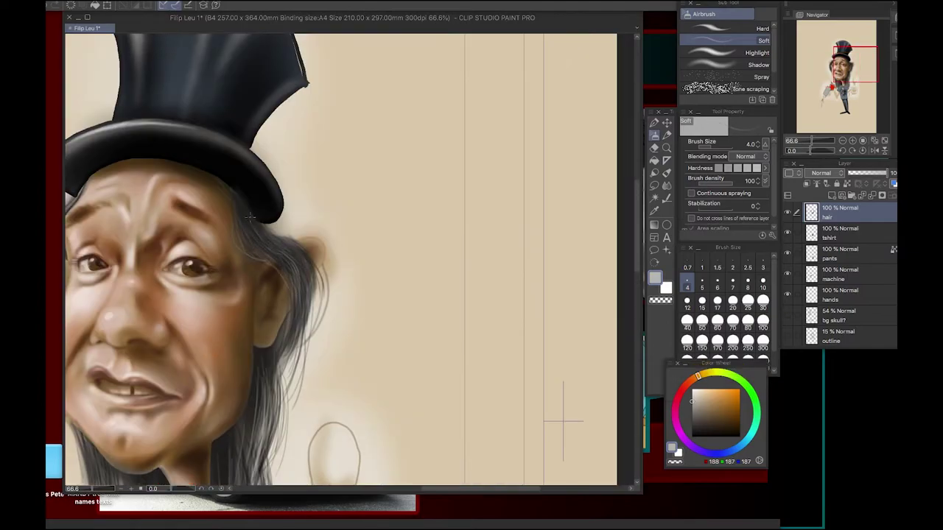
drag(283, 253, 478, 199)
drag(368, 368, 464, 125)
key(ctrl+minus)
key(ctrl+minus)
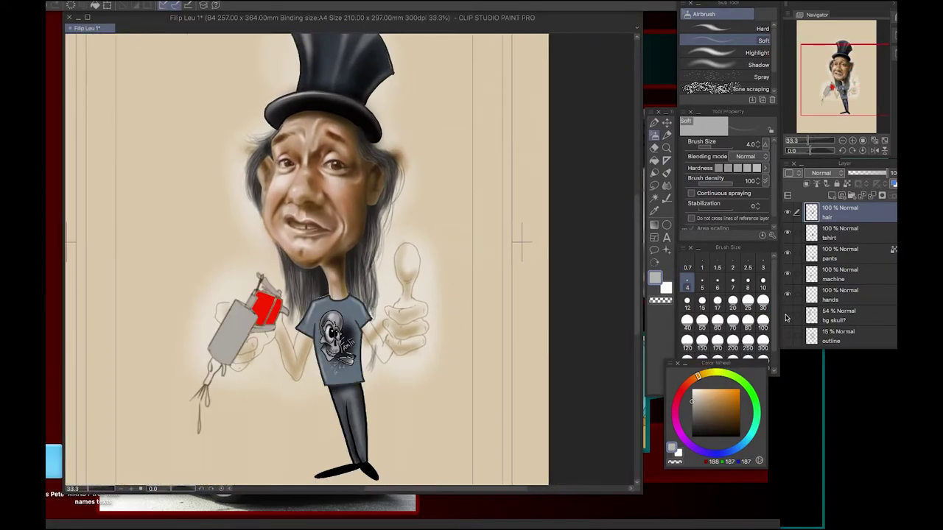
Darken the ears and the face edges beside the hair on the face layer with a large soft near-black airbrush
scroll(810, 302, down, 3)
click(843, 274)
key(e)
scroll(839, 272, down, 3)
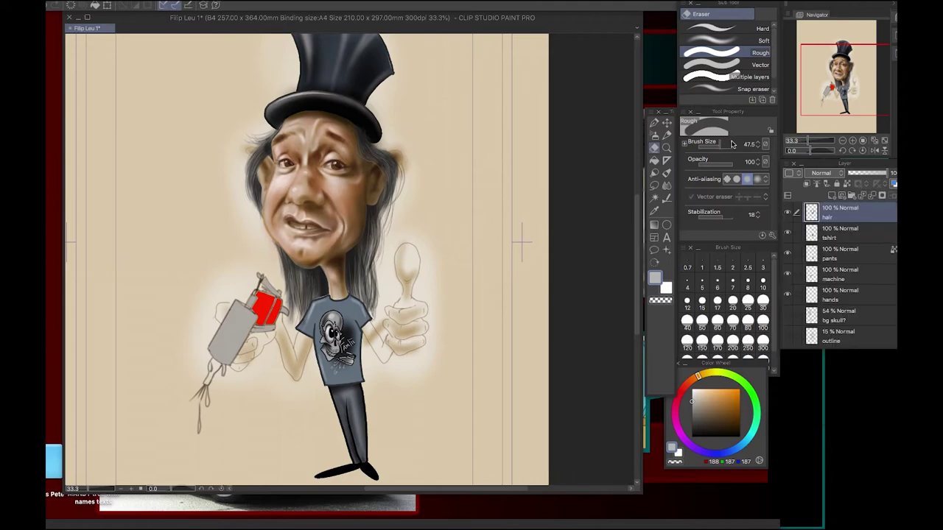
click(839, 298)
key(b)
scroll(353, 221, up, 3)
drag(251, 147, 243, 221)
drag(472, 176, 464, 232)
scroll(431, 142, down, 2)
drag(430, 143, 441, 206)
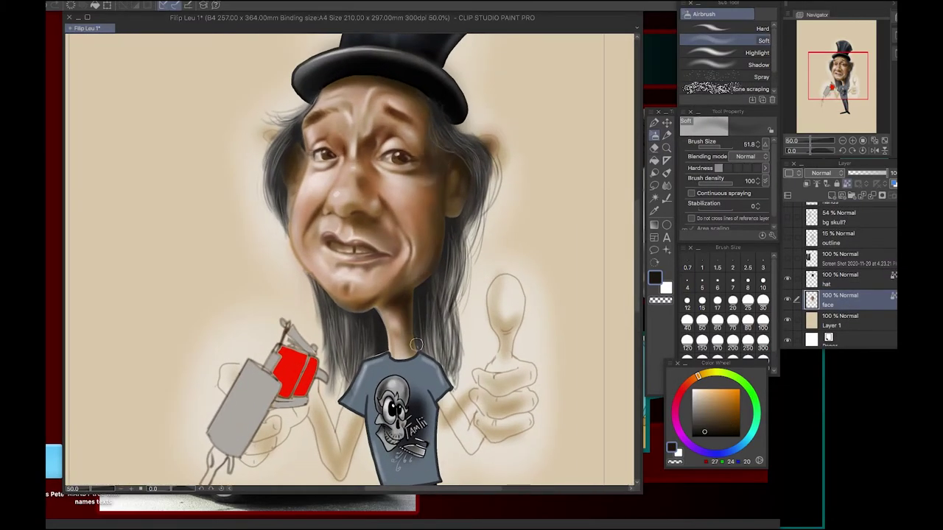
Add fine near-black strands to the hair on the hair layer with the airbrush at size 4
scroll(430, 143, down, 2)
click(840, 212)
click(687, 282)
scroll(265, 135, up, 3)
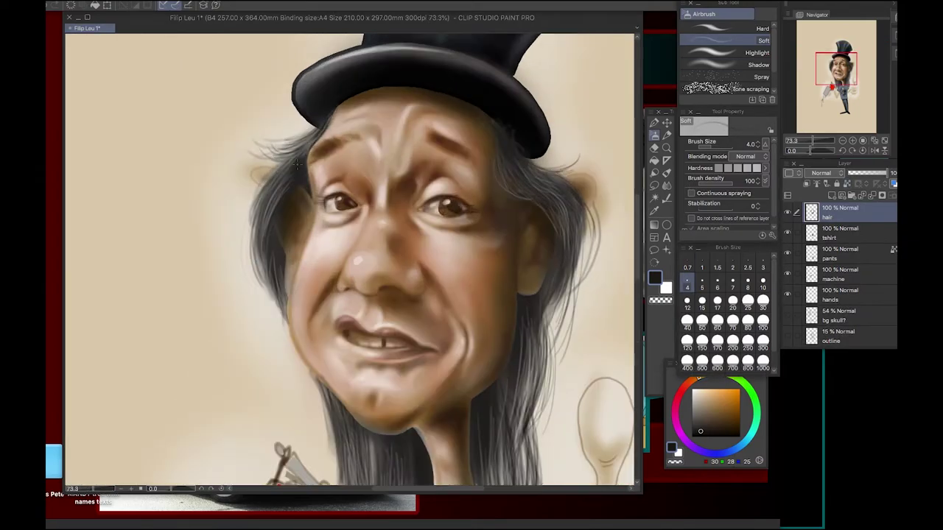
scroll(273, 309, down, 3)
scroll(273, 309, up, 2)
Refine the bent arms on the hands layer in a sampled skin tone with the G-pen and soft airbrush
key(p)
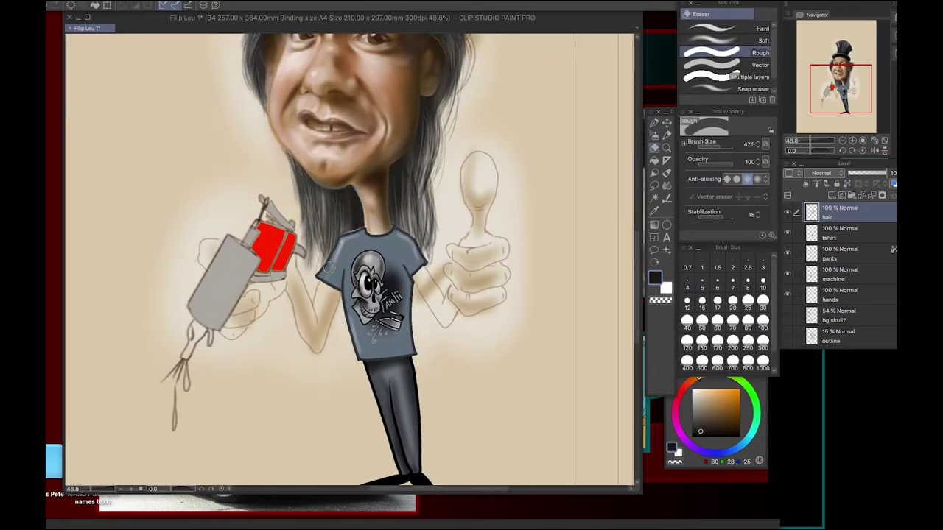
ctrl+shift+click(260, 301)
alt+click(265, 317)
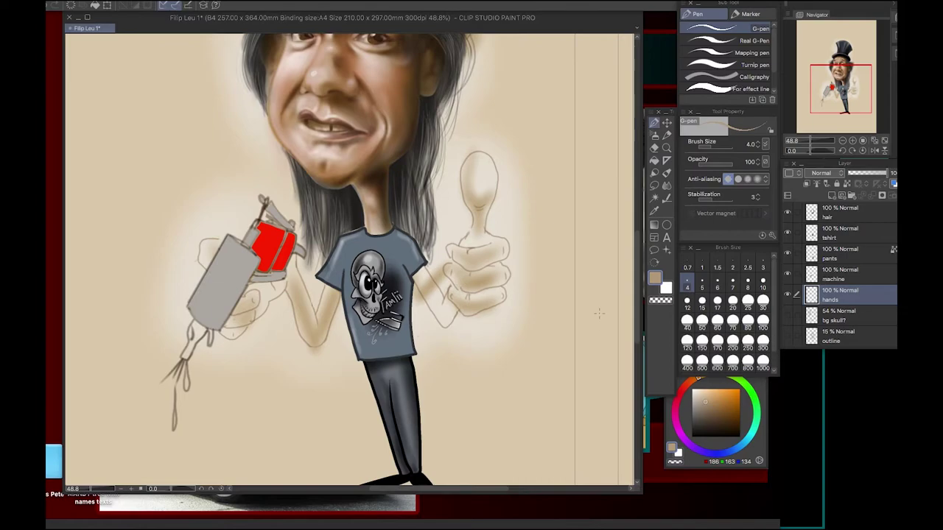
scroll(442, 294, down, 2)
scroll(442, 295, up, 2)
key(b)
mouse_move(464, 310)
mouse_down()
mouse_move(435, 402)
mouse_move(413, 346)
mouse_up()
Erase the parts of the tattoo machine covered by the gripping fingers and thumb on the machine layer
click(839, 274)
key(e)
scroll(331, 221, up, 3)
mouse_move(250, 258)
mouse_down()
mouse_move(391, 193)
mouse_move(324, 243)
mouse_up()
scroll(331, 243, down, 3)
drag(858, 172, 887, 173)
Airbrush reddish-brown skin shading over both arms, the hands and the raised thumb on the hands layer
key(b)
click(840, 294)
mouse_move(213, 243)
mouse_down()
mouse_move(295, 258)
mouse_move(310, 299)
mouse_up()
click(725, 417)
drag(442, 261, 445, 313)
mouse_move(346, 283)
mouse_down()
mouse_move(335, 335)
mouse_move(313, 335)
mouse_up()
mouse_move(442, 317)
mouse_down()
mouse_move(508, 258)
mouse_move(508, 243)
mouse_up()
mouse_move(234, 317)
mouse_down()
mouse_move(269, 274)
mouse_move(235, 294)
mouse_up()
drag(492, 151, 490, 227)
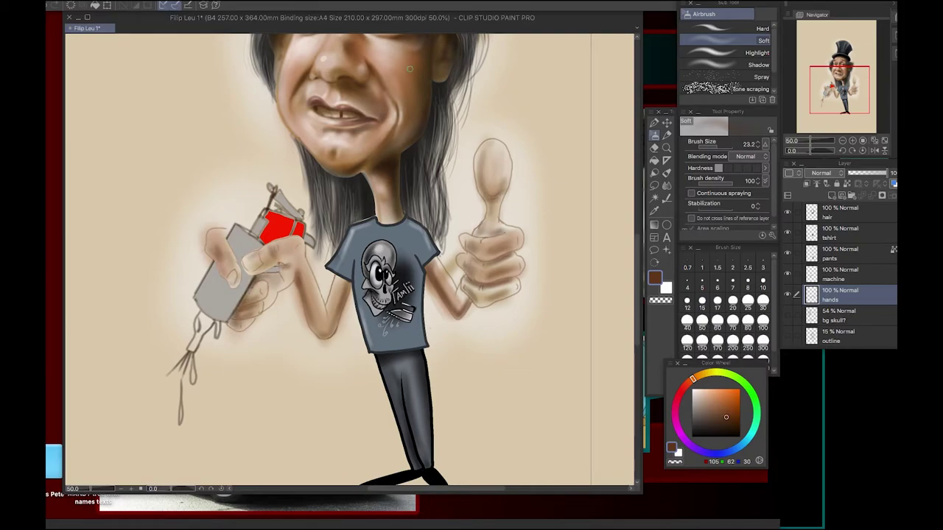
Build up sampled mid-brown skin tones on the thumb, fingers and forearms with the soft airbrush at about size 20
alt+click(488, 166)
drag(490, 148, 494, 221)
drag(508, 265, 456, 302)
drag(338, 246, 251, 321)
drag(221, 236, 272, 324)
drag(331, 280, 313, 335)
drag(449, 258, 442, 291)
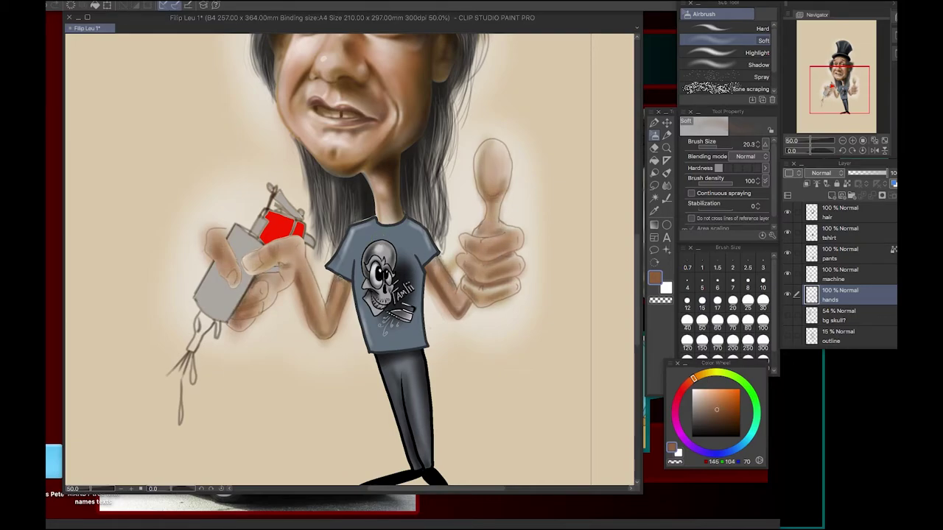
Outline both hands and arms in dark brown with the G-pen at size 4, including knuckle creases and fingernails
key(p)
scroll(501, 168, up, 3)
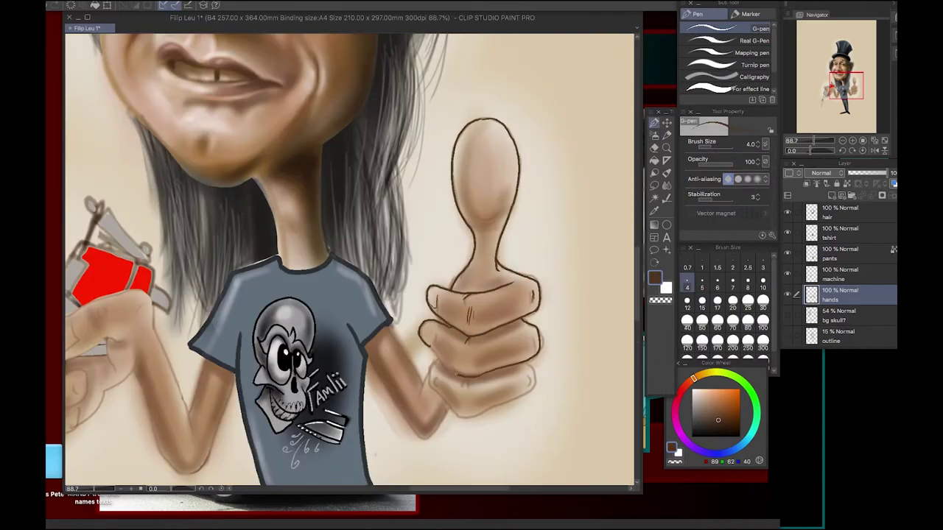
scroll(237, 316, down, 2)
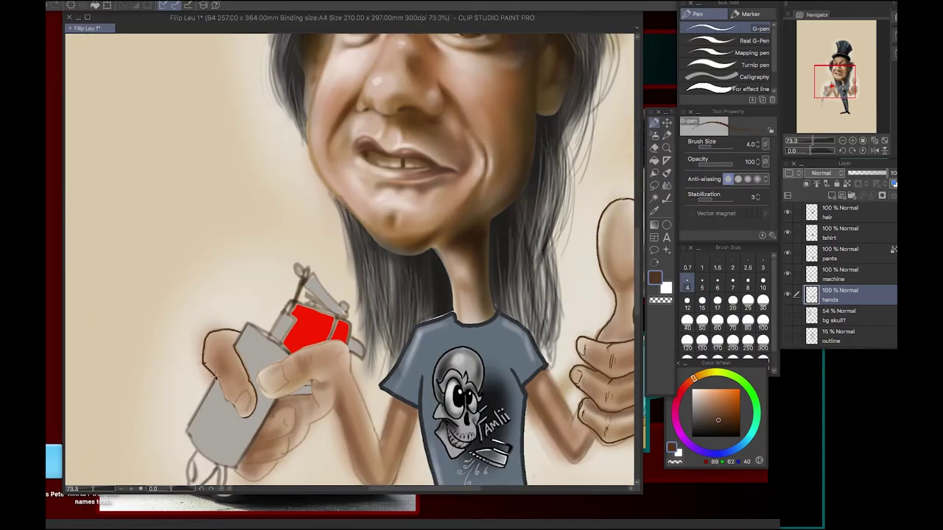
drag(354, 331, 306, 176)
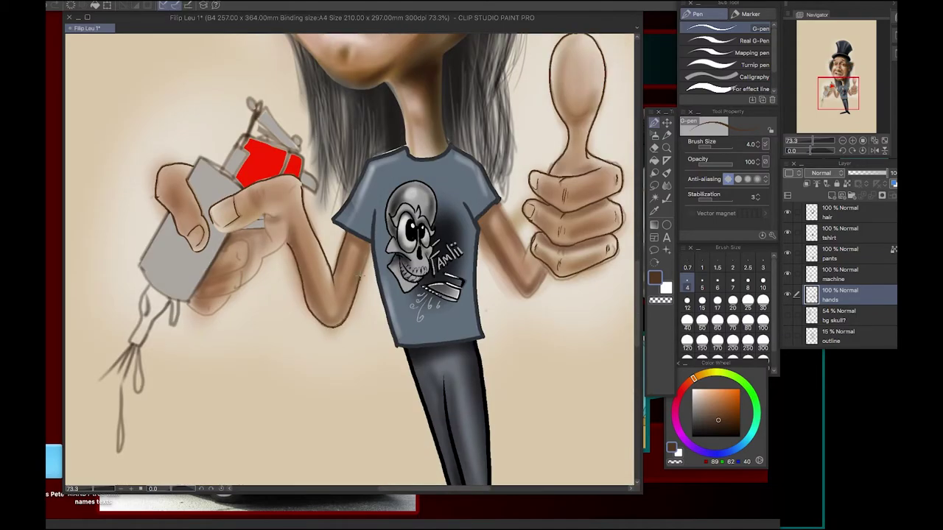
drag(257, 219, 213, 223)
drag(324, 275, 376, 309)
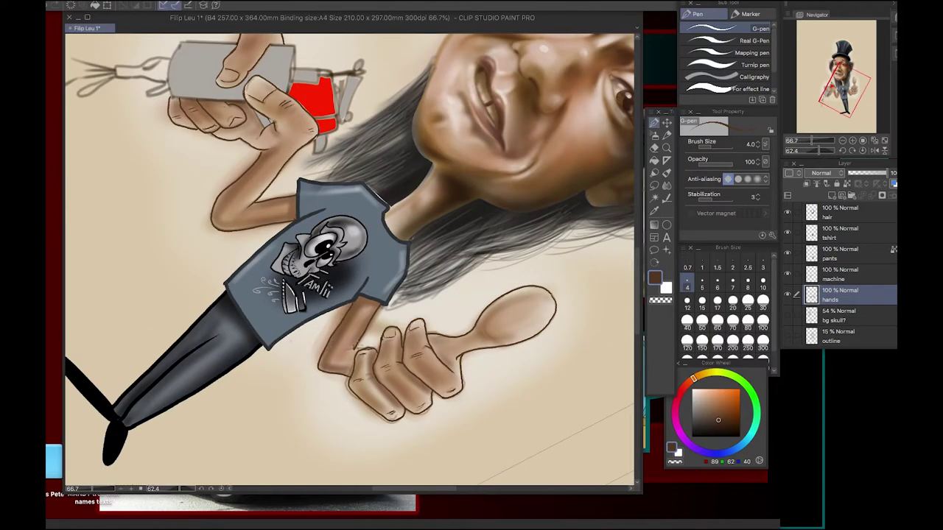
key(ctrl+at)
Airbrush dark brown shadows onto the arms and draw a crosshatch pattern on the machine's grip at size 6
key(b)
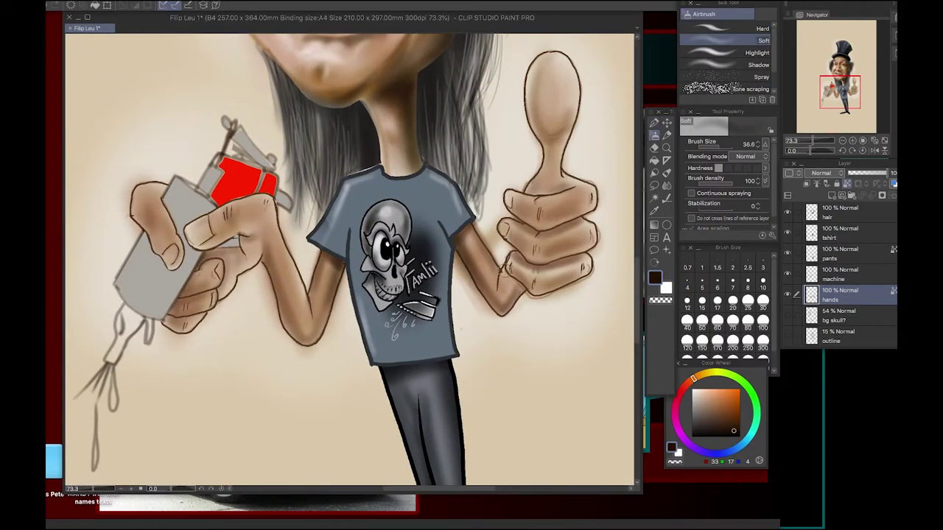
scroll(375, 383, down, 3)
scroll(332, 320, up, 5)
click(717, 287)
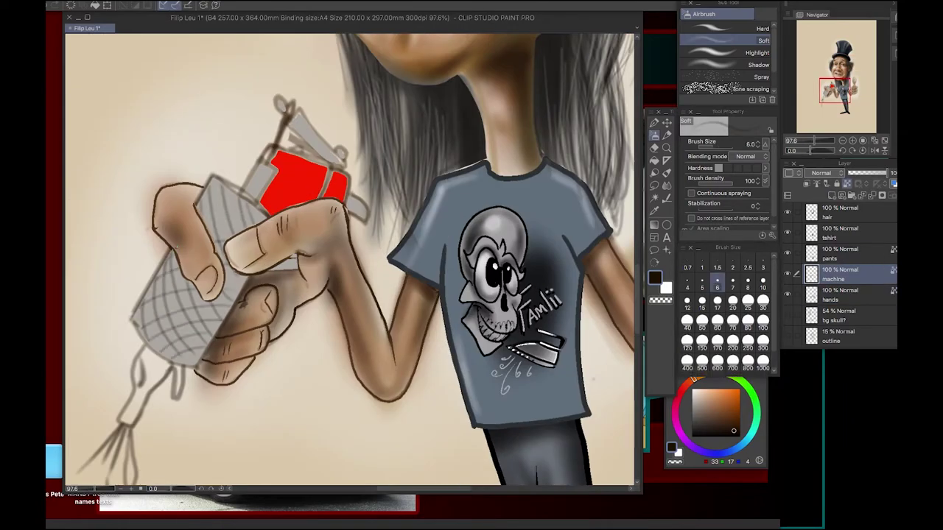
Shade and highlight the machine's crosshatched grip, and add pale skin highlights to the thumbs-up fingers at size 6
key(x)
drag(186, 333, 187, 292)
key([)
key([)
mouse_move(205, 205)
mouse_down()
mouse_move(263, 222)
mouse_move(257, 211)
mouse_move(392, 223)
mouse_move(190, 304)
mouse_up()
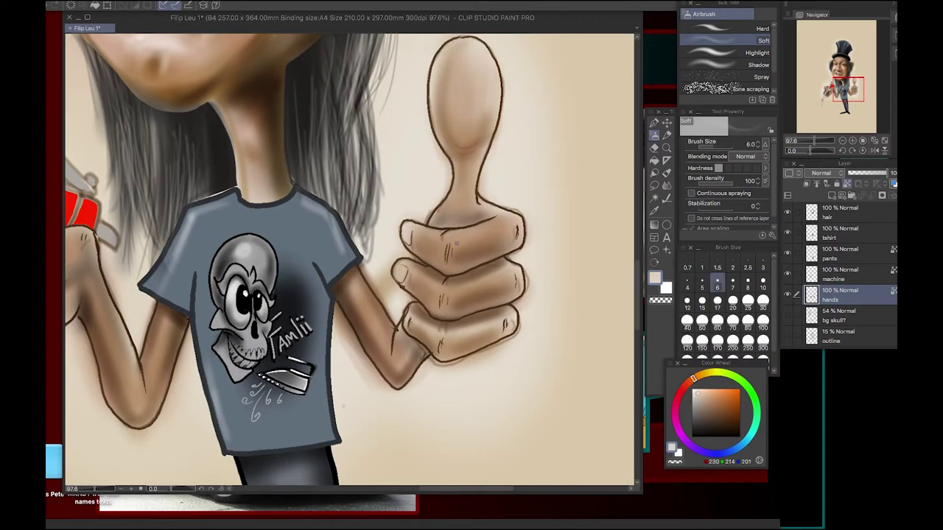
drag(449, 238, 505, 235)
drag(415, 284, 505, 287)
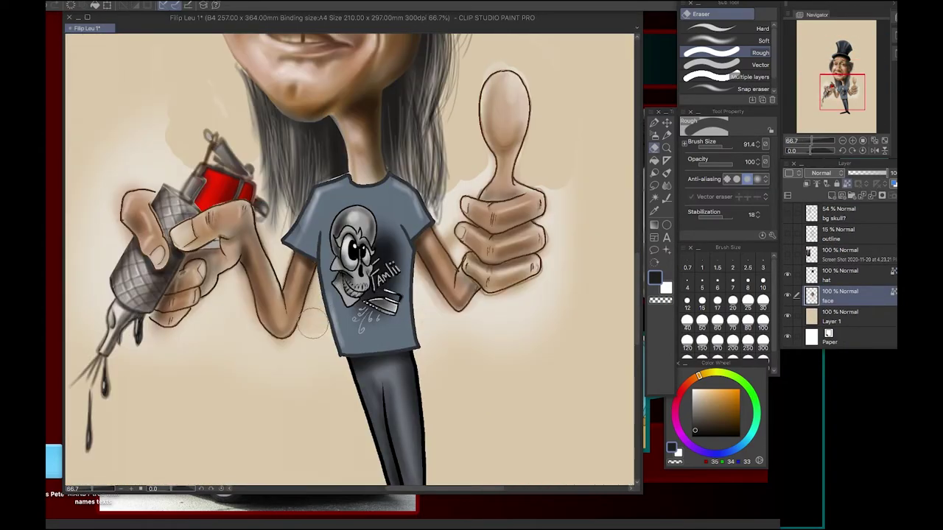
Erase the pale glow around the figure on the face layer and the stray airbrush around the hands on the hands layer
mouse_move(313, 324)
mouse_down()
mouse_move(249, 335)
mouse_move(242, 350)
mouse_move(450, 326)
mouse_move(554, 285)
mouse_move(436, 193)
mouse_move(272, 216)
mouse_move(124, 295)
mouse_up()
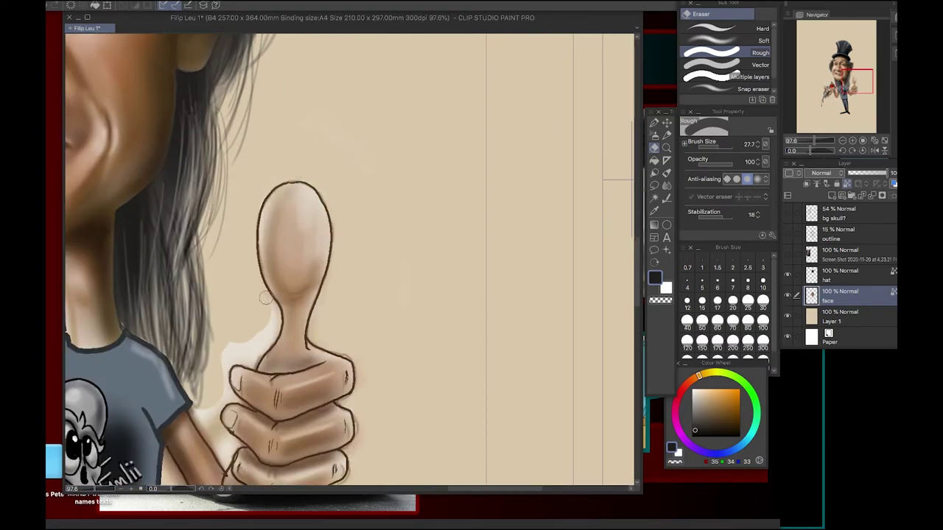
drag(260, 288, 330, 149)
scroll(249, 392, down, 3)
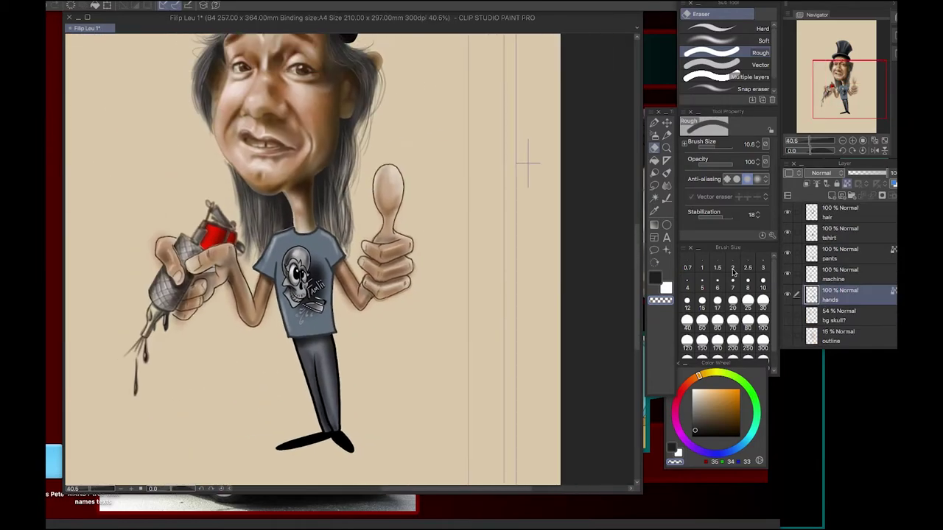
scroll(215, 309, up, 2)
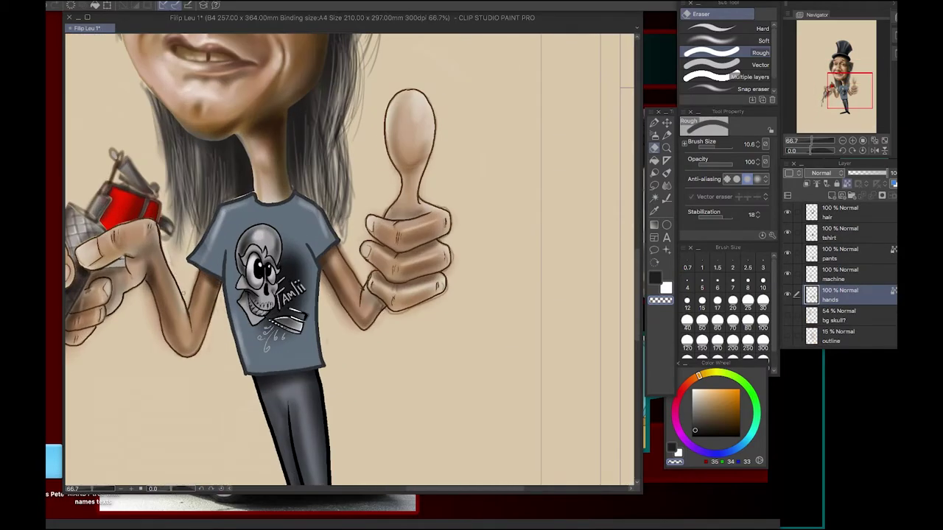
drag(147, 289, 149, 318)
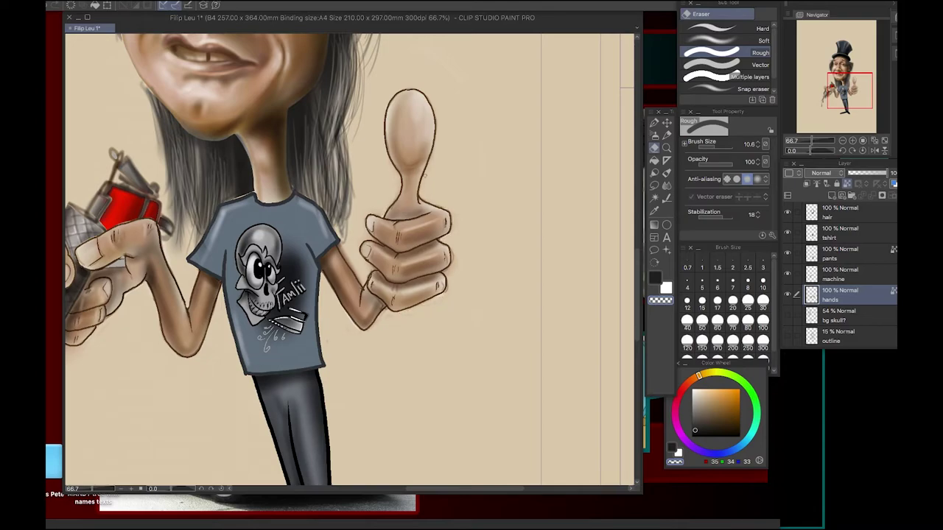
Add a new layer above Layer 1 and airbrush a dark ground shadow beneath the shoes
scroll(350, 250, down, 3)
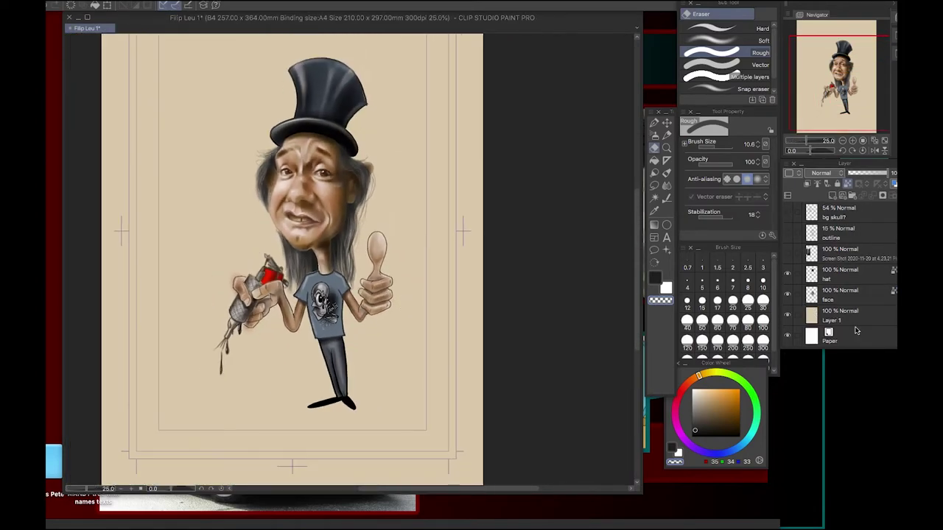
key(b)
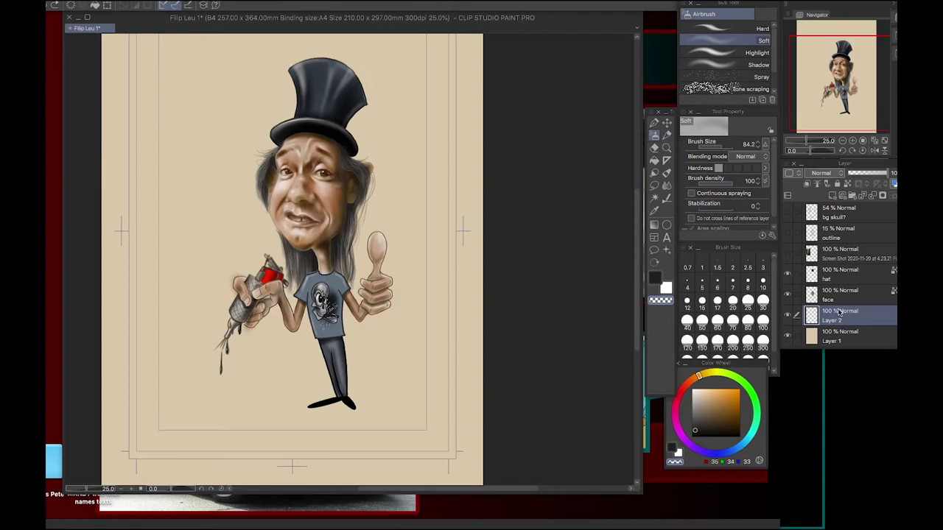
scroll(840, 324, down, 1)
click(692, 434)
mouse_move(344, 411)
mouse_down()
mouse_move(282, 414)
mouse_move(369, 418)
mouse_move(200, 408)
mouse_up()
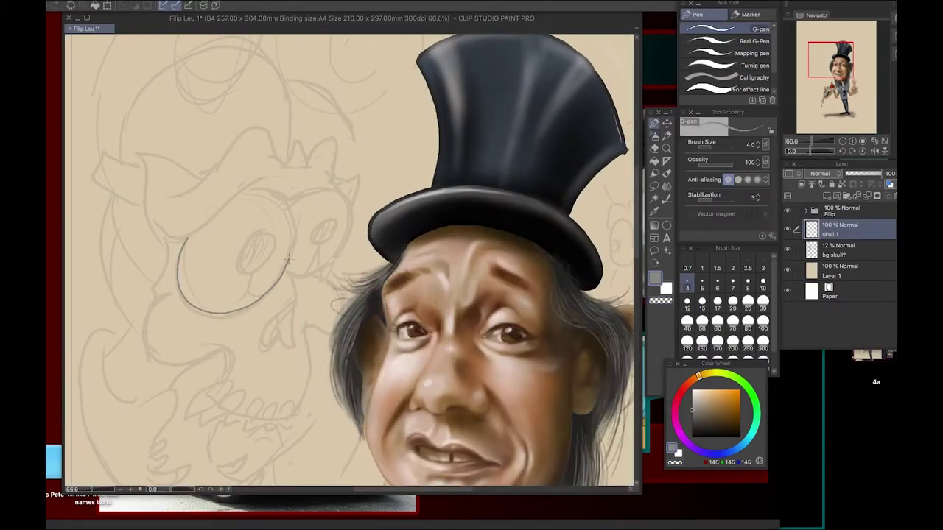
Ink the large background skull on the skull 1 layer with the G-pen at size 4: eyes, nose, upper teeth and brow ridge
drag(243, 190, 347, 221)
drag(274, 309, 292, 309)
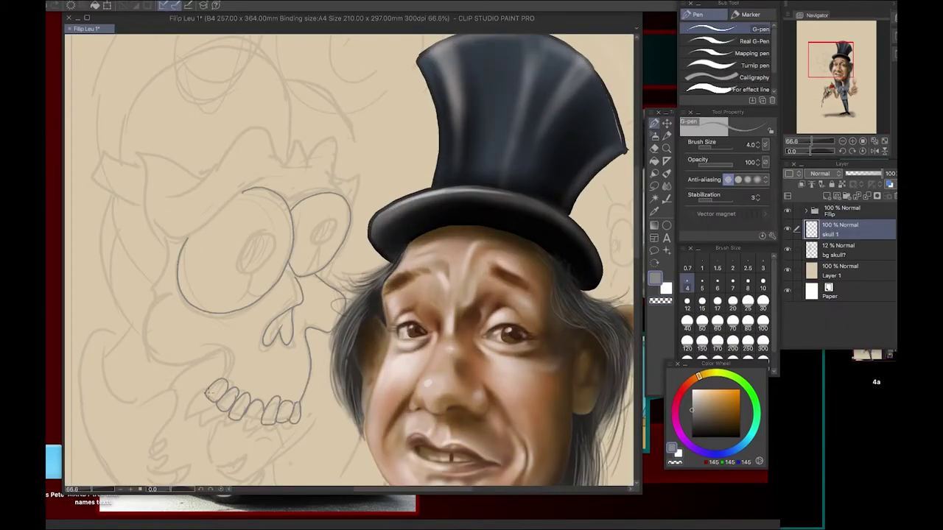
drag(226, 353, 294, 169)
drag(147, 147, 279, 235)
Select the large skull's pupils and nose cavity and shade them with soft black airbrush
key(m)
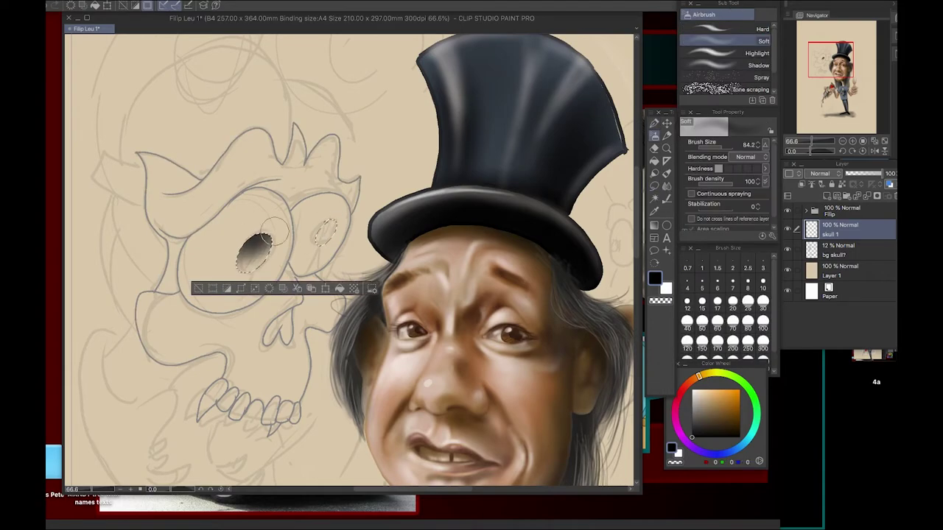
scroll(259, 363, up, 3)
drag(277, 324, 259, 362)
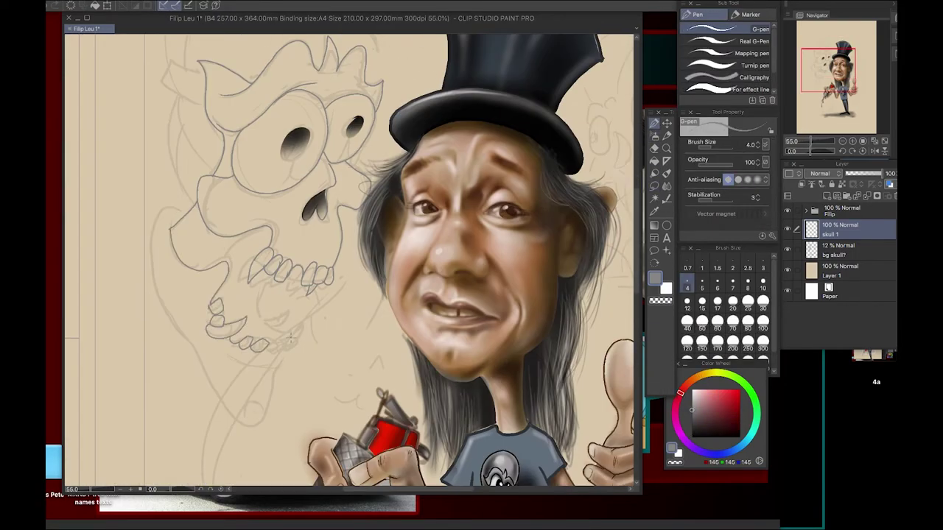
Ink the large skull's lower jaw and cranium, and start outlining the smaller skull beside the hat in grey G-pen at size 4
scroll(130, 332, down, 3)
key(e)
key(p)
scroll(368, 258, up, 2)
drag(295, 280, 339, 302)
drag(347, 221, 383, 265)
scroll(385, 303, down, 3)
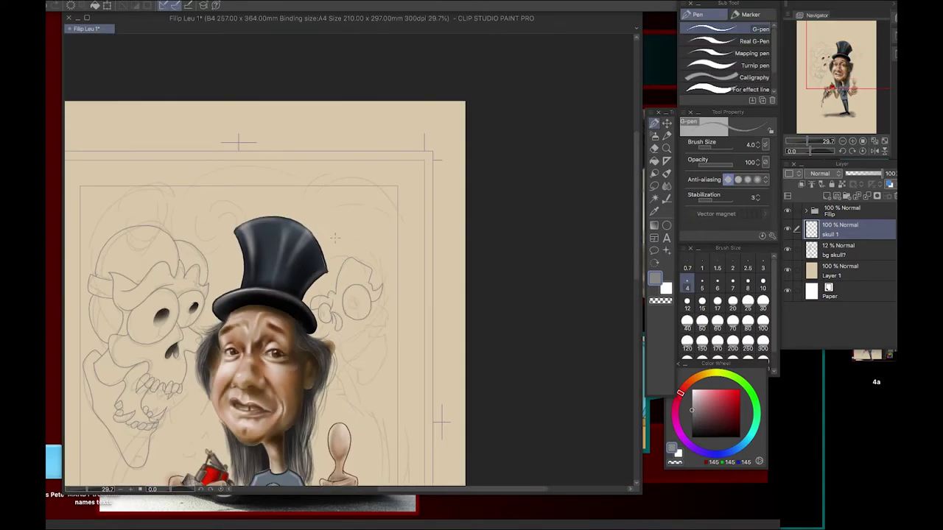
Finish the smaller skull's outline with teeth, jaw and cranium, and airbrush its selected pupils black at size 28.8
scroll(346, 294, up, 3)
drag(324, 191, 382, 221)
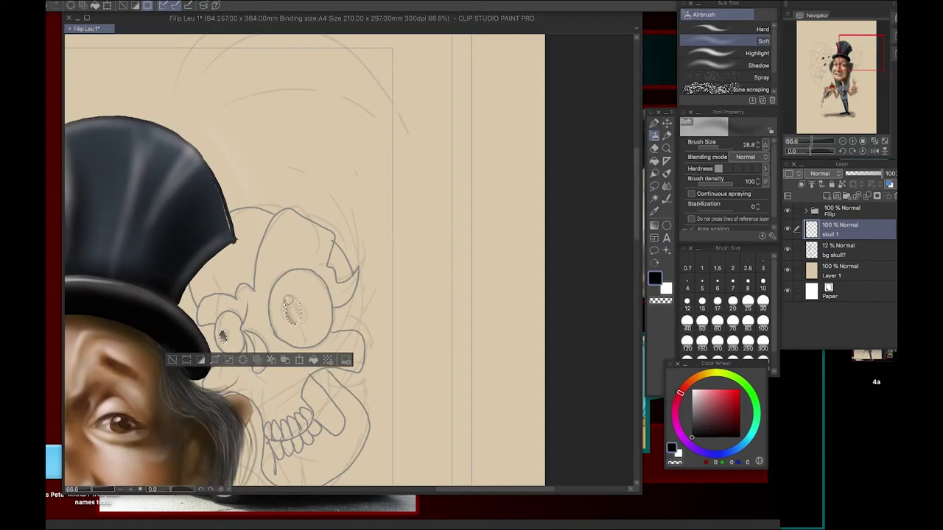
drag(332, 309, 398, 353)
drag(324, 147, 405, 191)
Fill the bone areas of both skulls with light grey
scroll(531, 454, down, 3)
drag(170, 235, 221, 280)
scroll(347, 294, up, 3)
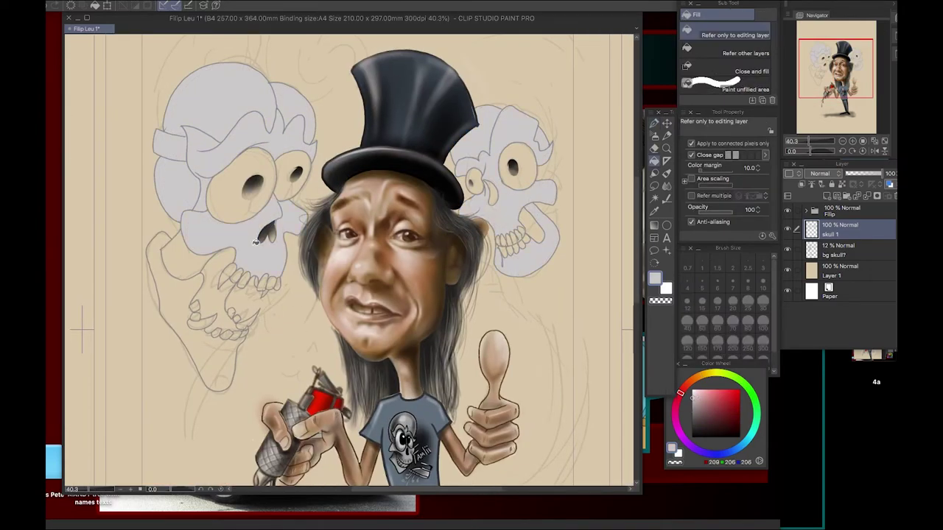
click(680, 393)
scroll(346, 258, up, 2)
scroll(346, 258, down, 4)
Shade the smaller skull's selected nose cavity with soft black airbrush at size 66.4
key(b)
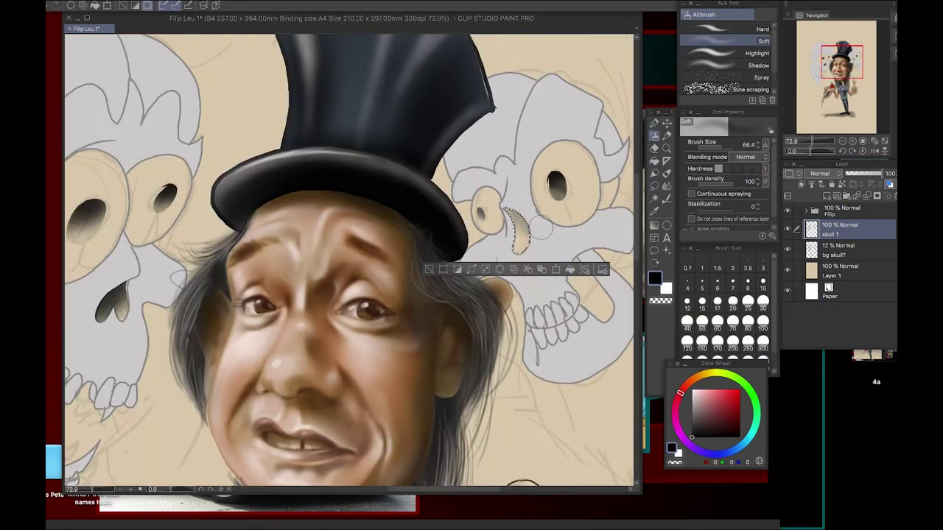
scroll(346, 258, up, 3)
mouse_move(258, 220)
mouse_down()
mouse_move(346, 221)
mouse_move(176, 250)
mouse_up()
Lasso the large skull's brow ridge and temple and airbrush soft black shadows into them
key(m)
drag(295, 125, 353, 177)
drag(110, 235, 185, 332)
drag(309, 302, 221, 332)
key(b)
drag(347, 332, 346, 177)
drag(251, 206, 317, 331)
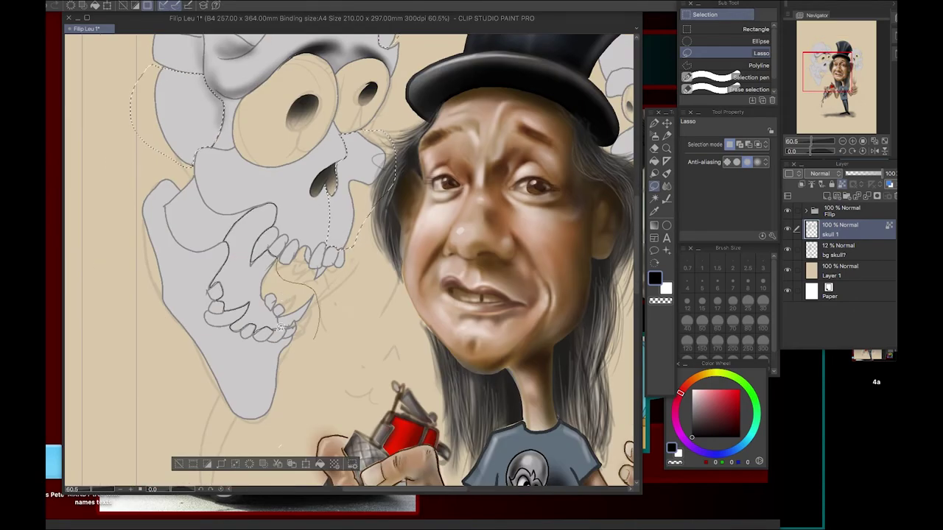
Lasso and airbrush dark shadows inside the large skull's mouth, on its cheekbone and on the rear of its cranium
drag(324, 184, 294, 324)
scroll(346, 258, down, 3)
drag(280, 279, 310, 335)
scroll(414, 372, up, 2)
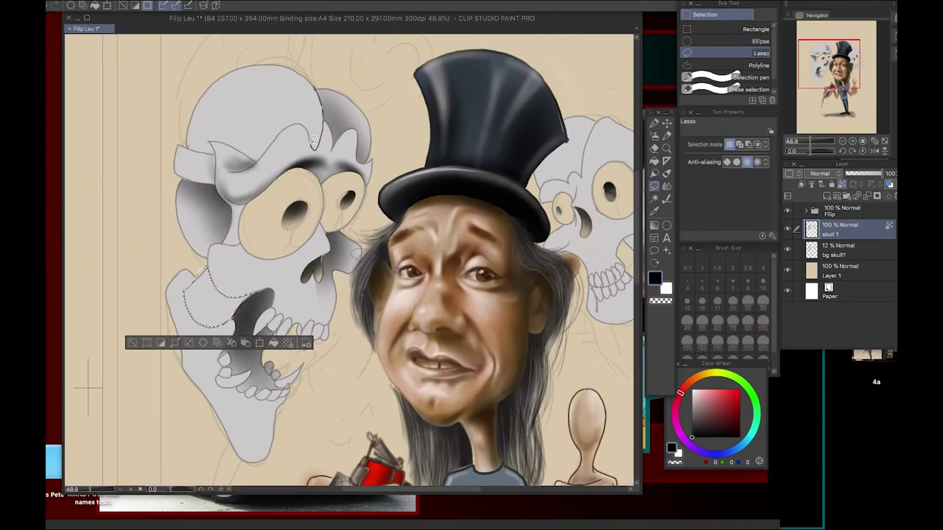
Lasso and airbrush shadows on the large skull's dome and jaw hinge and the smaller skull's cranium at size 123.5, density 40
key(m)
drag(328, 162, 357, 215)
key(g)
drag(346, 258, 148, 257)
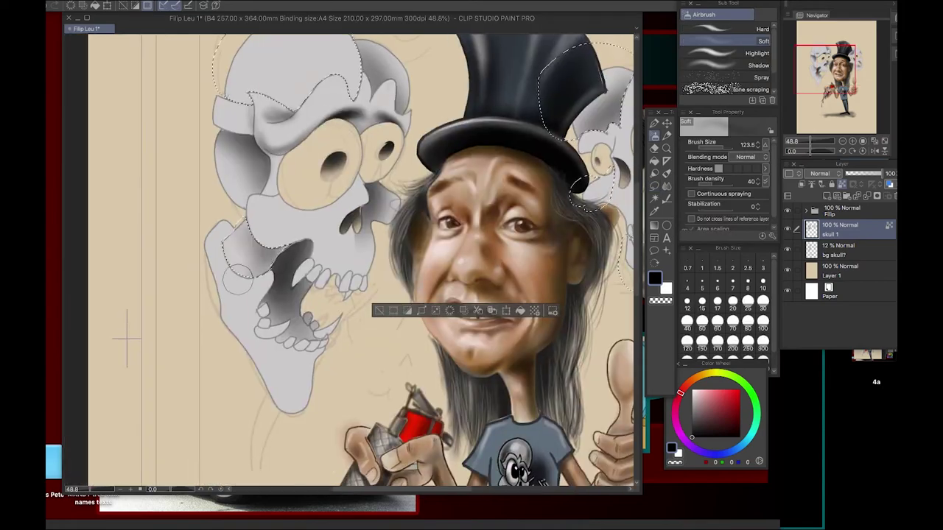
Fill the eyeballs of both skulls with a pale pinkish white
scroll(346, 257, down, 3)
click(250, 234)
click(414, 234)
scroll(346, 258, up, 2)
Airbrush dark bluish shading along the selected eyeball edges and the smaller skull's side at density 40, and clear the selection
key(b)
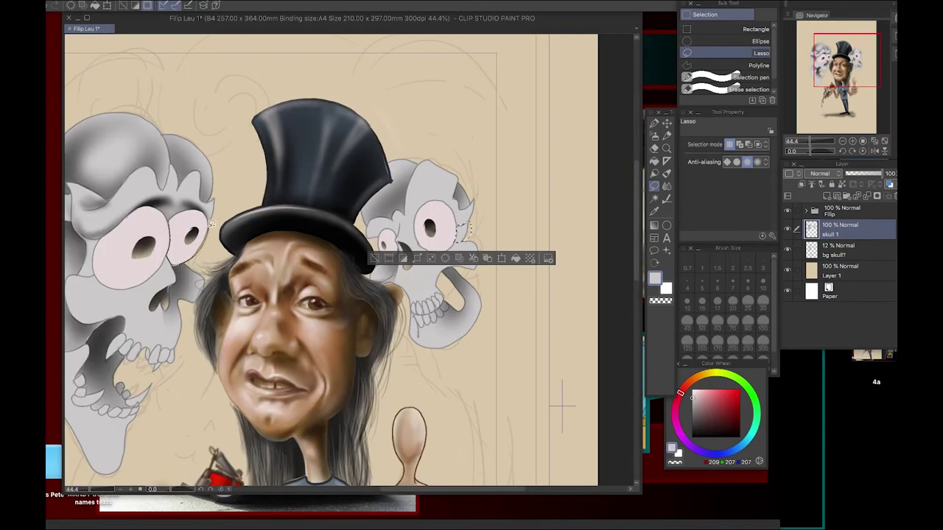
scroll(347, 258, down, 2)
scroll(346, 258, up, 2)
drag(441, 258, 263, 258)
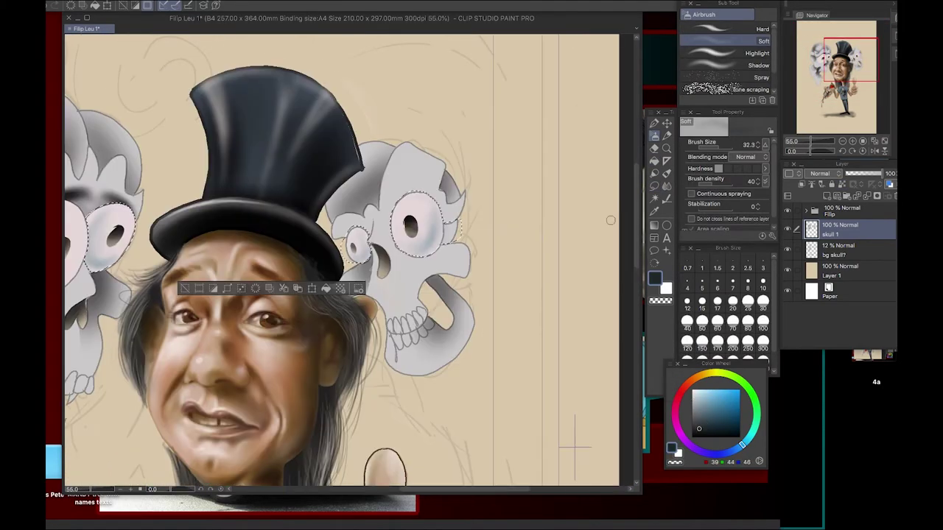
key(ctrl+d)
scroll(346, 257, down, 3)
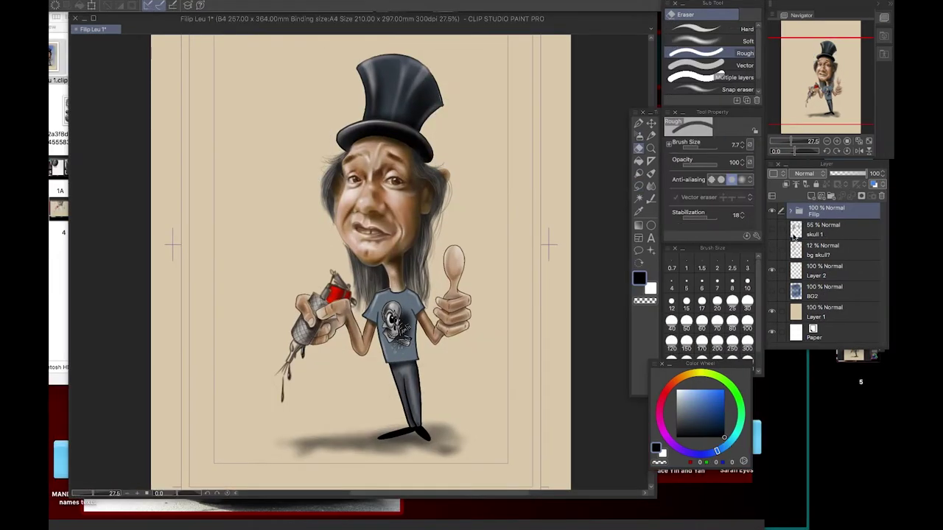
Show the BG2 and skull 1 layers and set the skull 1 layer's opacity to 38%
drag(846, 173, 876, 173)
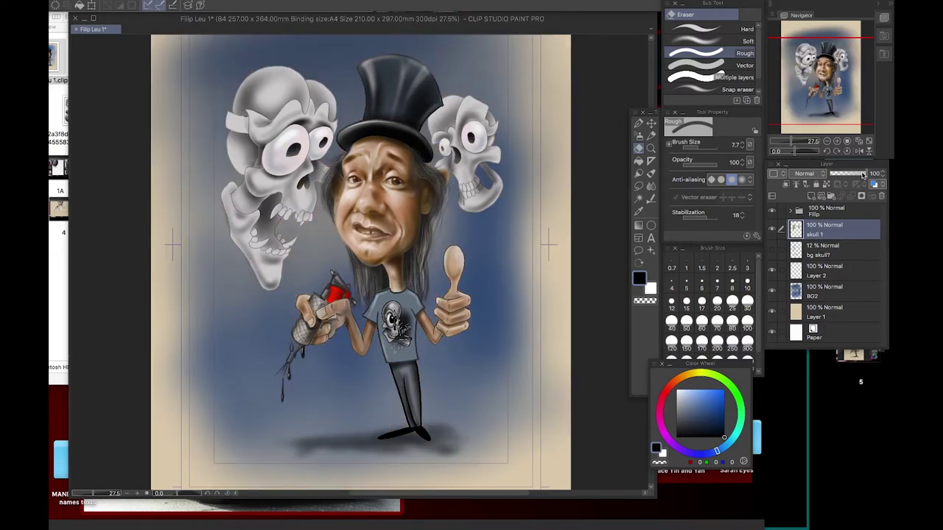
drag(863, 174, 846, 176)
scroll(529, 351, down, 2)
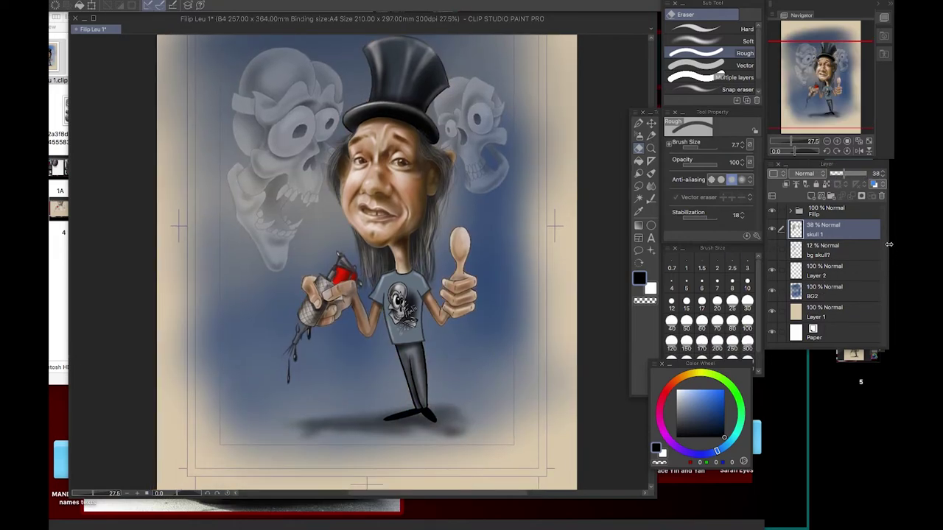
click(809, 295)
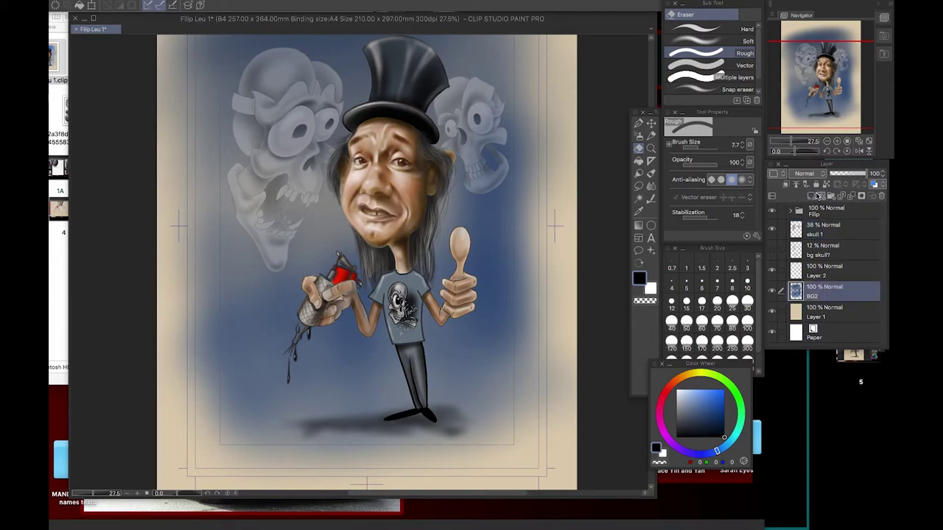
click(815, 196)
click(882, 196)
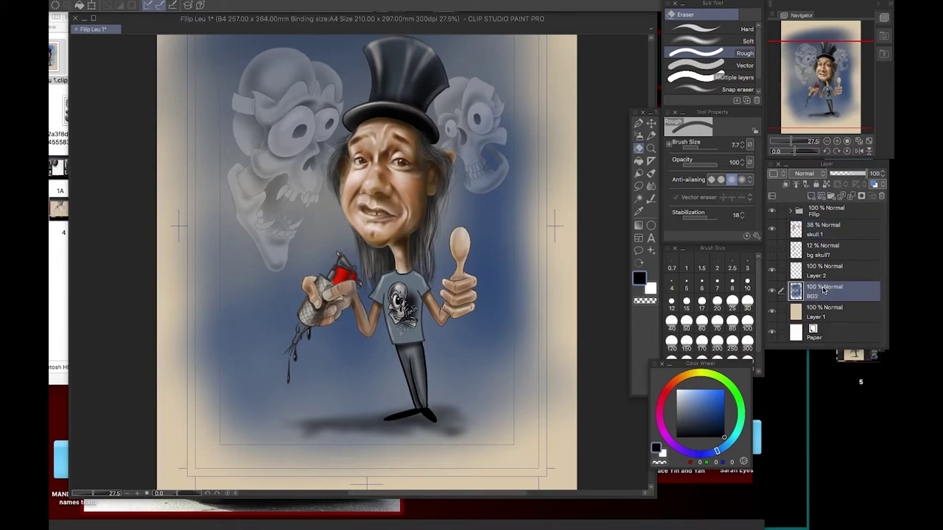
Airbrush pale bluish-white swoops on Layer 2, curving from the ground shadow past the thumbs-up hand to the smaller skull
click(638, 135)
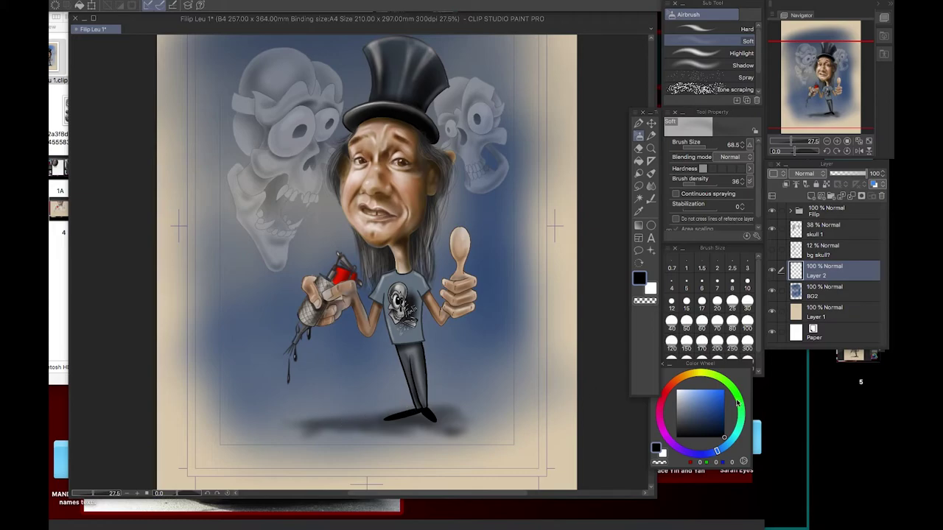
click(678, 391)
mouse_move(324, 412)
mouse_down()
mouse_move(346, 368)
mouse_move(391, 346)
mouse_move(494, 229)
mouse_up()
drag(489, 273, 311, 422)
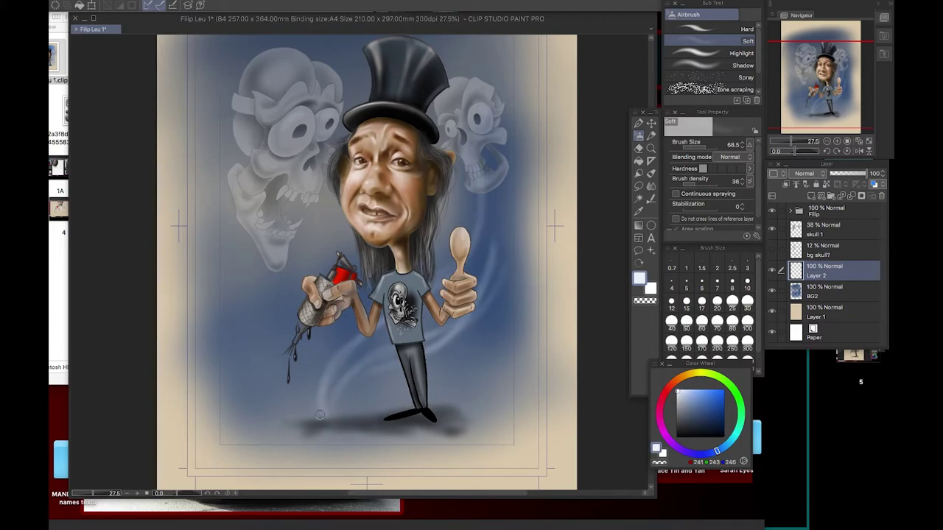
mouse_move(462, 318)
mouse_down()
mouse_move(514, 136)
mouse_move(495, 151)
mouse_move(486, 243)
mouse_up()
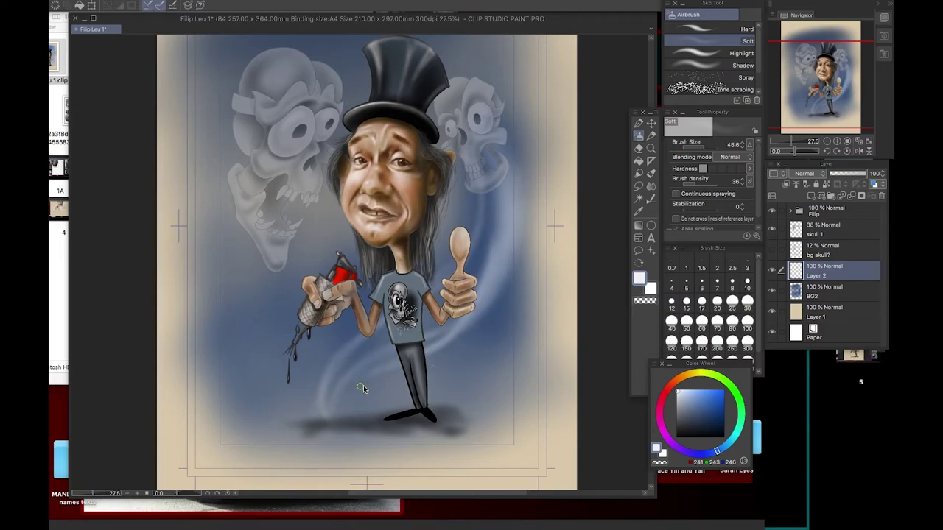
Airbrush thin pale swoops at size 45.2 from the ground shadow up around the tattoo machine to the large skull's jaw
drag(284, 403, 319, 245)
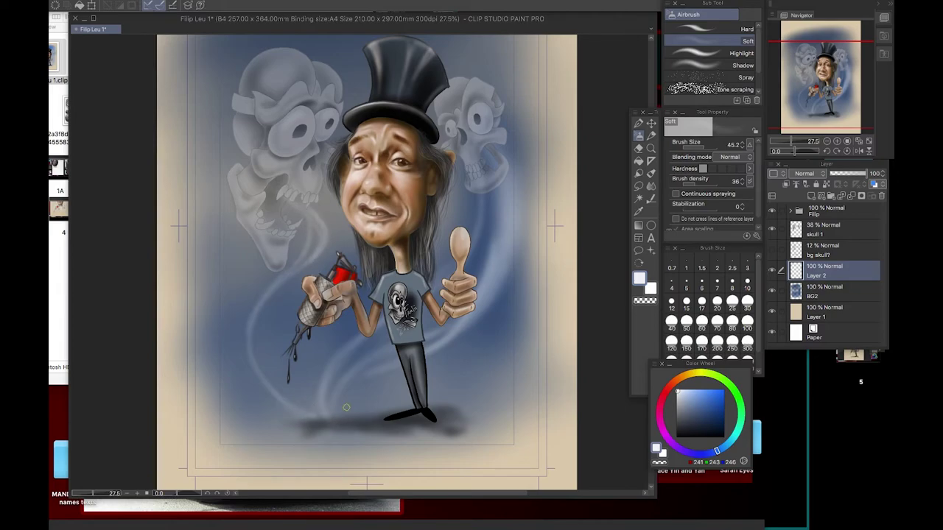
mouse_move(300, 423)
mouse_down()
mouse_move(226, 342)
mouse_move(259, 264)
mouse_up()
Airbrush pale curling swoops above both skulls and beside the top hat at size 103.7
scroll(313, 185, up, 5)
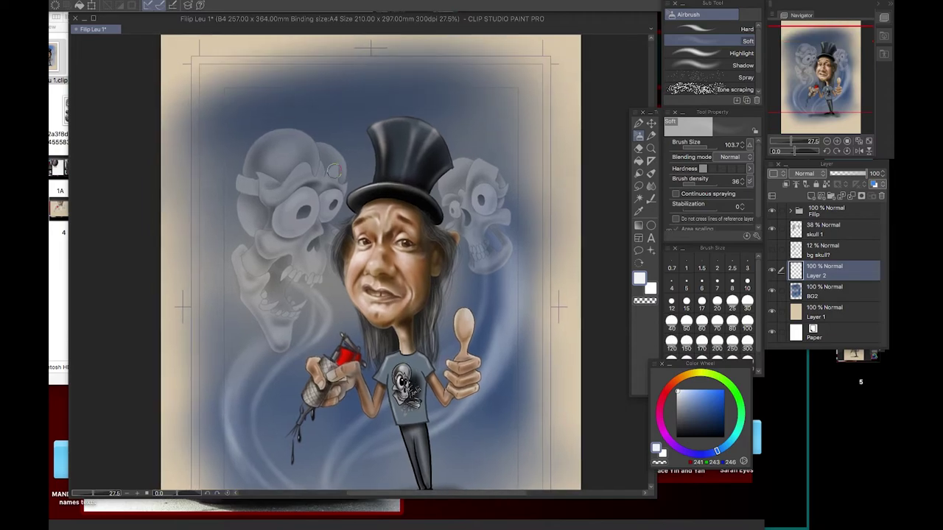
mouse_move(289, 184)
mouse_down()
mouse_move(248, 108)
mouse_move(228, 137)
mouse_move(233, 232)
mouse_up()
drag(501, 125, 432, 178)
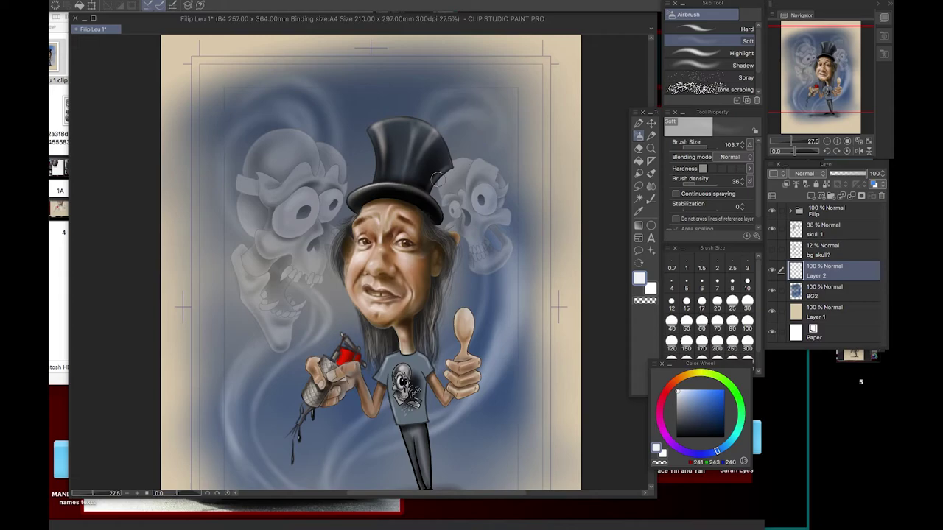
drag(365, 179, 327, 69)
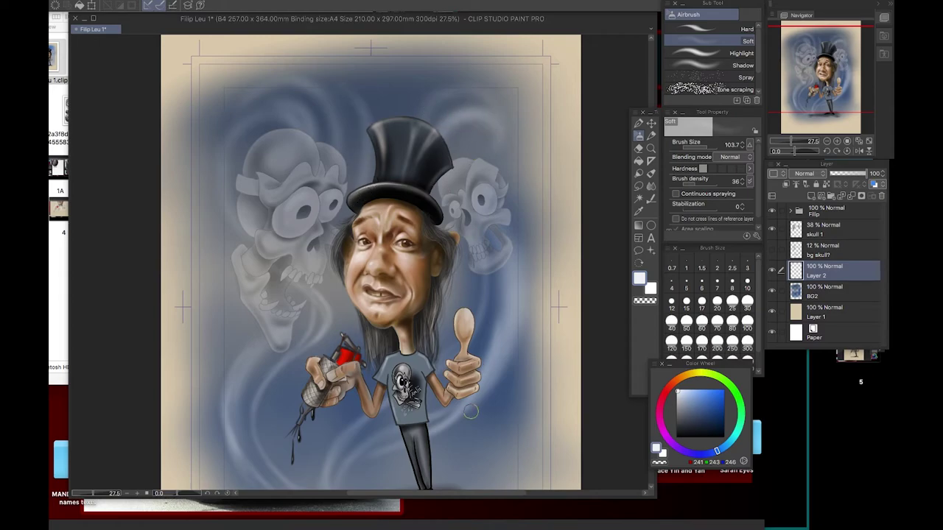
Airbrush a broad pale glow behind the head and upper body at size 956.4
scroll(473, 402, down, 3)
scroll(484, 234, down, 2)
scroll(484, 234, right, 2)
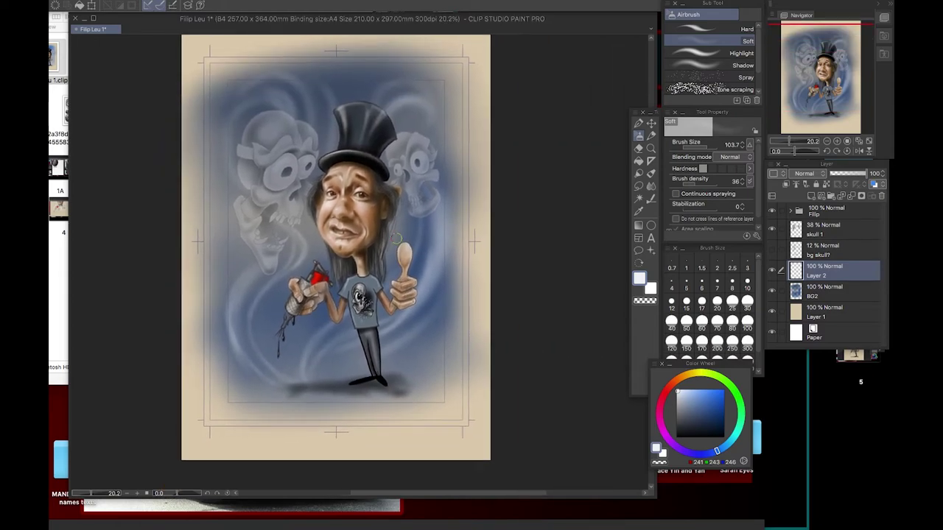
drag(368, 225, 416, 164)
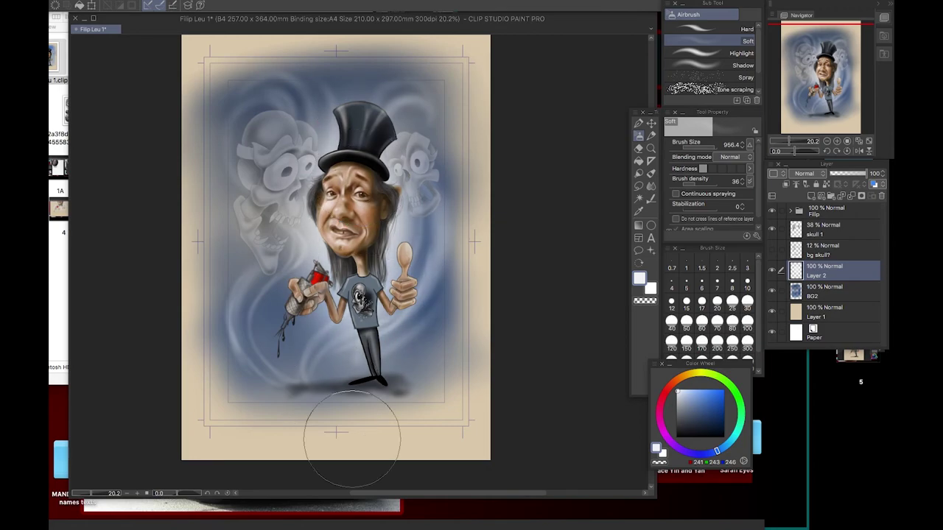
Reduce the airbrush to size 102.8 and add more pale swoops to the blue background around the figure
key([)
key([)
key([)
key([)
key([)
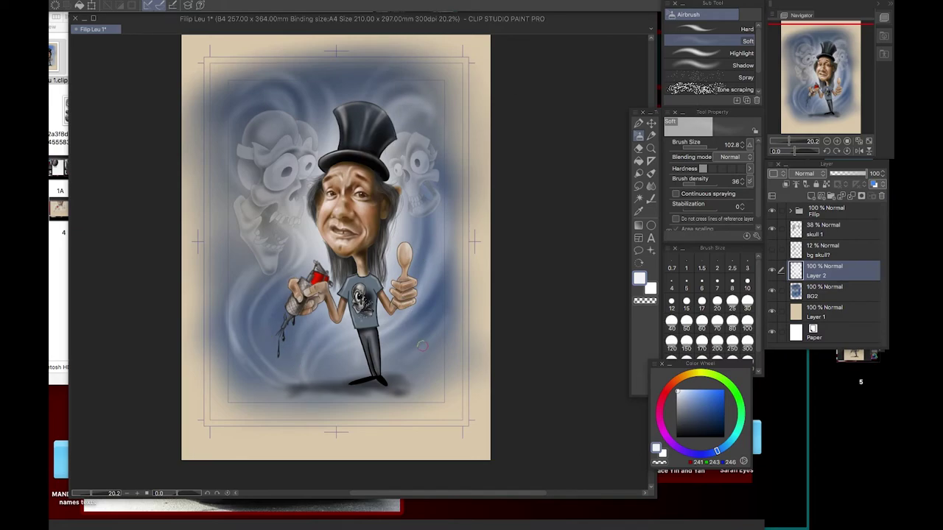
Recolour Layer 1 to mint green by setting its hue to 117 with Hue/Saturation/Luminosity
key(alt+[)
key(alt+[)
click(638, 162)
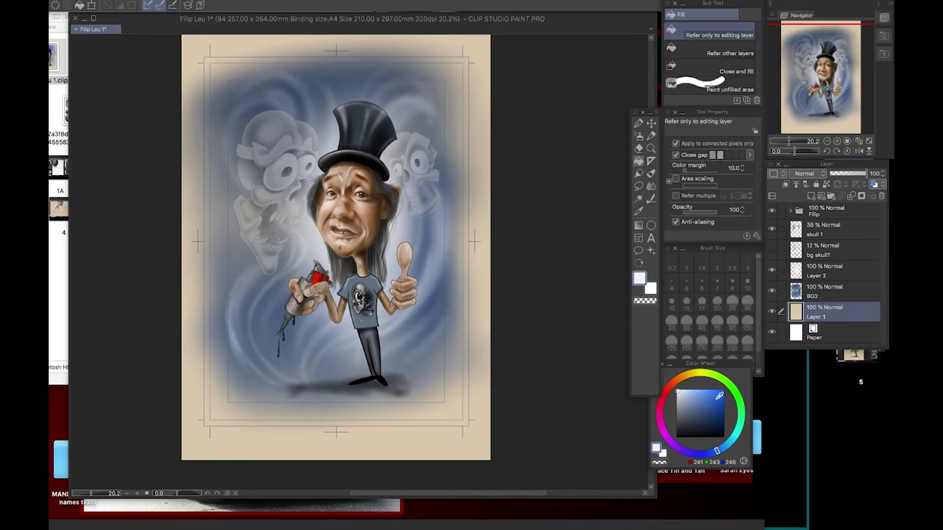
click(70, 0)
mouse_move(94, 160)
click(243, 176)
drag(639, 356, 645, 357)
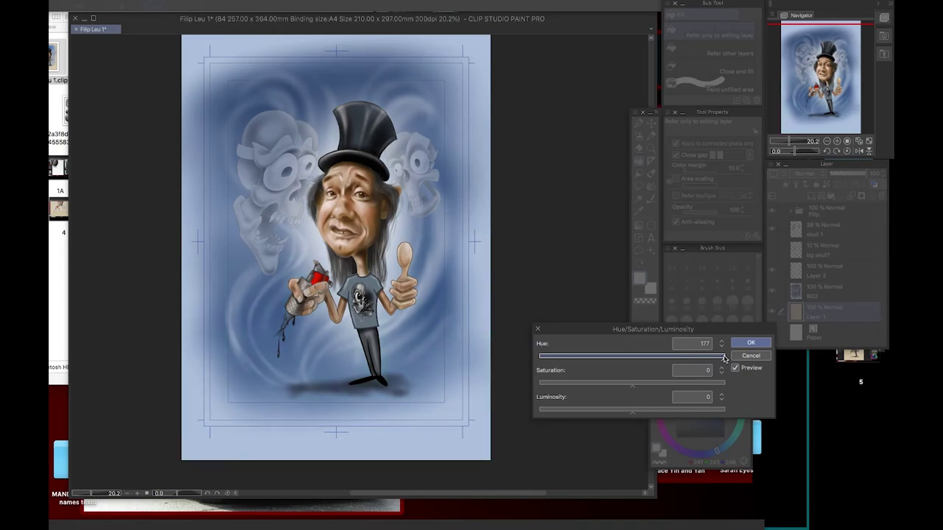
drag(543, 358, 660, 357)
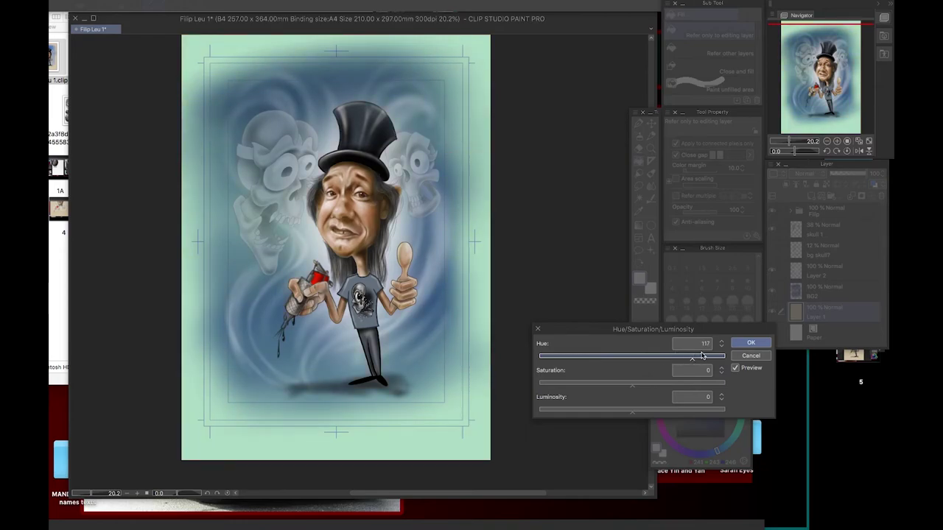
click(751, 342)
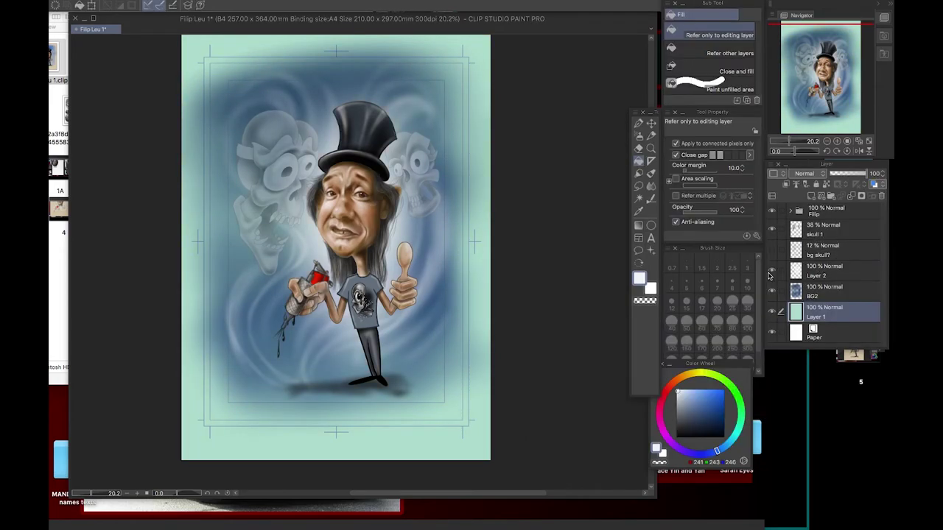
Rename Layer 2 as swoops
click(856, 269)
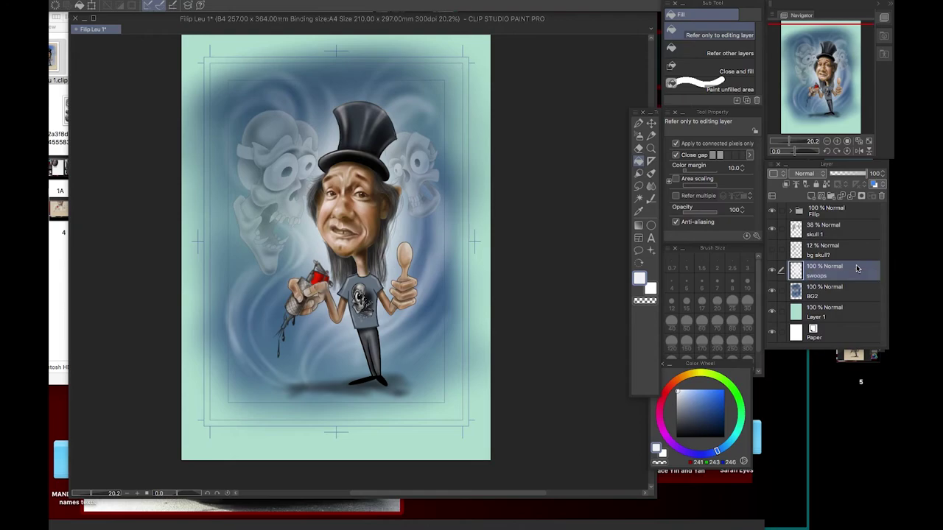
Paint over the existing strokes on the swoops layer in muted blue (130, 149, 177) with a 1059.6 G-pen, keeping transparent pixels locked
click(690, 398)
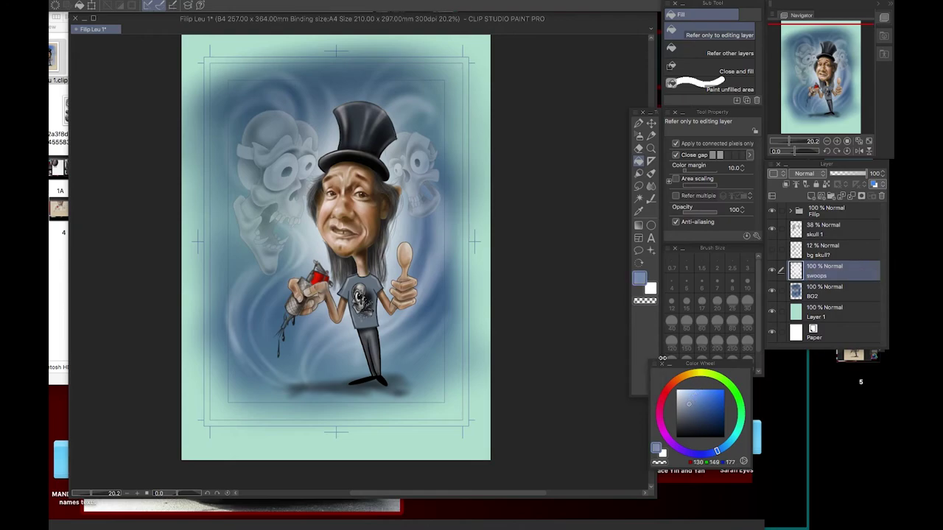
key(p)
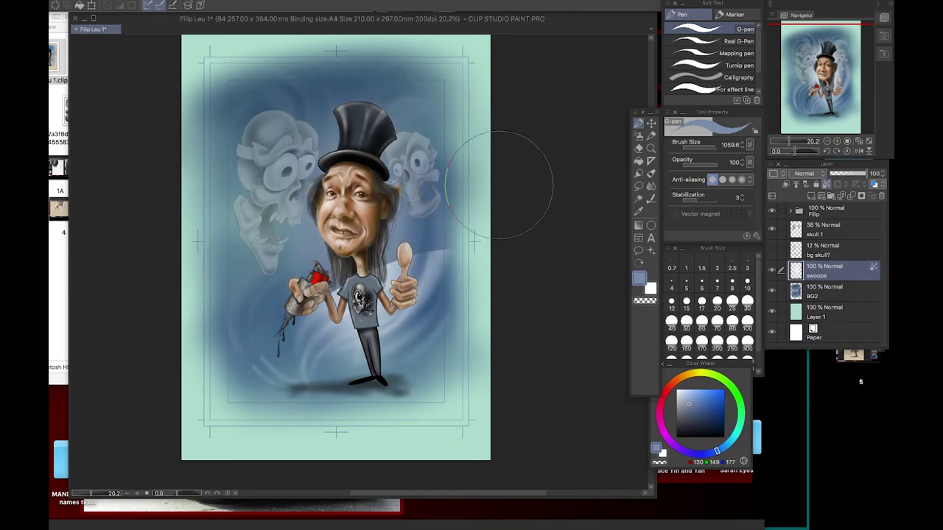
Add a layer named more swoops above the swoops layer and airbrush thin pale-blue wisps around the figure at size 39.4
alt+click(298, 290)
click(819, 196)
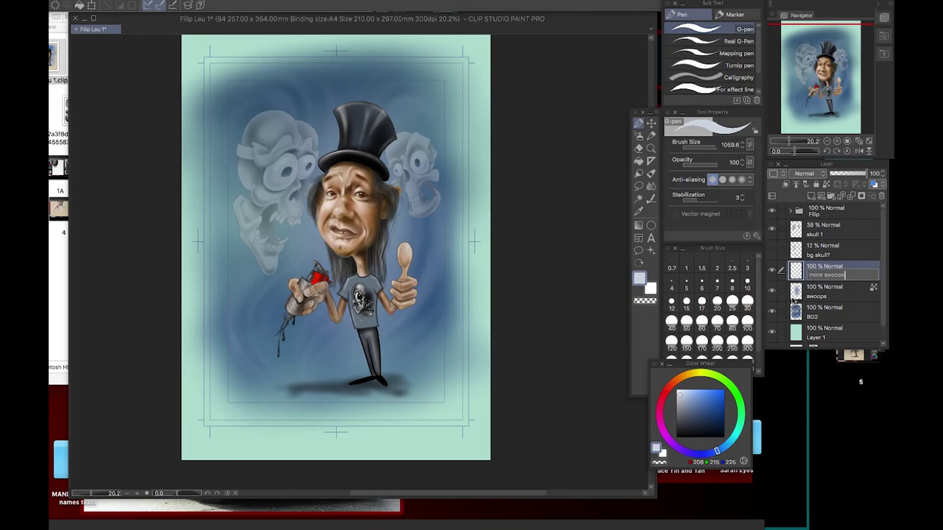
click(640, 135)
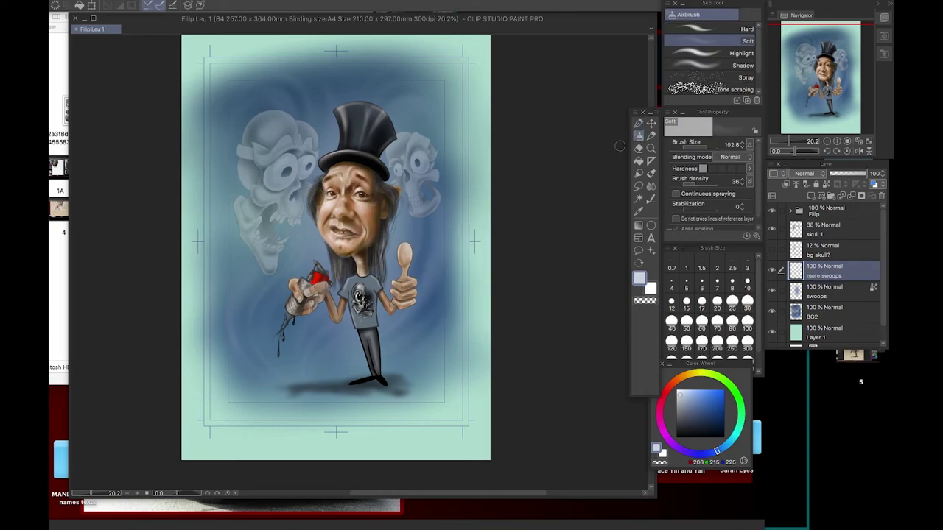
drag(425, 283, 428, 277)
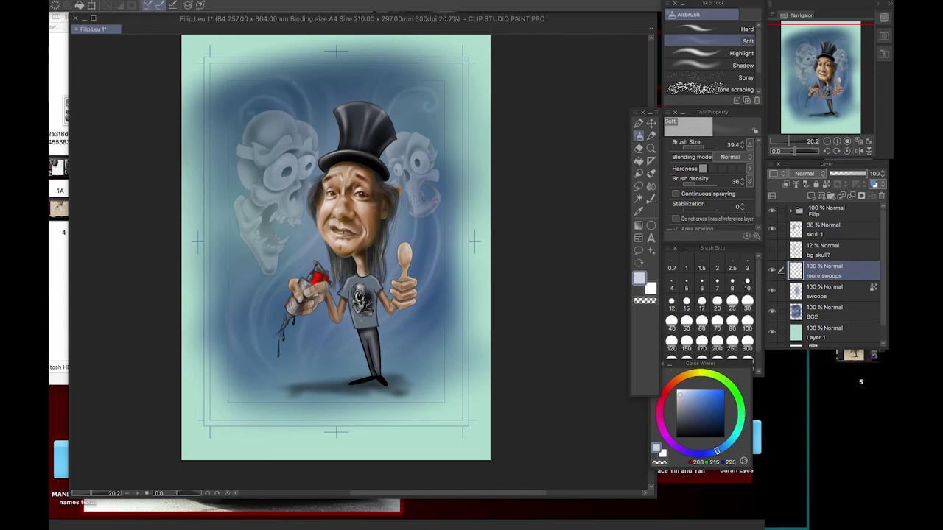
mouse_move(268, 280)
mouse_down()
mouse_move(271, 362)
mouse_move(304, 363)
mouse_up()
Airbrush softer pale swoops around the skulls and body on the more swoops layer at sizes 183.4 and 92.1
key(bracketright)
key(bracketright)
key(bracketright)
key(bracketright)
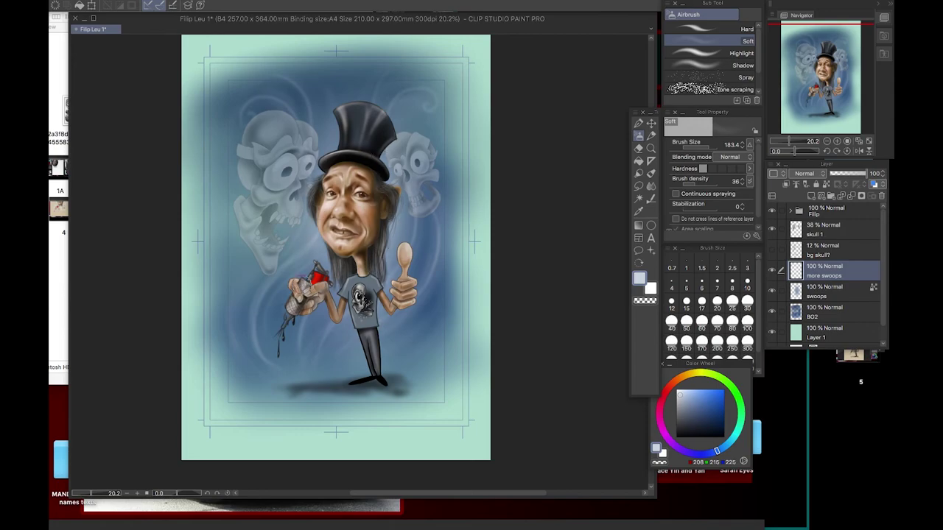
drag(322, 258, 277, 347)
key(ctrl+z)
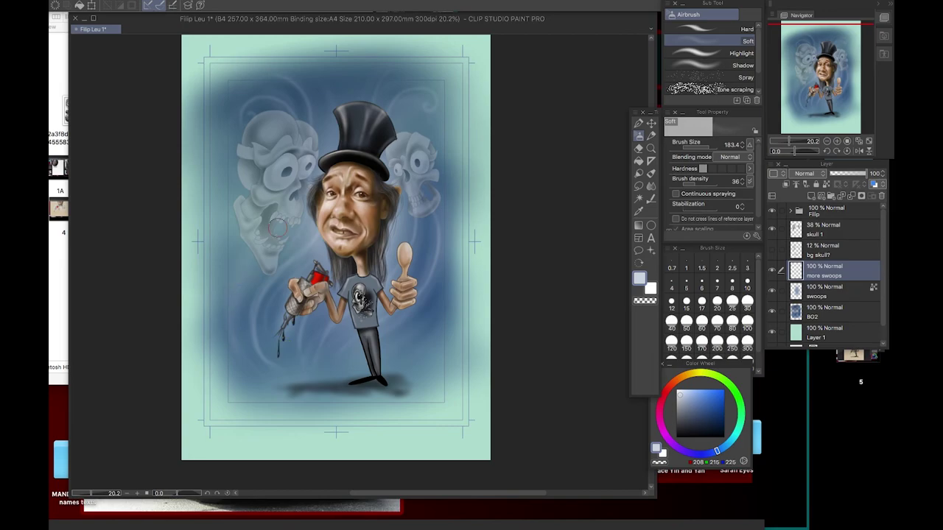
key([)
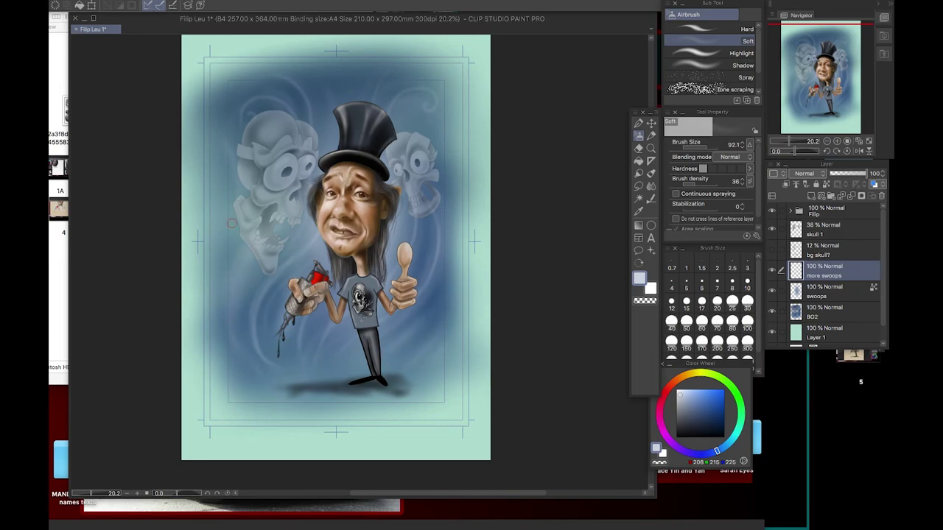
drag(302, 132, 263, 92)
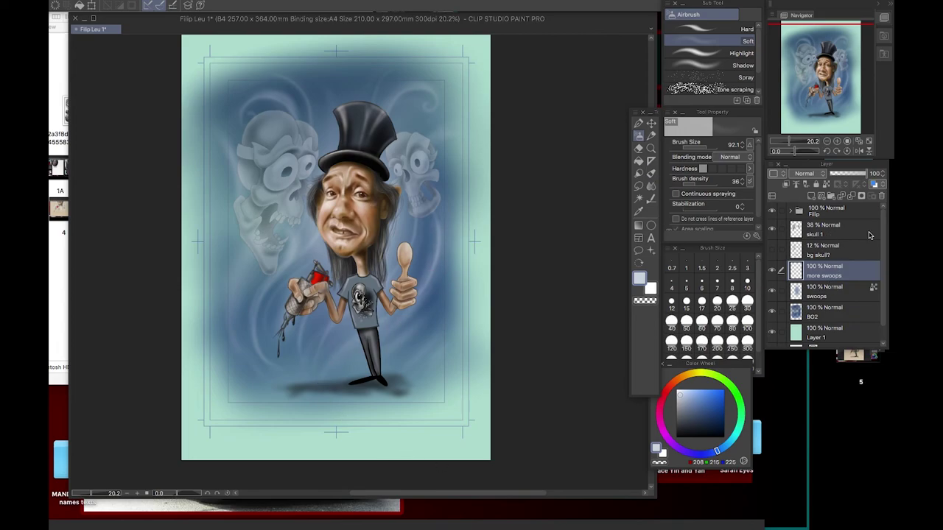
Add a layer named ink above the caricature's layer group and save the artwork
click(838, 213)
key(super+shift+n)
text(ink)
key(Return)
key(super+s)
Draw a black ink puddle under the tattoo machine with a 67.4 G-pen, and a drip running down to it at size 10
key(p)
key(d)
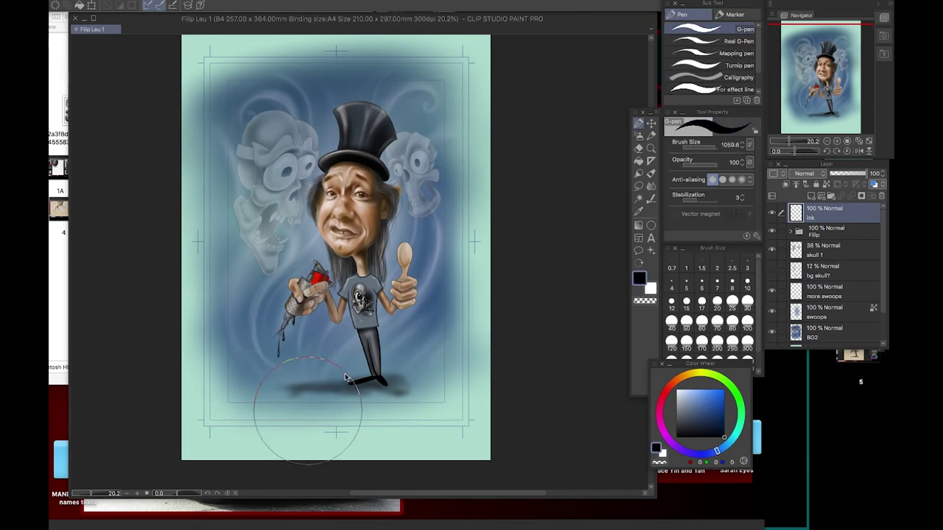
mouse_move(292, 385)
mouse_down()
mouse_move(269, 386)
mouse_move(315, 380)
mouse_move(306, 389)
mouse_move(249, 389)
mouse_move(293, 390)
mouse_up()
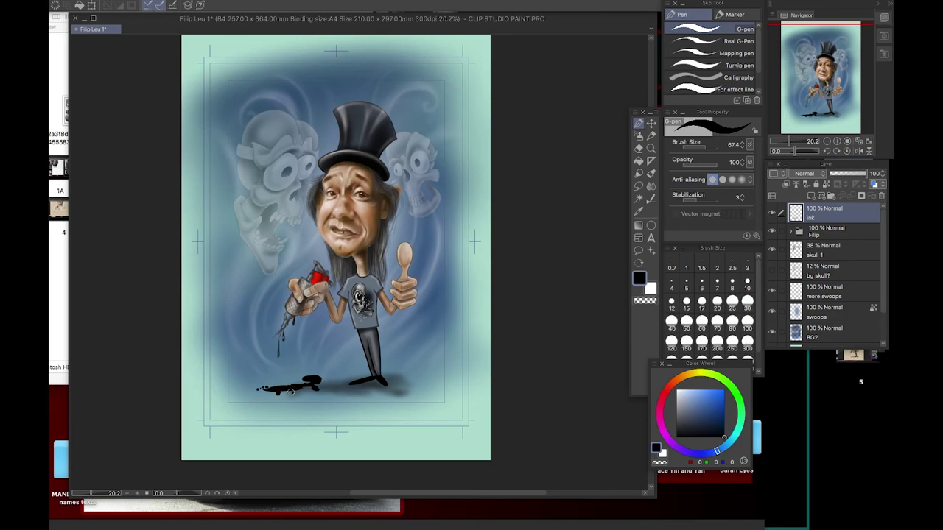
click(747, 284)
drag(280, 339, 281, 386)
Add small white highlights to the ink drip and puddle with the G-pen at size 10
key(x)
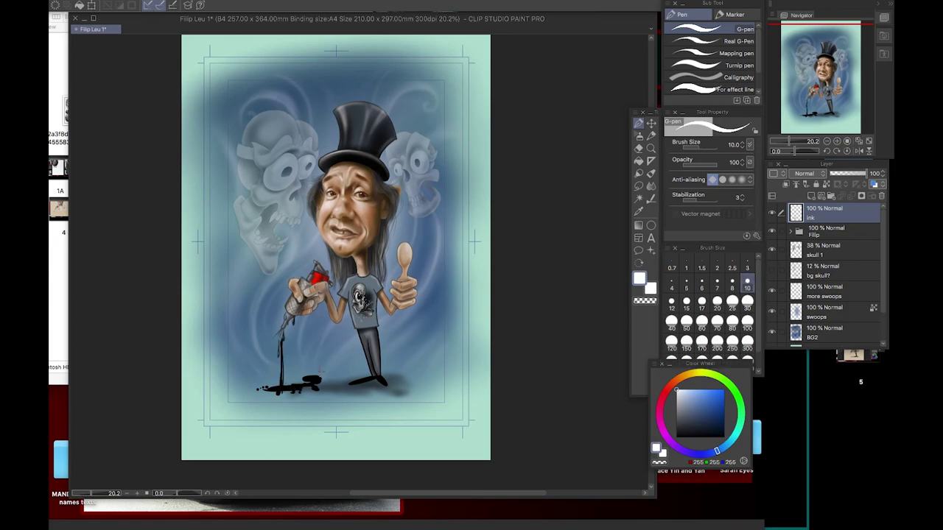
scroll(323, 365, up, 1)
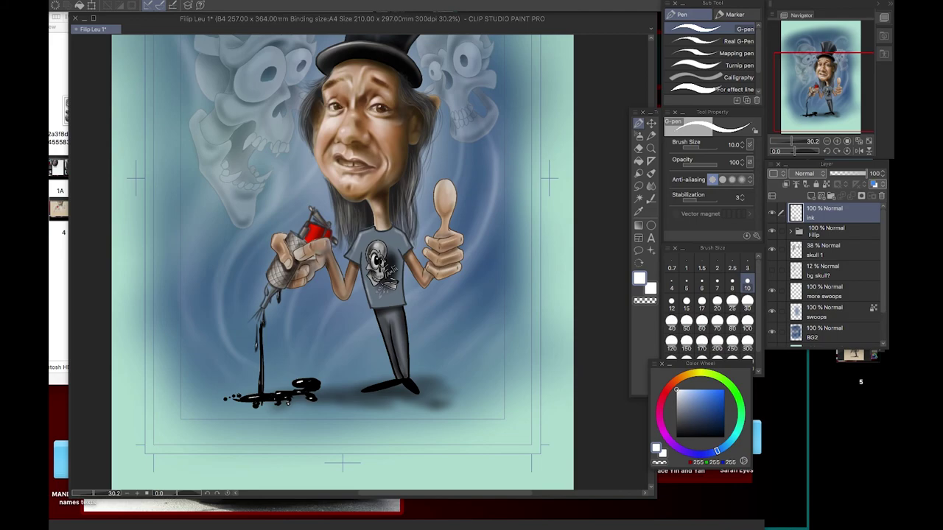
scroll(287, 402, down, 1)
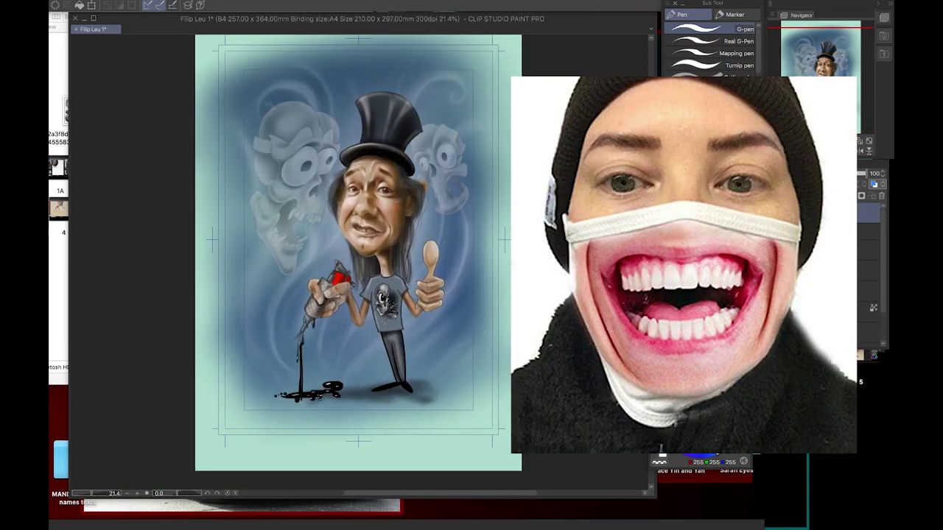
Resume painting on the more swoops layer with the soft airbrush in white at size 92.1
click(869, 291)
key(b)
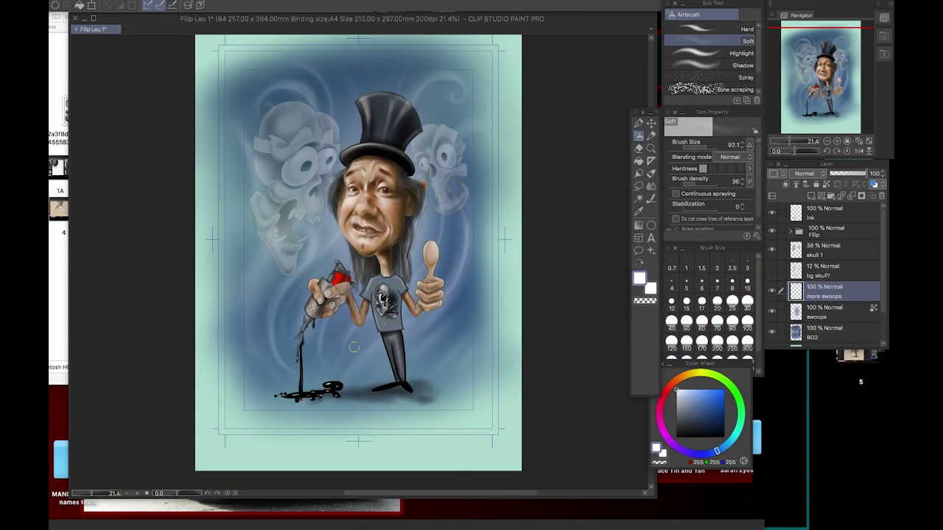